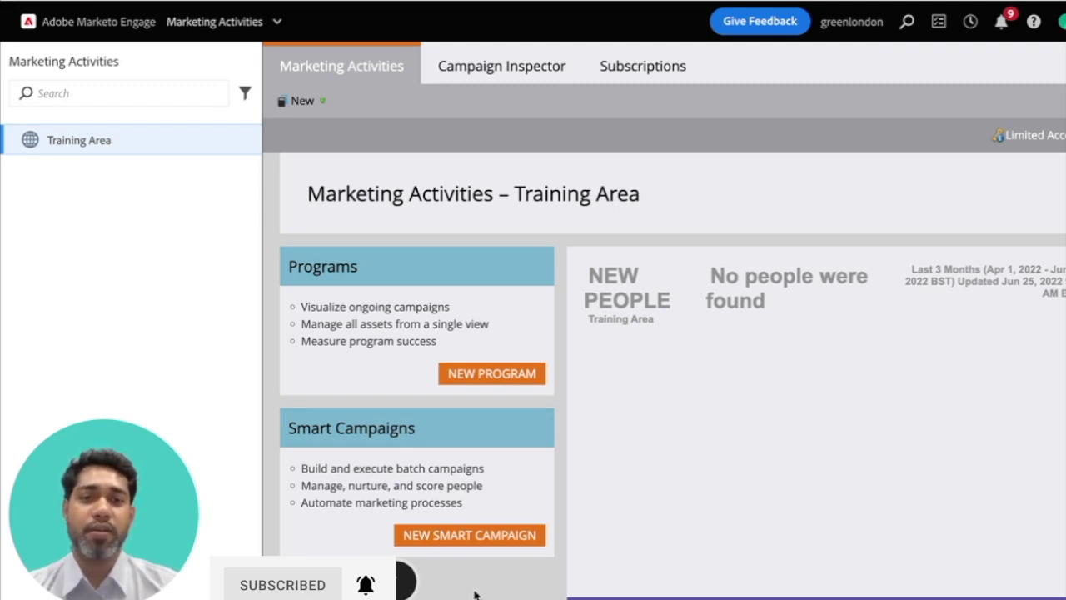
# - Create a campaign folder named 2022-Marketo-Engagement Program in the Training Area
pyautogui.scroll(-1, 795, 467)
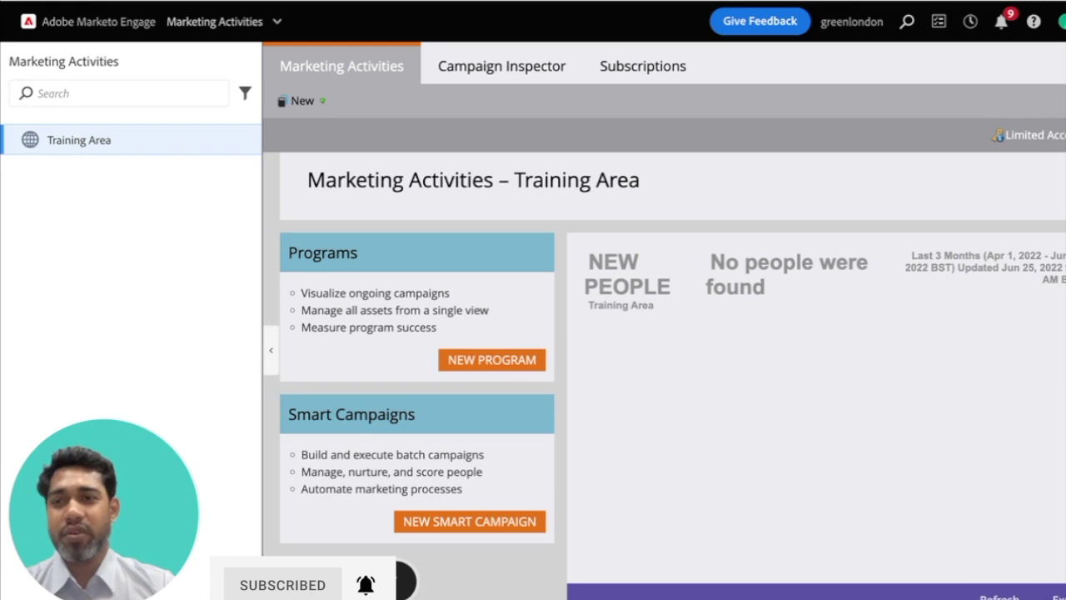
pyautogui.rightClick(146, 143)
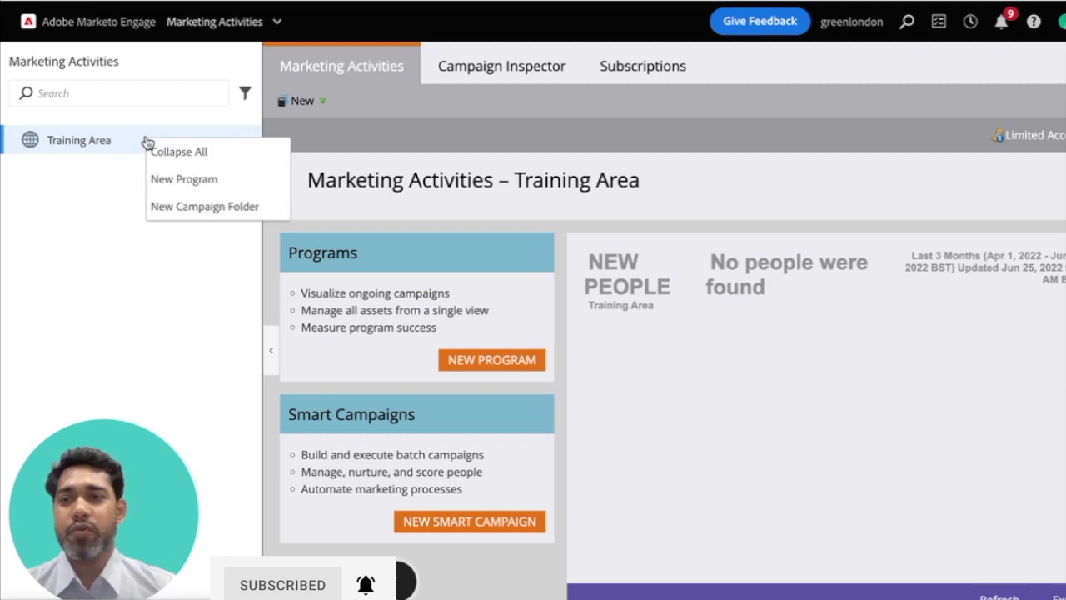
pyautogui.click(200, 209)
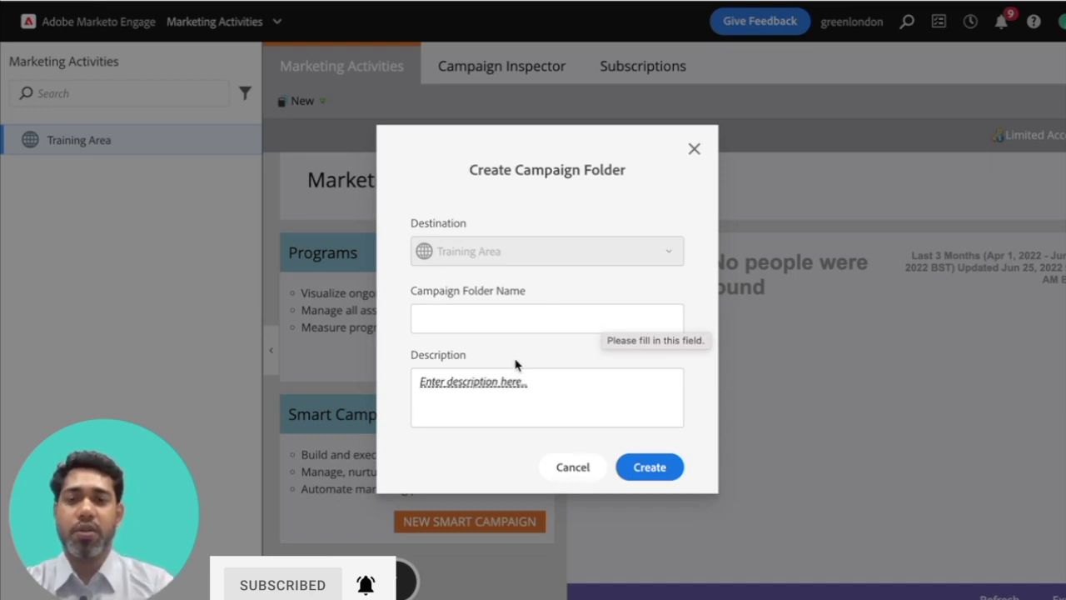
pyautogui.write('2022-Marketo-Engagement Program')
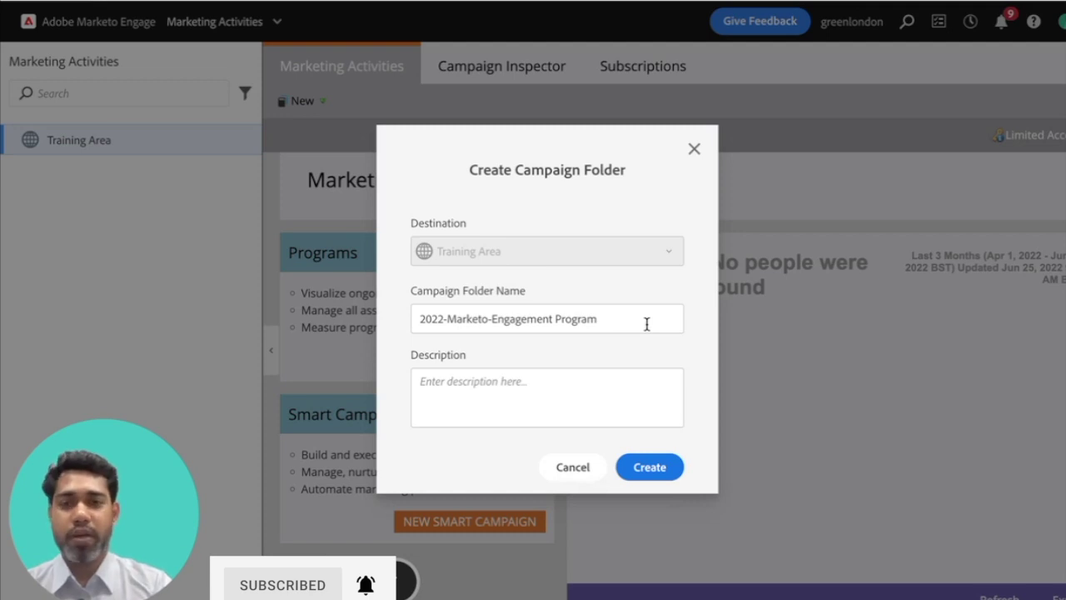
pyautogui.click(666, 473)
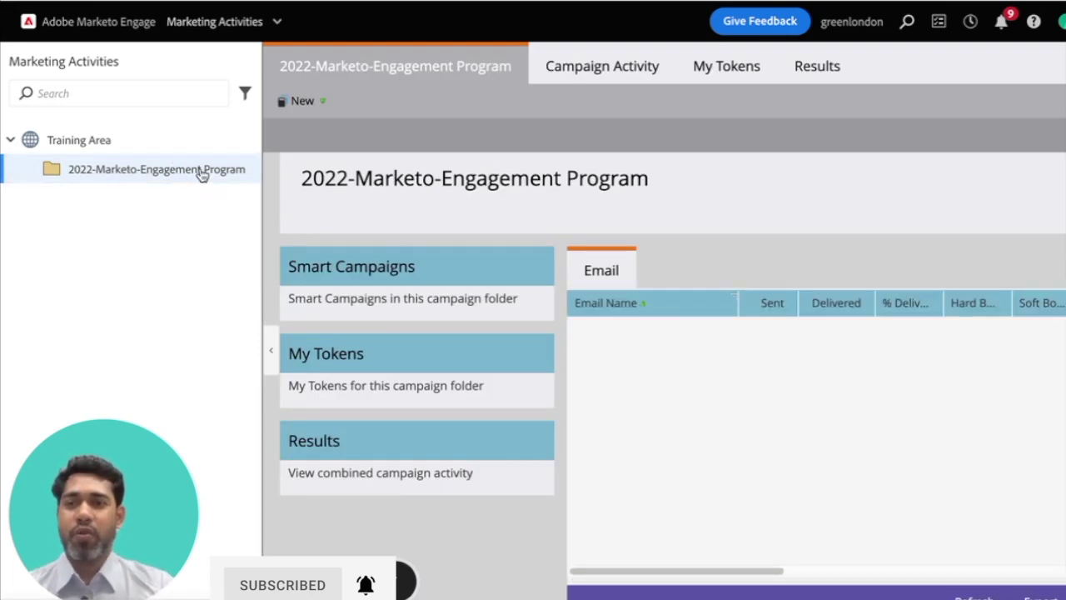
# - Create an Engagement program named GL-EN-20220530--Nurture campaign in the 2022-Marketo-Engagement Program folder, with channel Nurture and description "learning"
pyautogui.rightClick(202, 171)
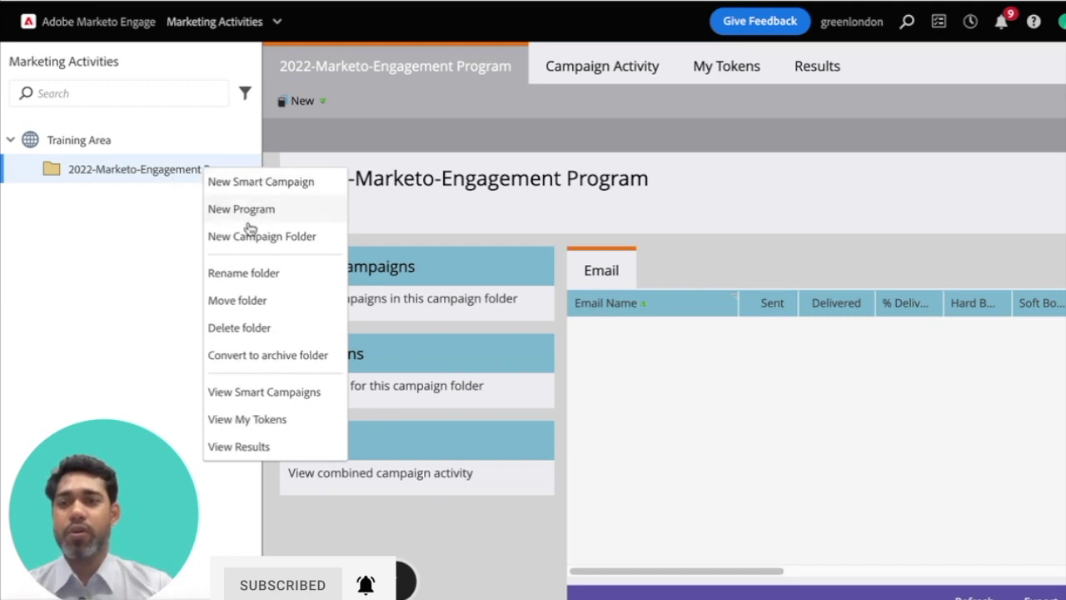
pyautogui.click(284, 209)
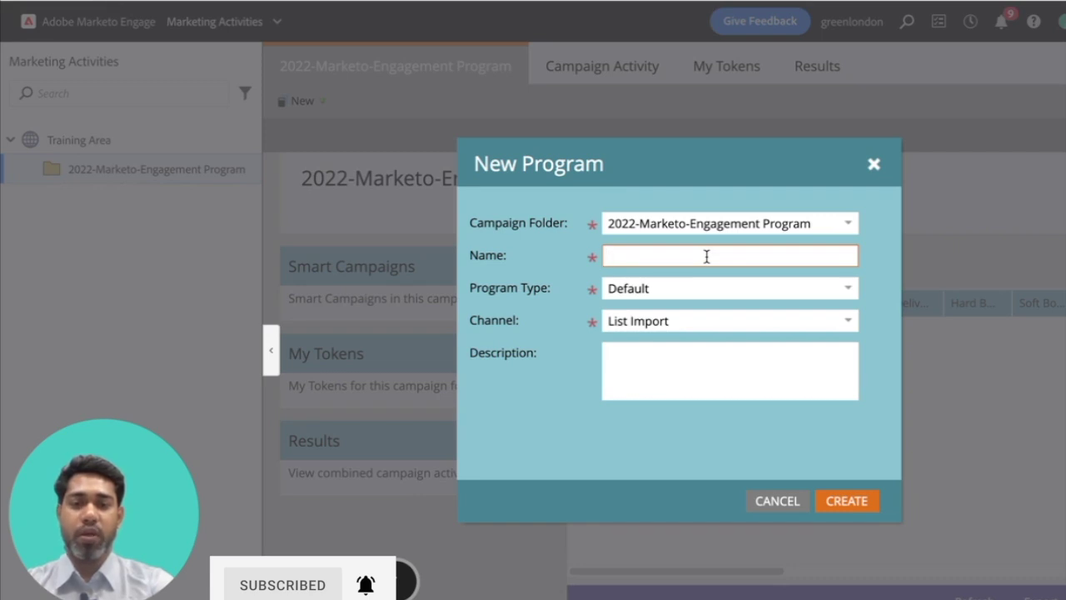
pyautogui.write('GL-E')
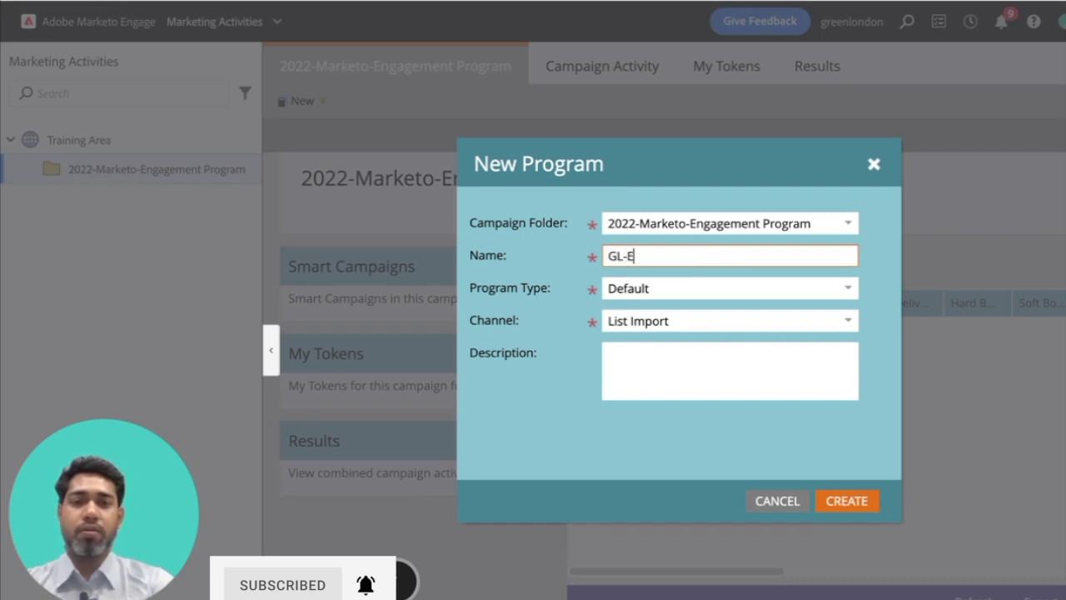
pyautogui.write('N-20220530--')
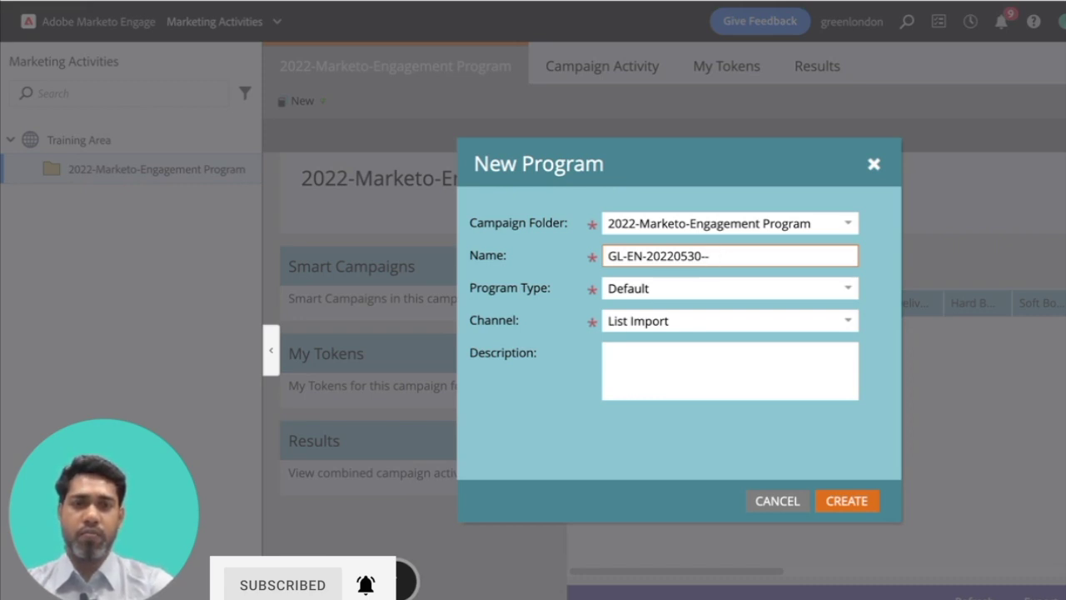
pyautogui.write('ture campaign')
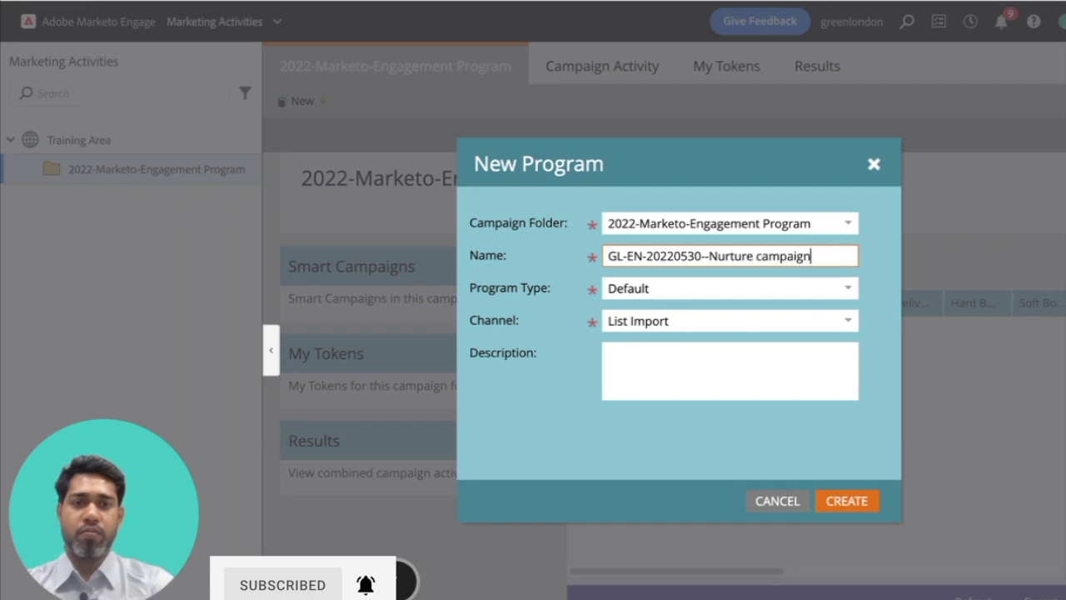
pyautogui.click(848, 293)
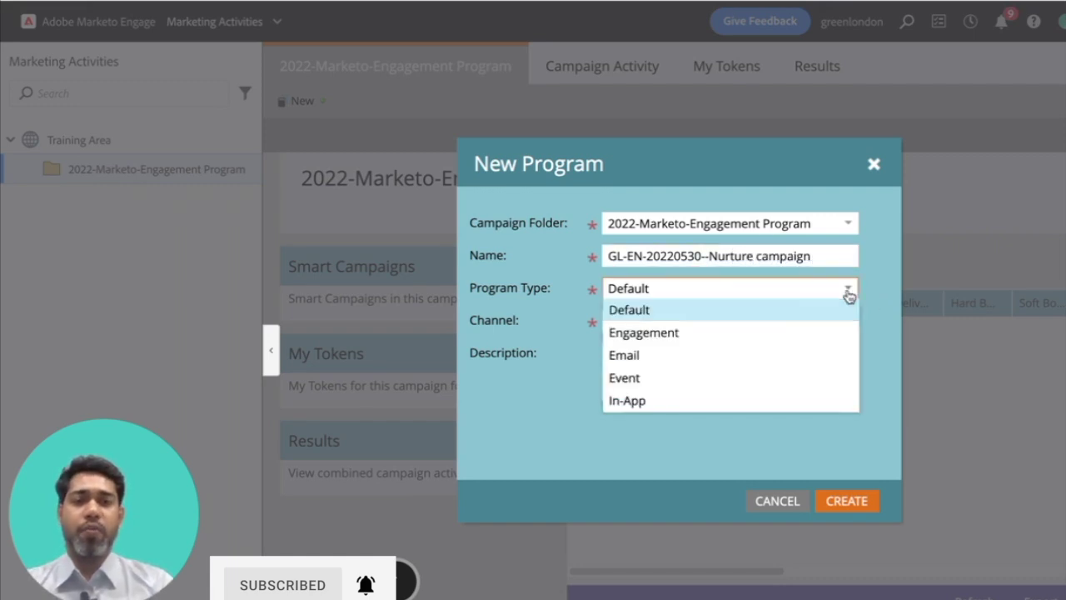
pyautogui.click(712, 331)
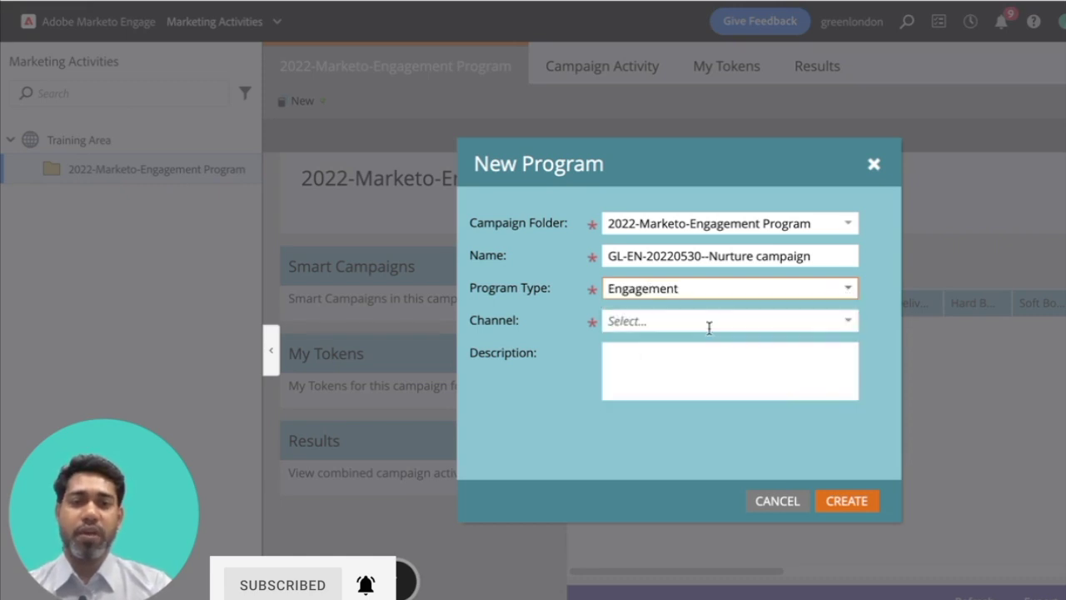
pyautogui.click(849, 322)
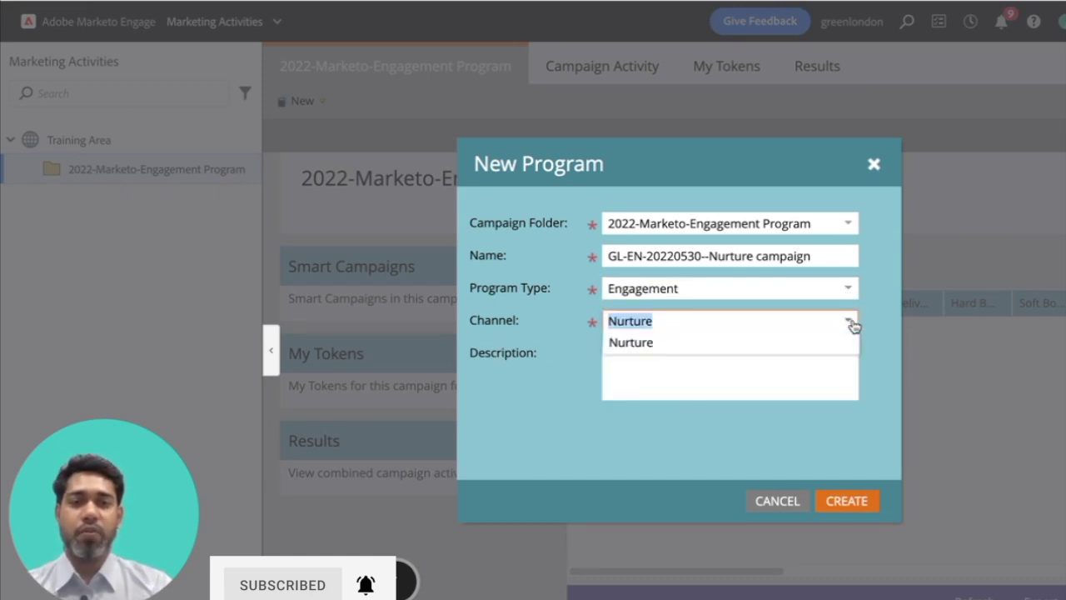
pyautogui.click(690, 348)
pyautogui.write('learning')
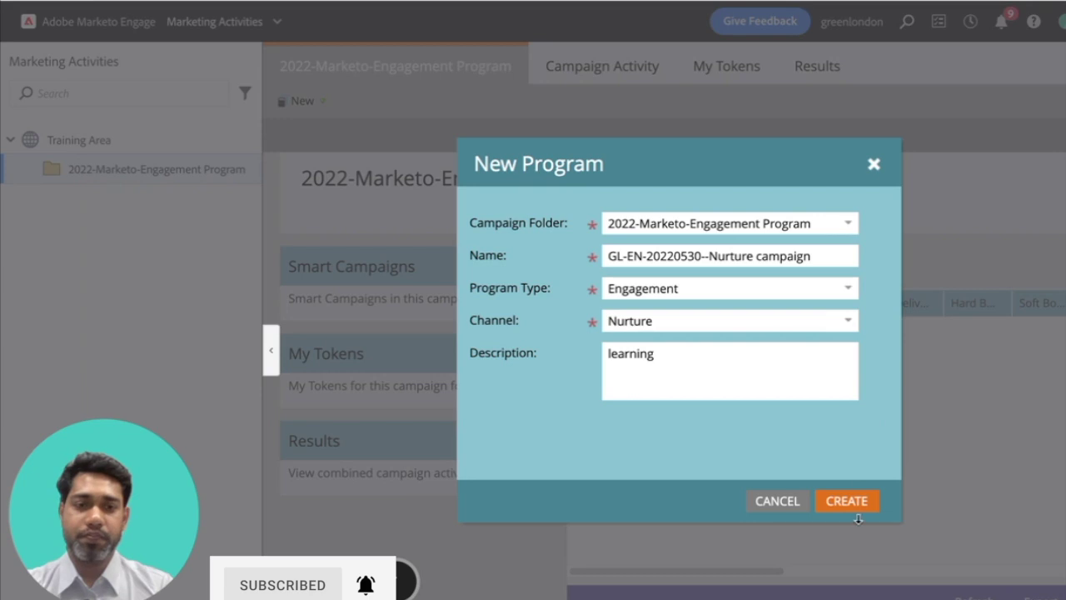
pyautogui.click(869, 502)
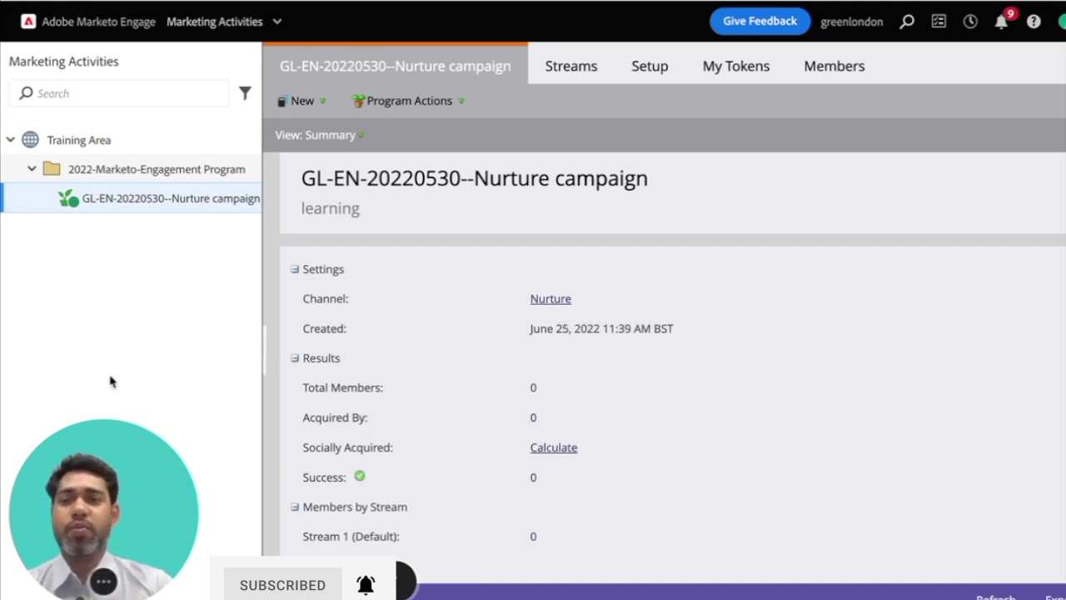
# - Create a folder named Assets inside the GL-EN-20220530--Nurture campaign program
pyautogui.rightClick(209, 204)
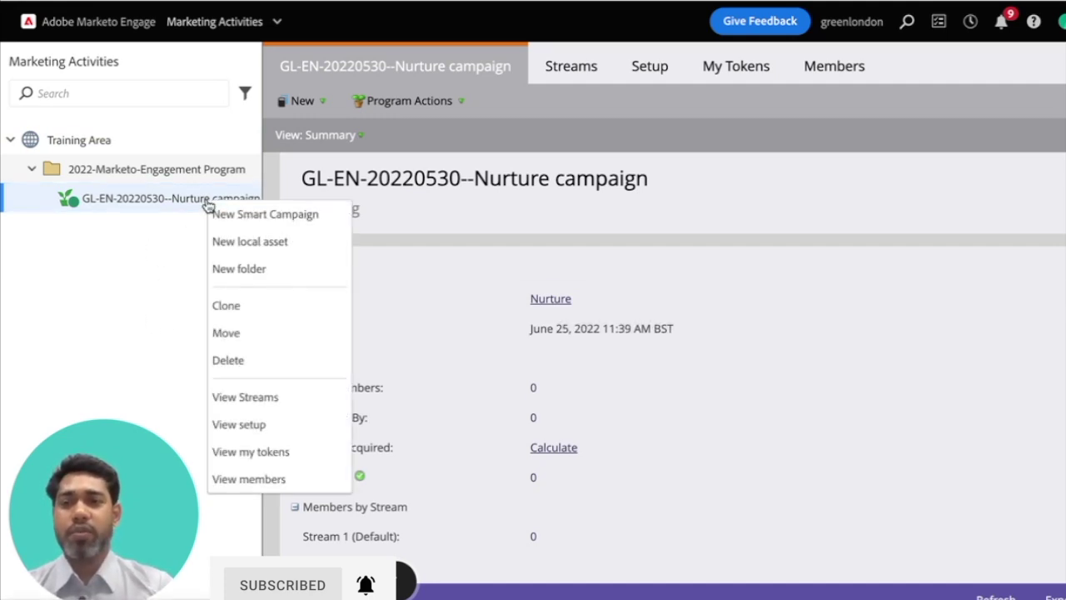
pyautogui.click(261, 279)
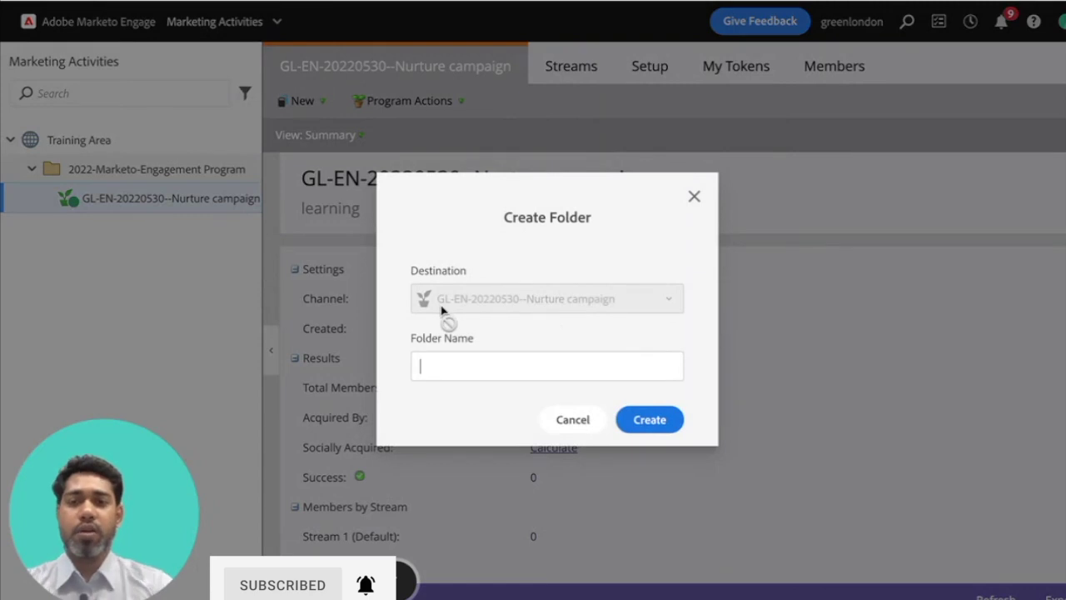
pyautogui.write('Assets')
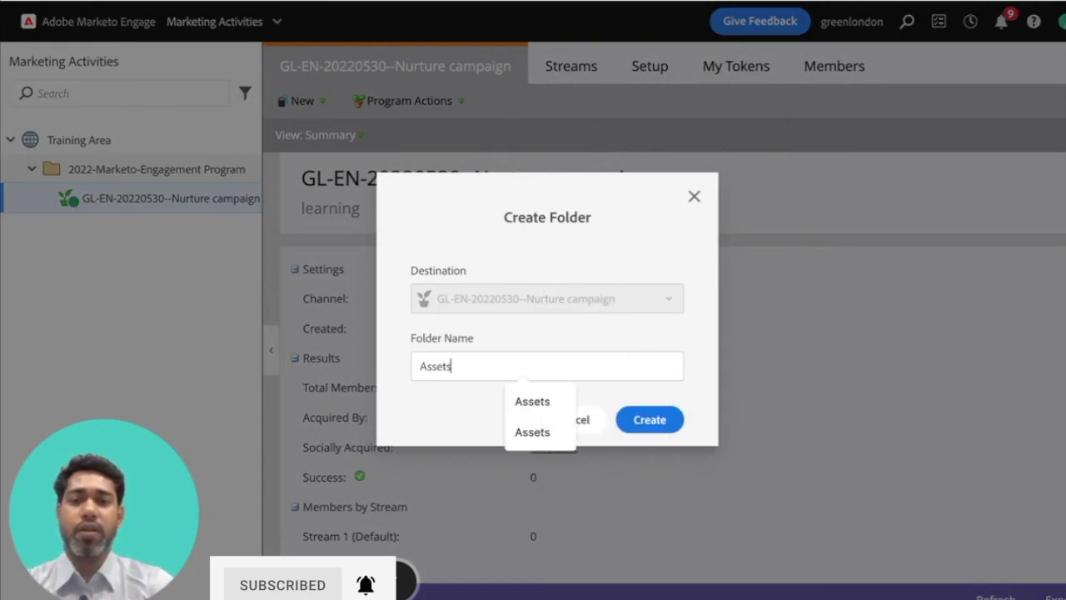
pyautogui.click(681, 422)
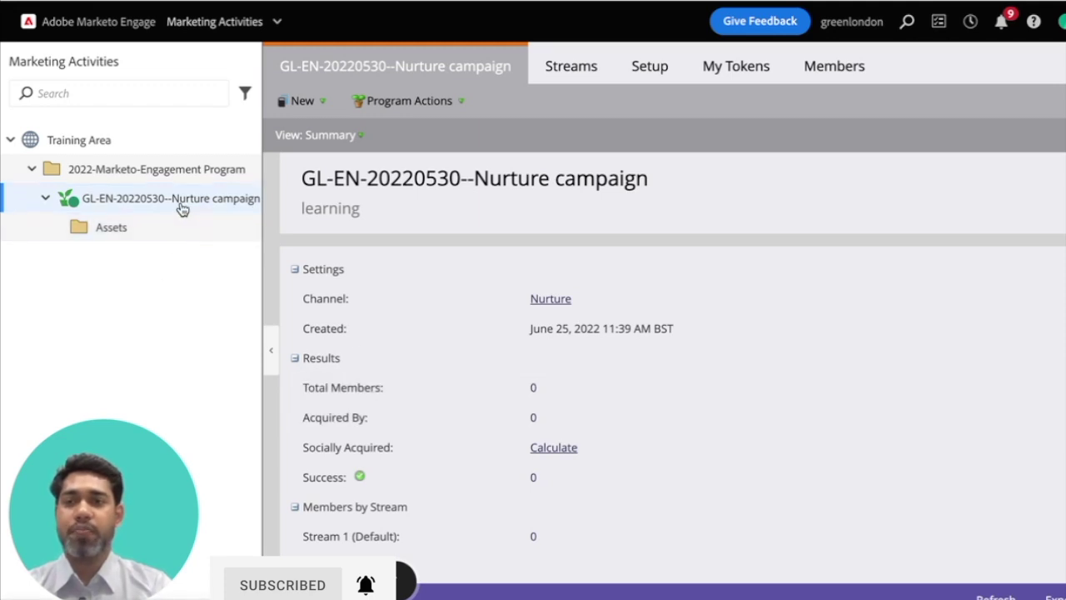
# - Create a second folder named Campaigns inside the GL-EN-20220530--Nurture campaign program
pyautogui.doubleClick(191, 200)
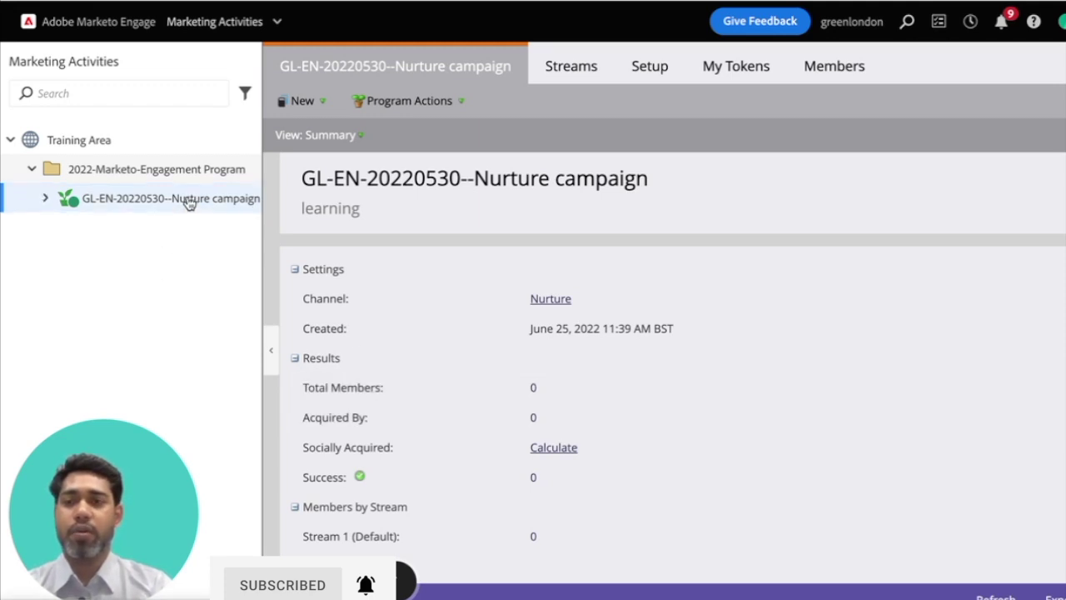
pyautogui.click(43, 203)
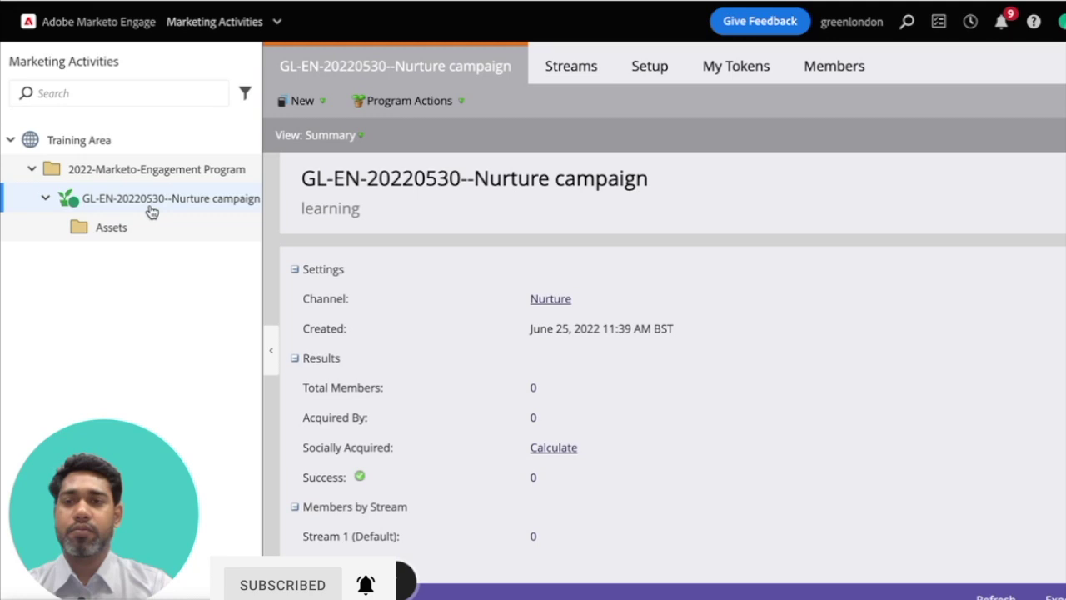
pyautogui.rightClick(148, 204)
pyautogui.click(181, 274)
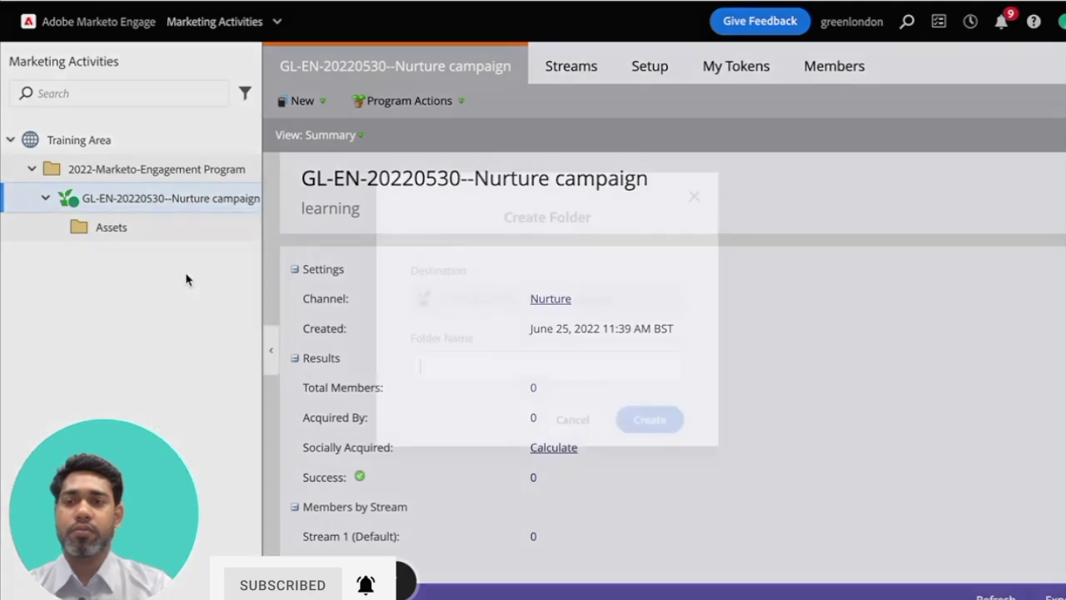
pyautogui.write('Campaig')
pyautogui.press('Down')
pyautogui.press('Down')
pyautogui.press('Return')
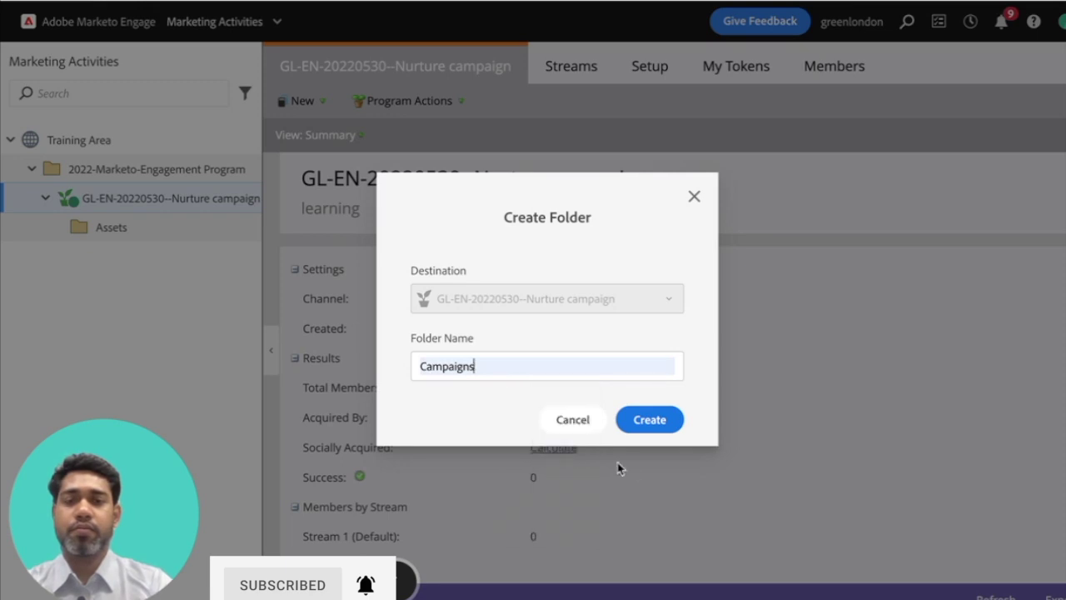
pyautogui.click(672, 429)
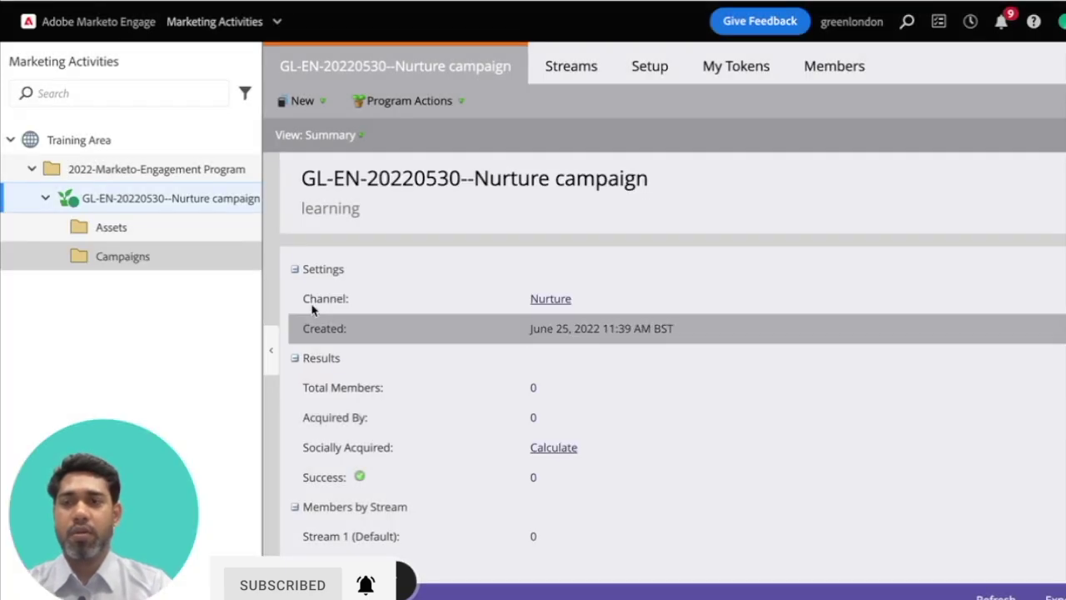
pyautogui.rightClick(154, 202)
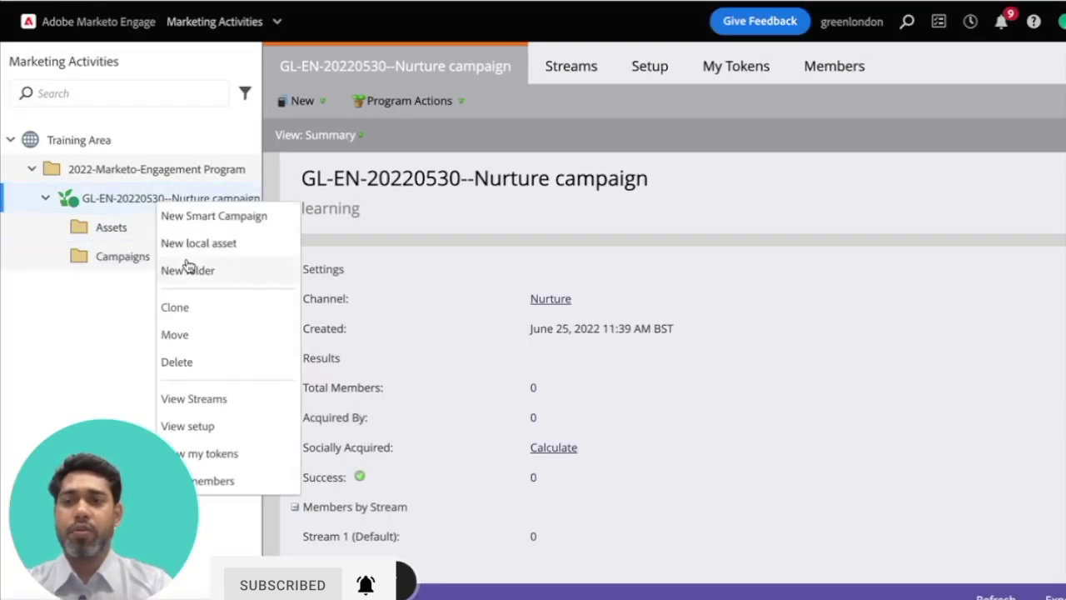
pyautogui.click(204, 243)
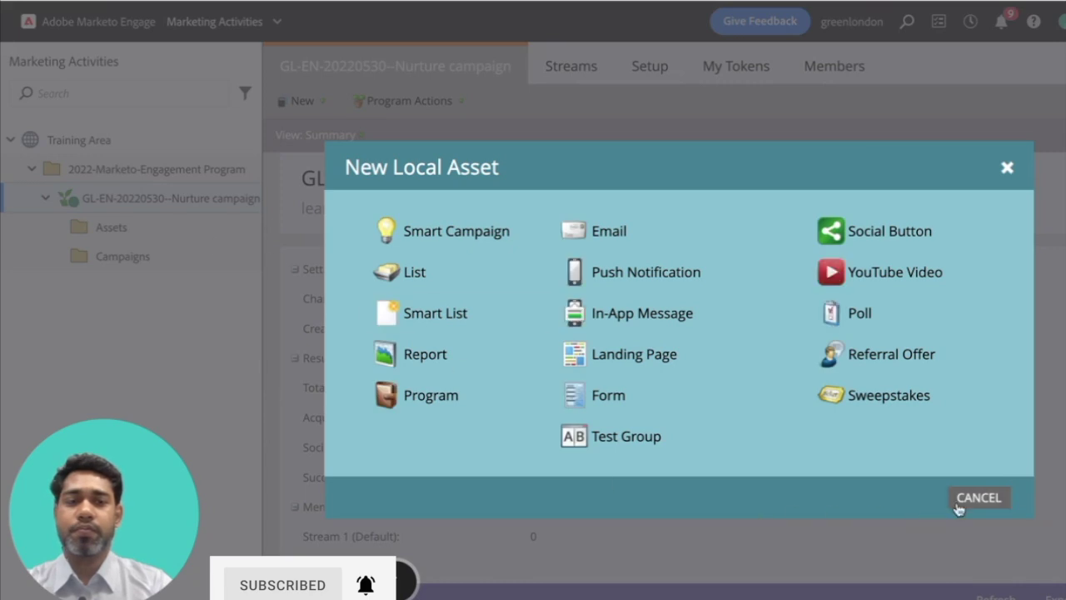
pyautogui.click(978, 497)
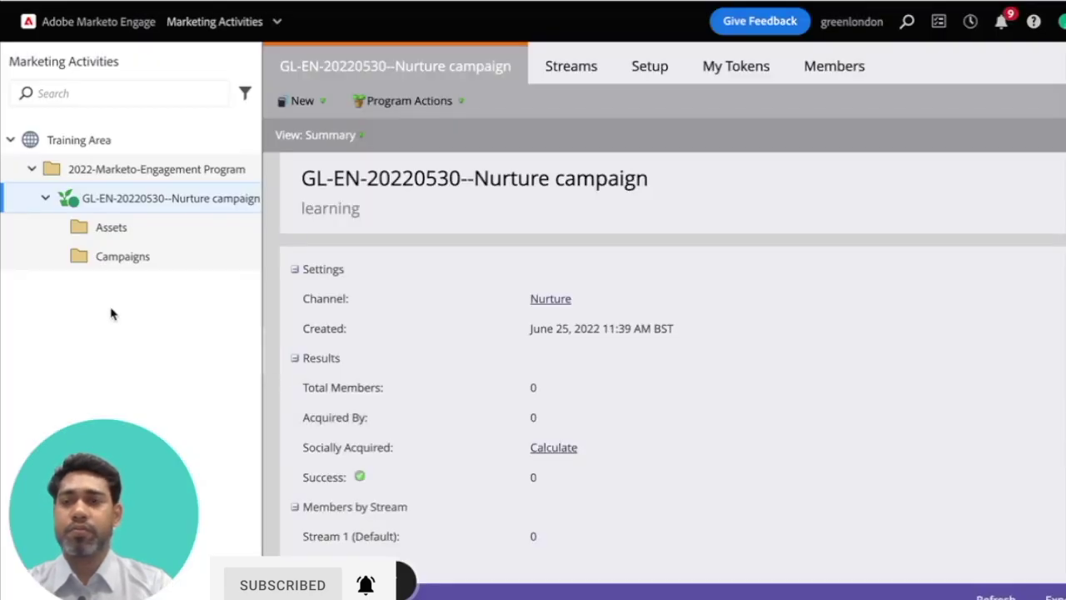
# - Create a third folder named Reports inside the GL-EN-20220530--Nurture campaign program
pyautogui.rightClick(177, 198)
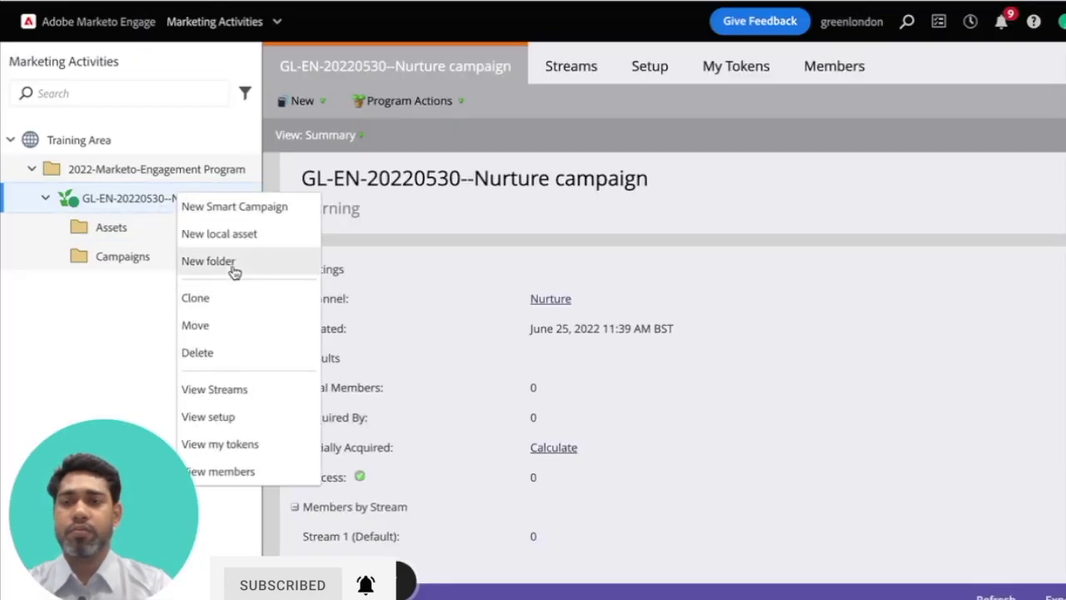
pyautogui.click(208, 261)
pyautogui.write('Reports')
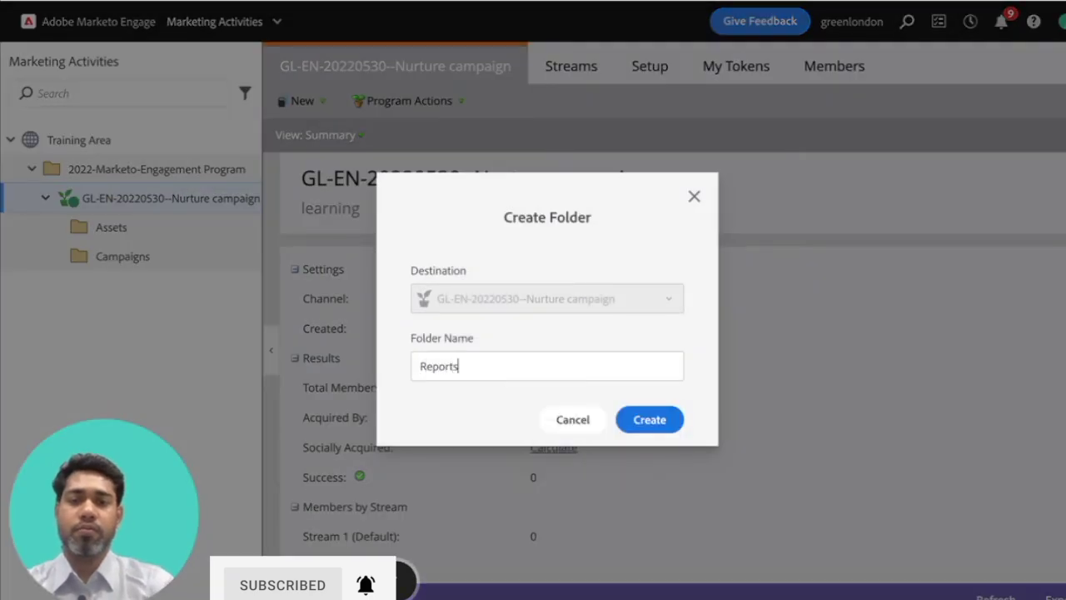
pyautogui.click(666, 425)
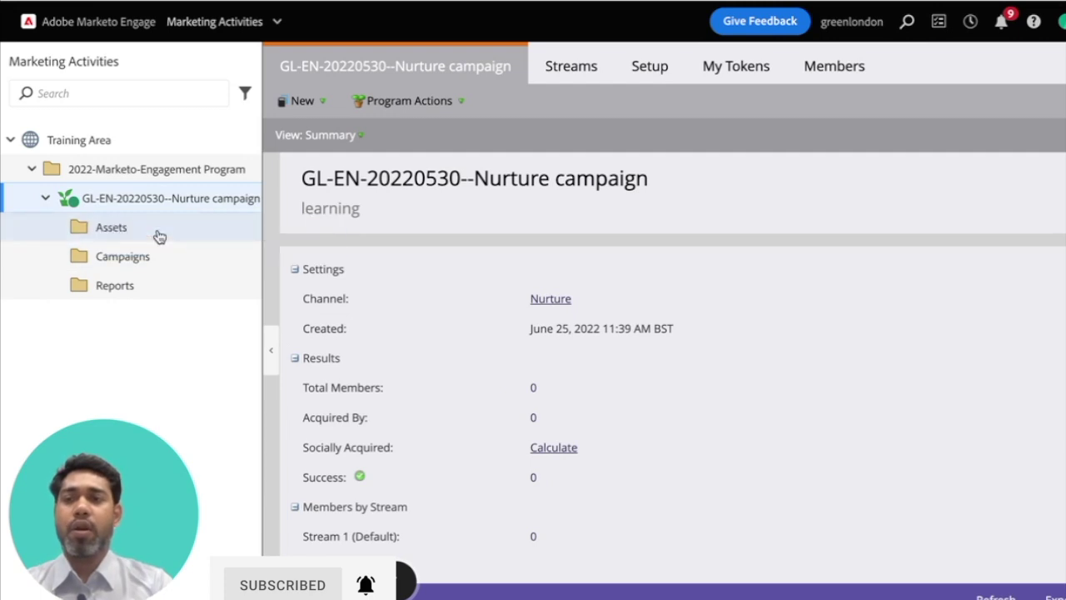
# - Create an email named 01-awareness-email in the Assets folder from the Basic newsletter template, with subject "Nurture program is fun"
pyautogui.rightClick(213, 232)
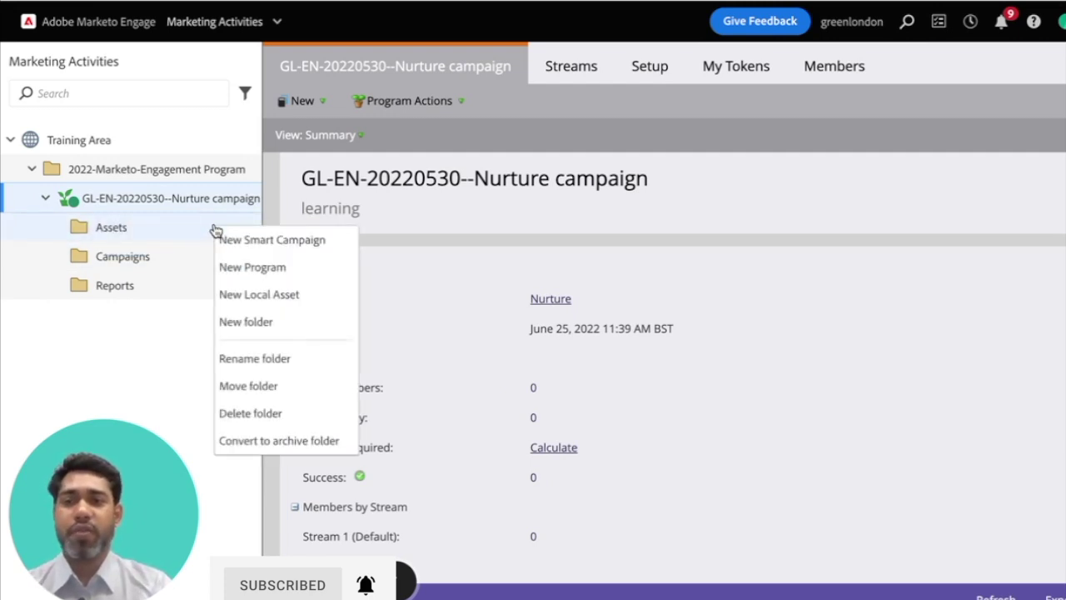
pyautogui.click(286, 292)
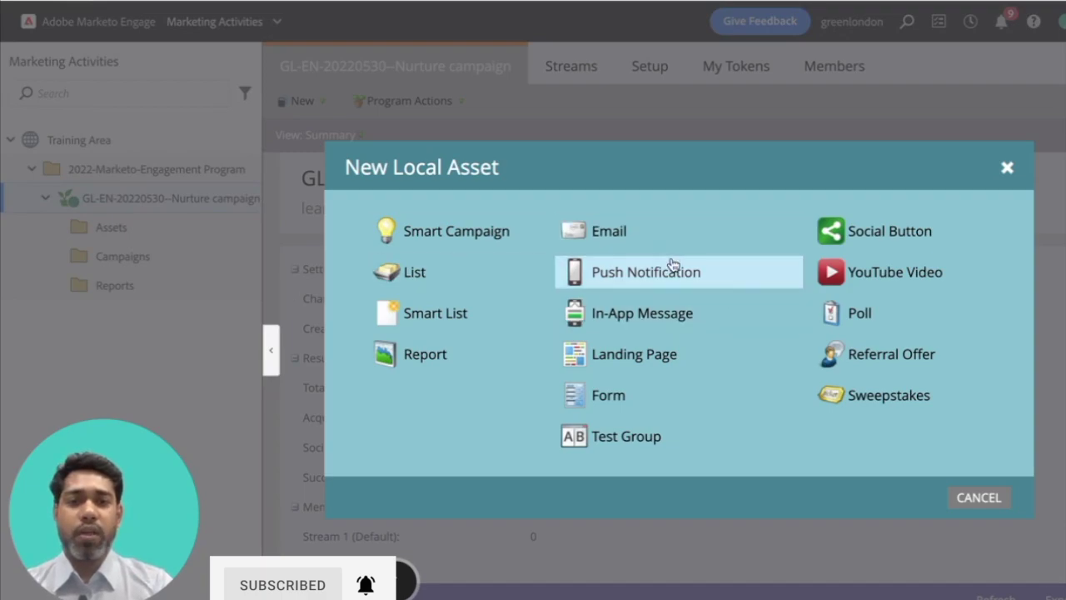
pyautogui.click(678, 240)
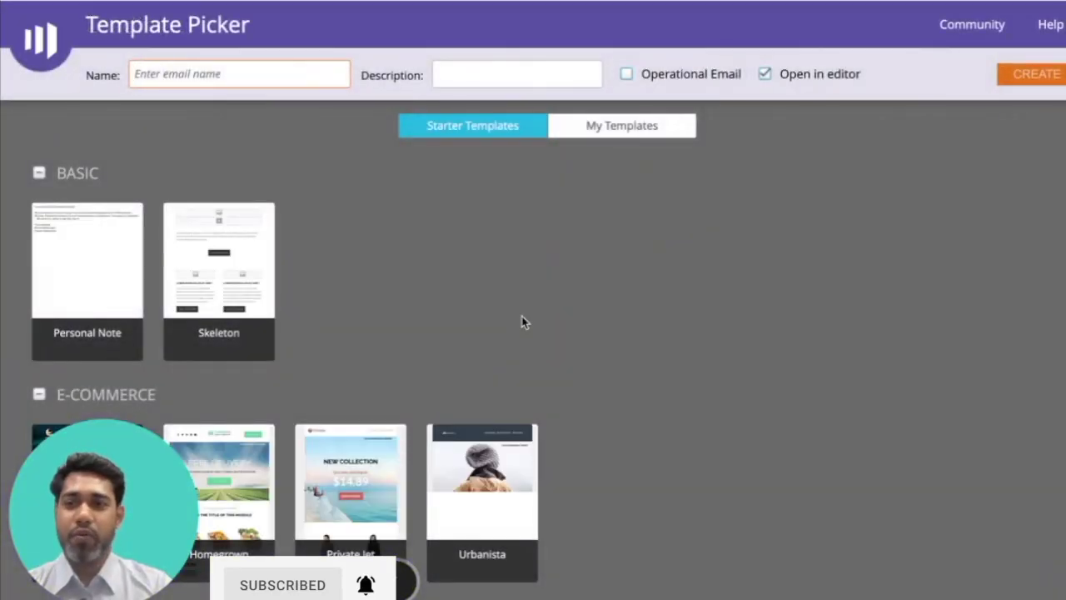
pyautogui.scroll(-3, 659, 400)
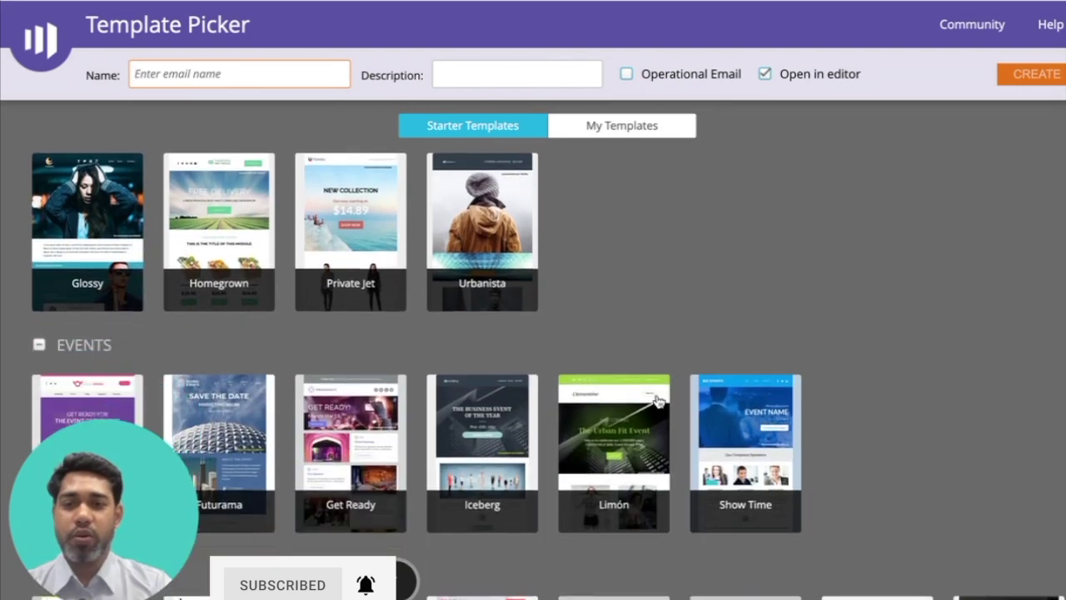
pyautogui.scroll(-3, 657, 401)
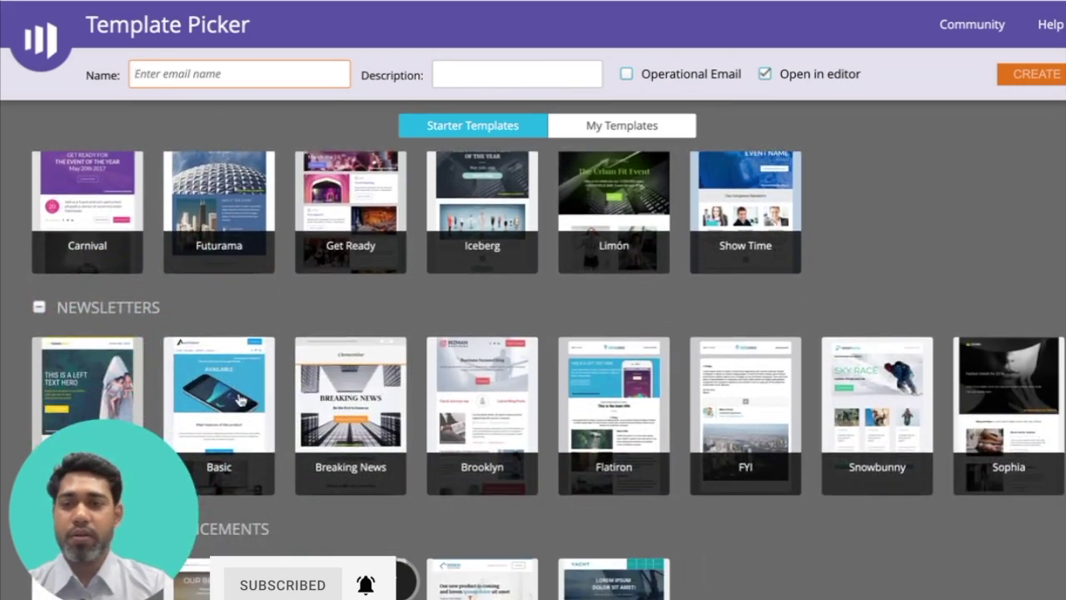
pyautogui.click(239, 400)
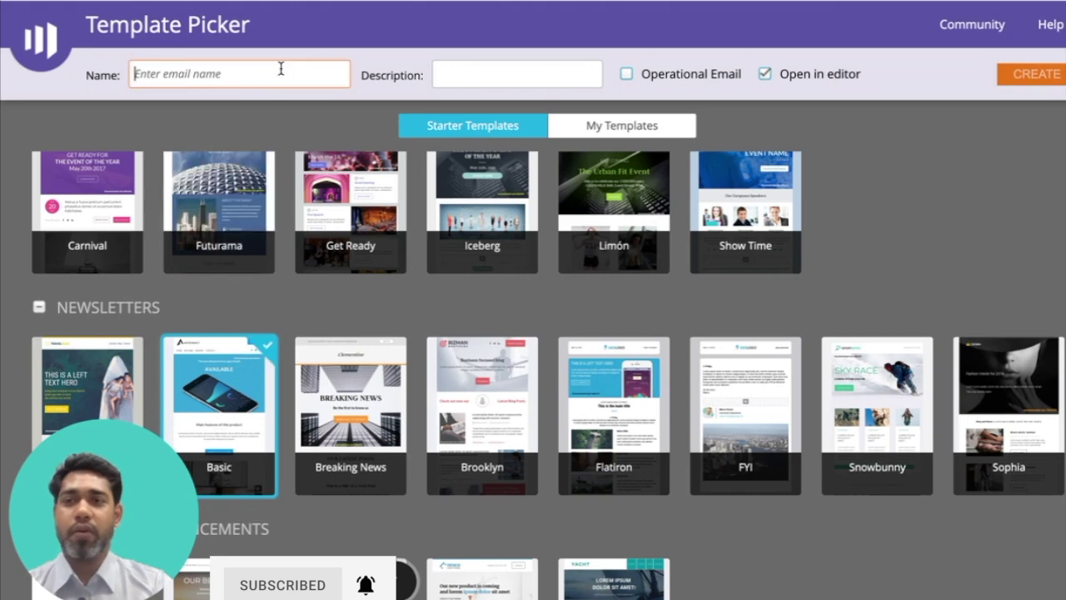
pyautogui.write('01-Emai')
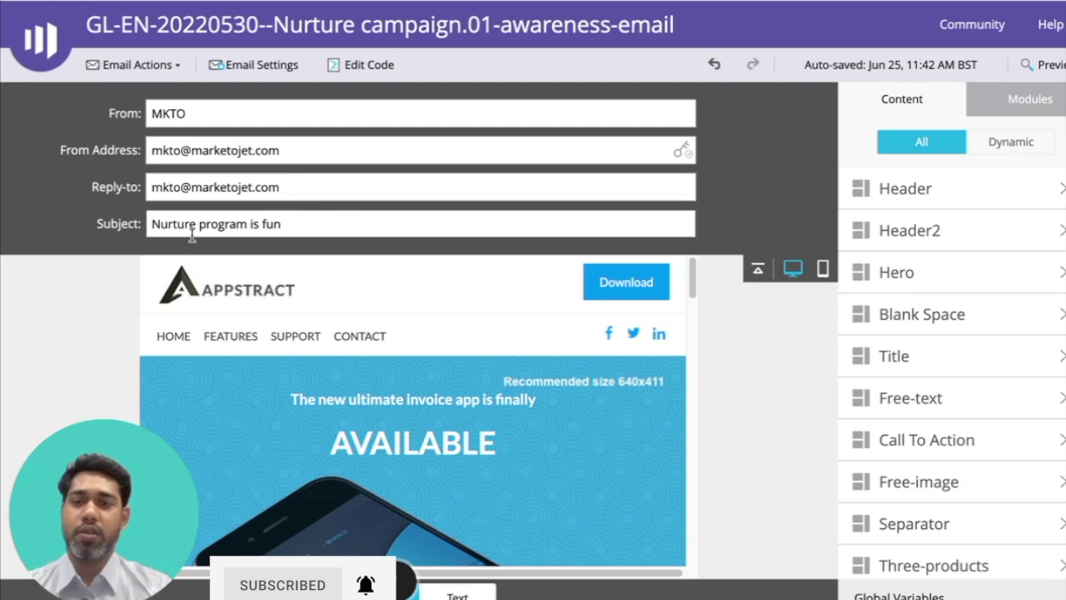
# - Review the 01-awareness-email layout, approve and close it, and open the email's available actions in the Assets folder
pyautogui.scroll(-5, 487, 457)
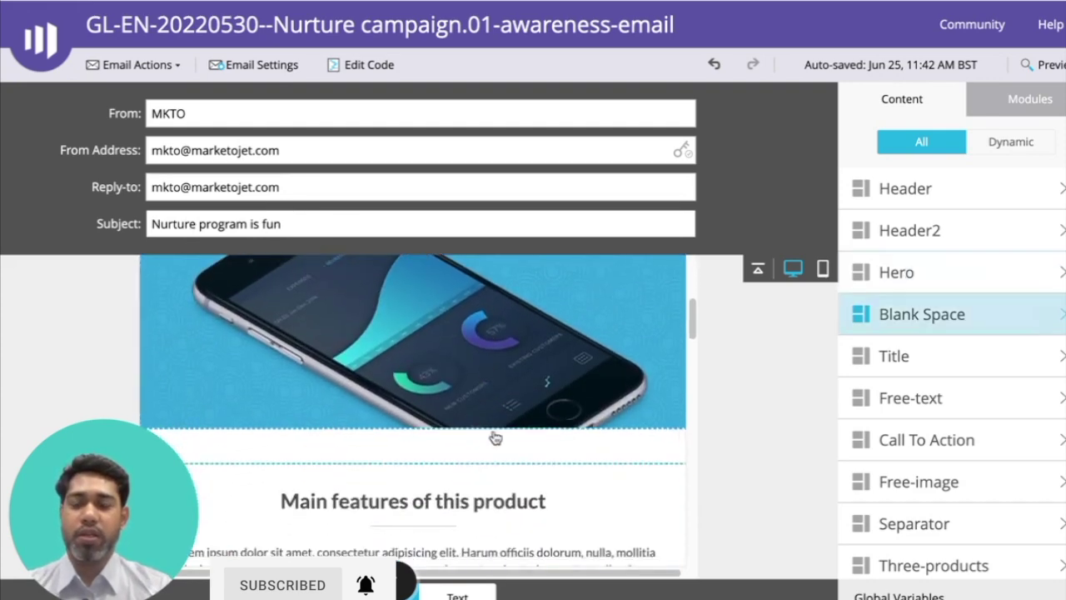
pyautogui.scroll(-5, 488, 455)
pyautogui.scroll(6, 489, 447)
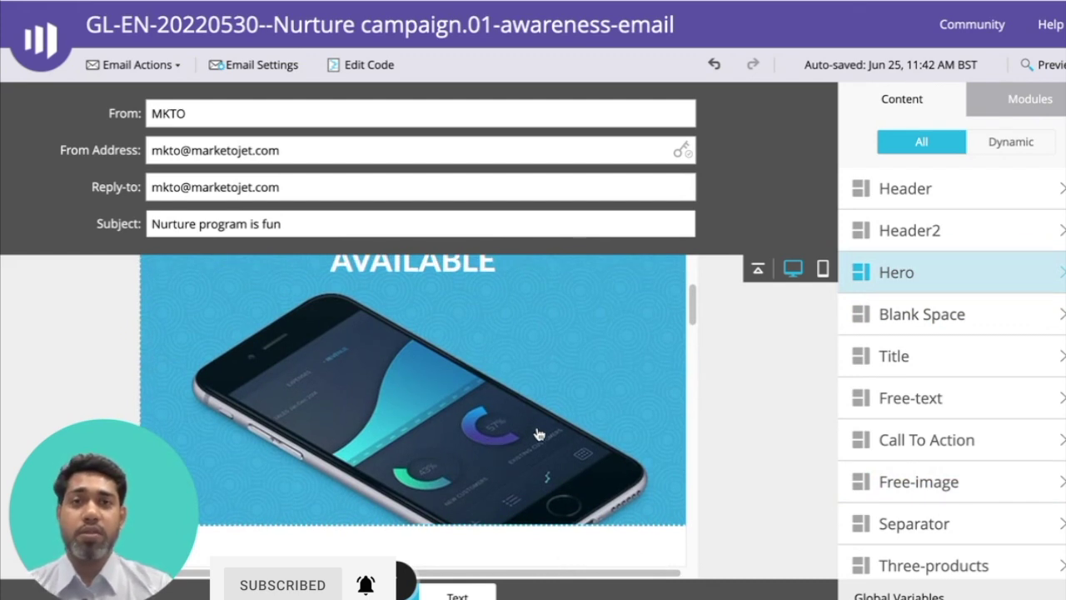
pyautogui.click(140, 65)
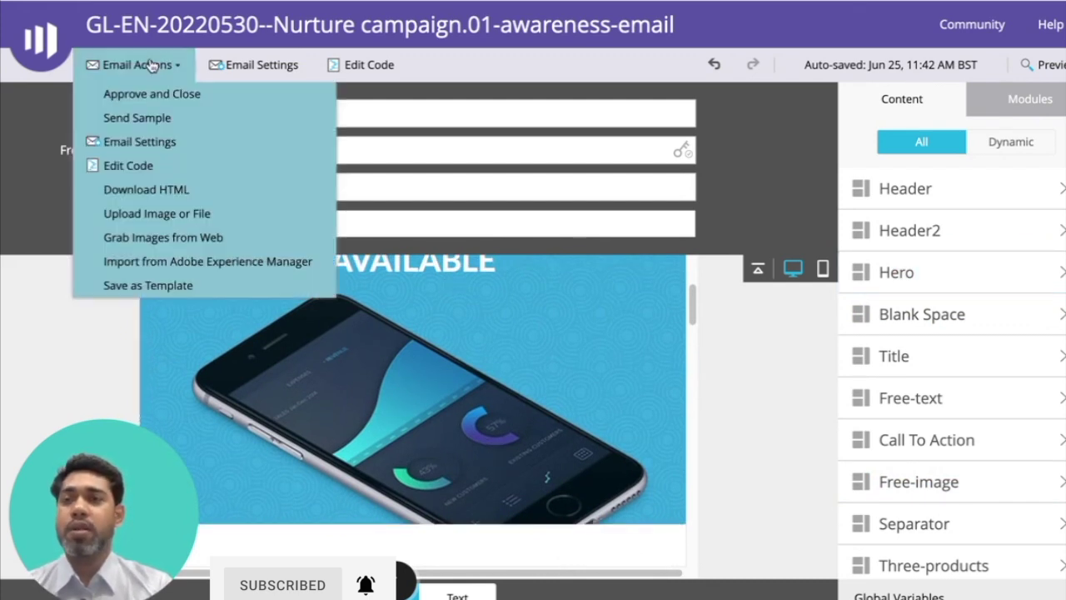
pyautogui.click(171, 98)
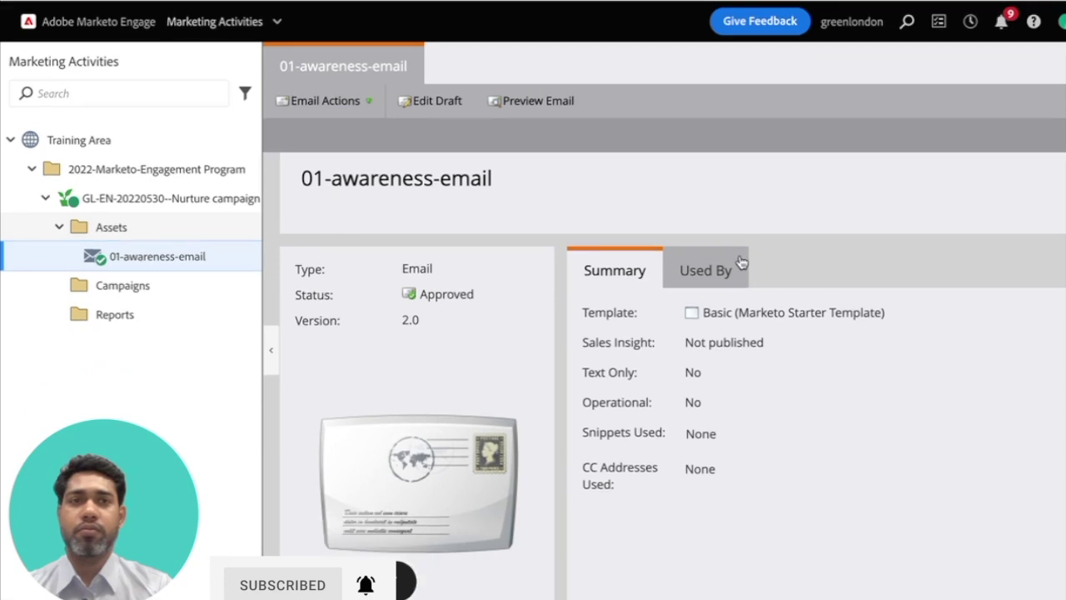
pyautogui.rightClick(135, 259)
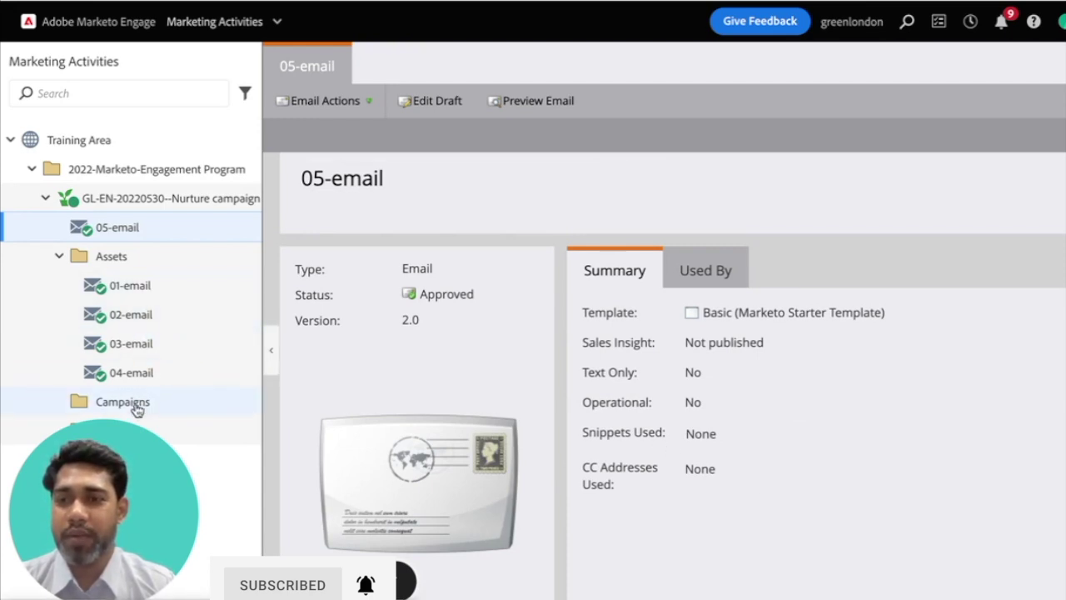
# - Add two more streams to the GL-EN-20220530--Nurture campaign program and reopen its stream overview
pyautogui.click(235, 208)
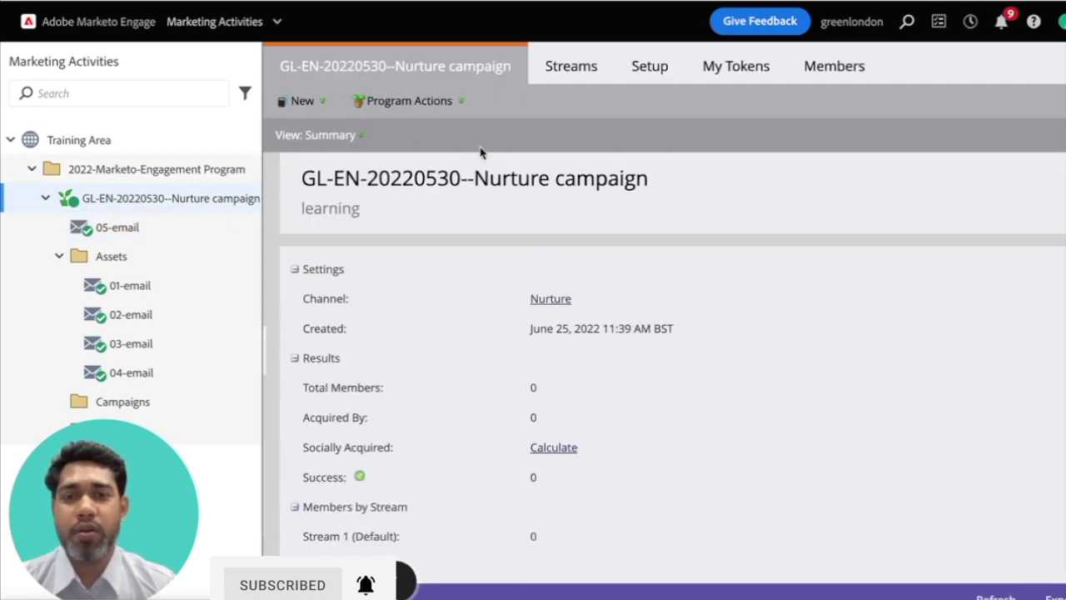
pyautogui.click(570, 66)
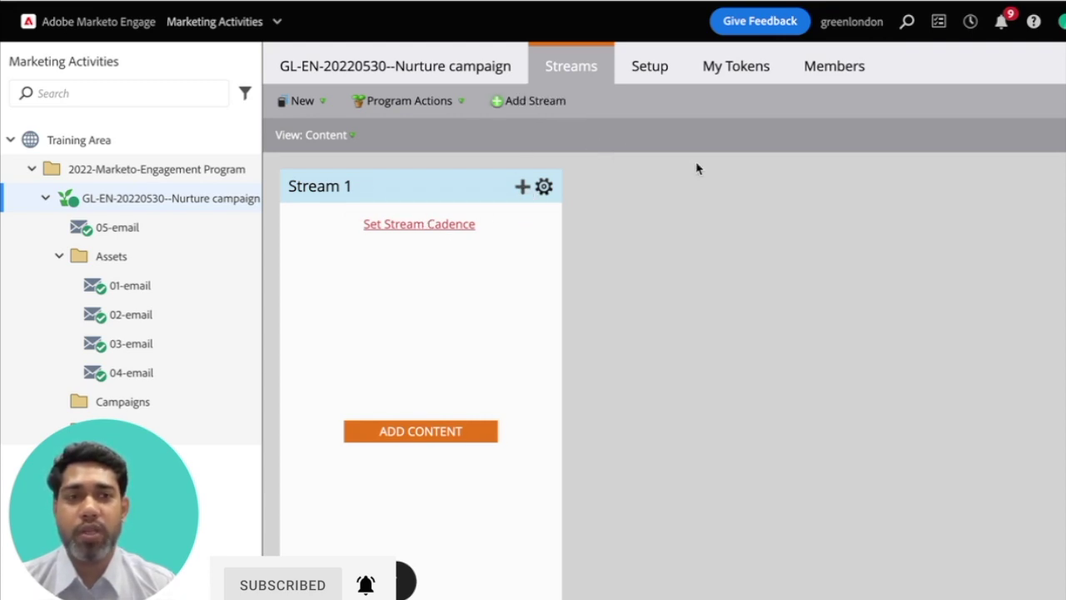
pyautogui.click(522, 109)
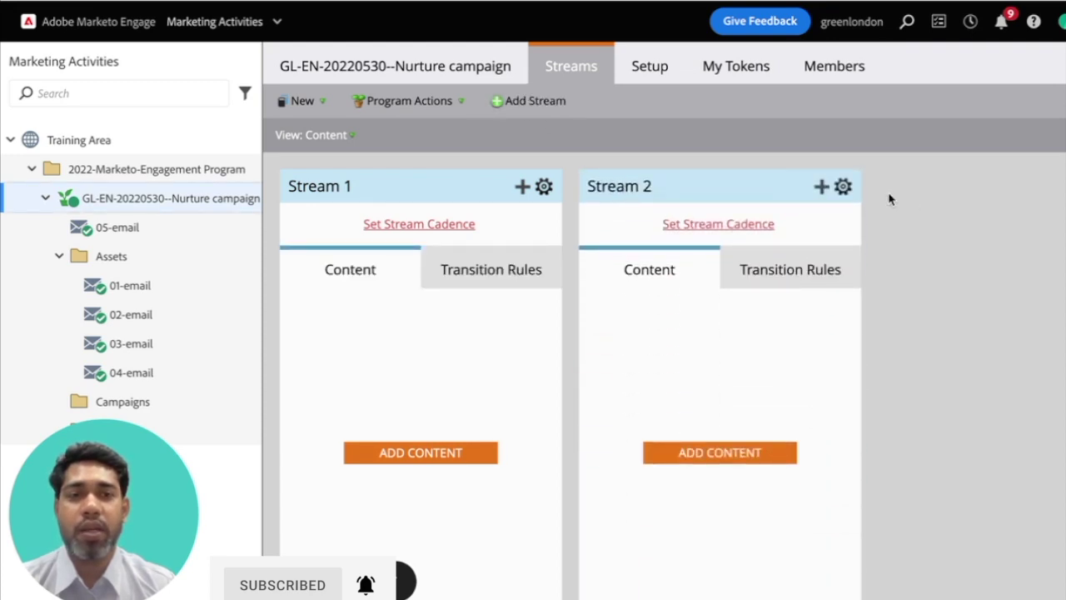
pyautogui.click(533, 107)
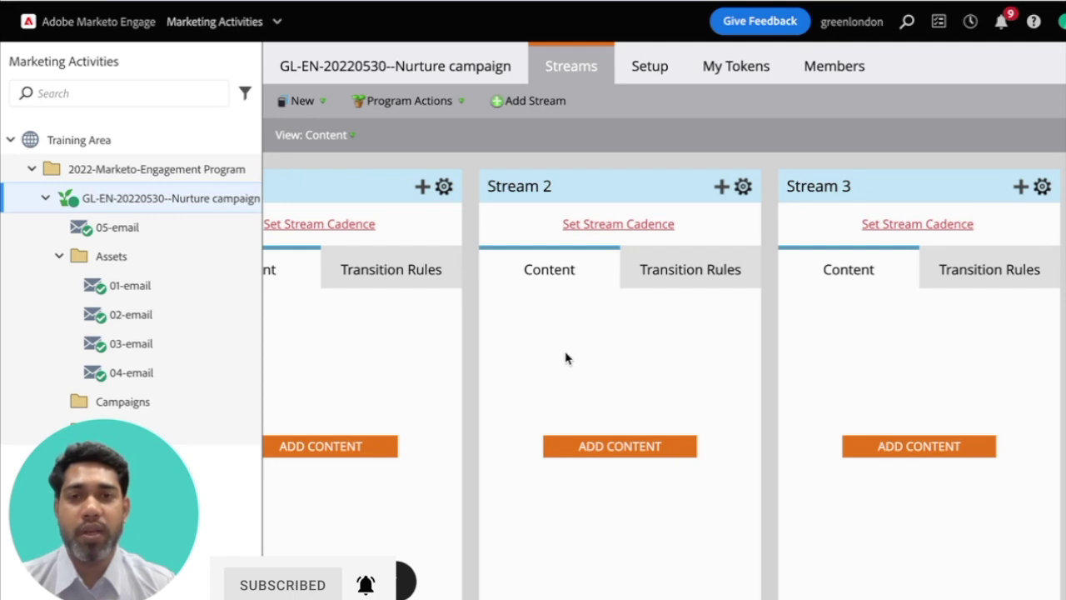
pyautogui.hscroll(-5, 565, 355)
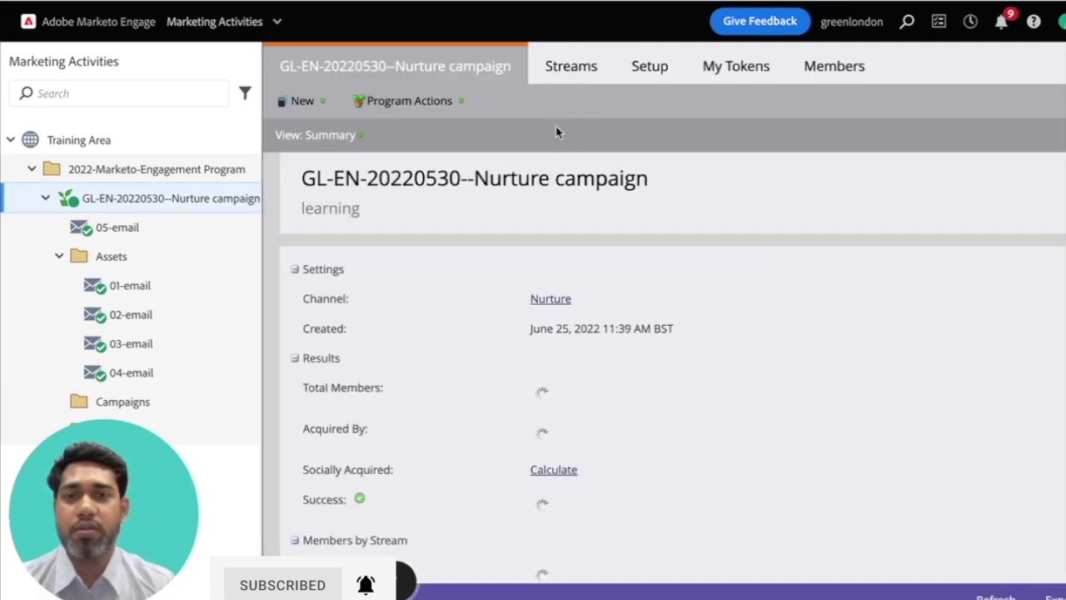
pyautogui.click(583, 68)
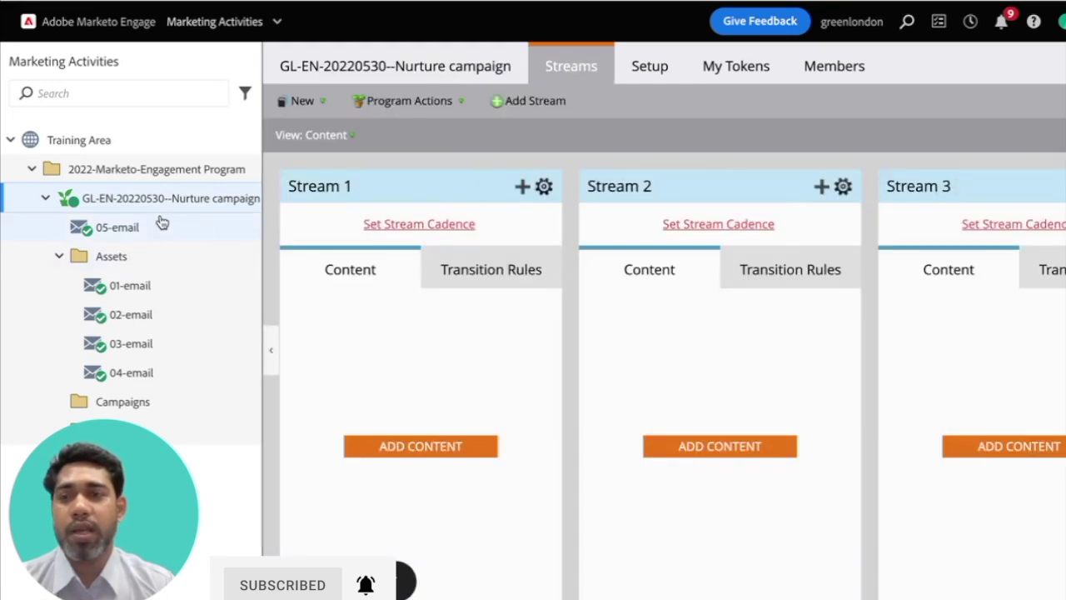
# - Move 05-email into the Assets folder and return to the streams of the nurture campaign program
pyautogui.moveTo(152, 231); pyautogui.dragTo(131, 268)
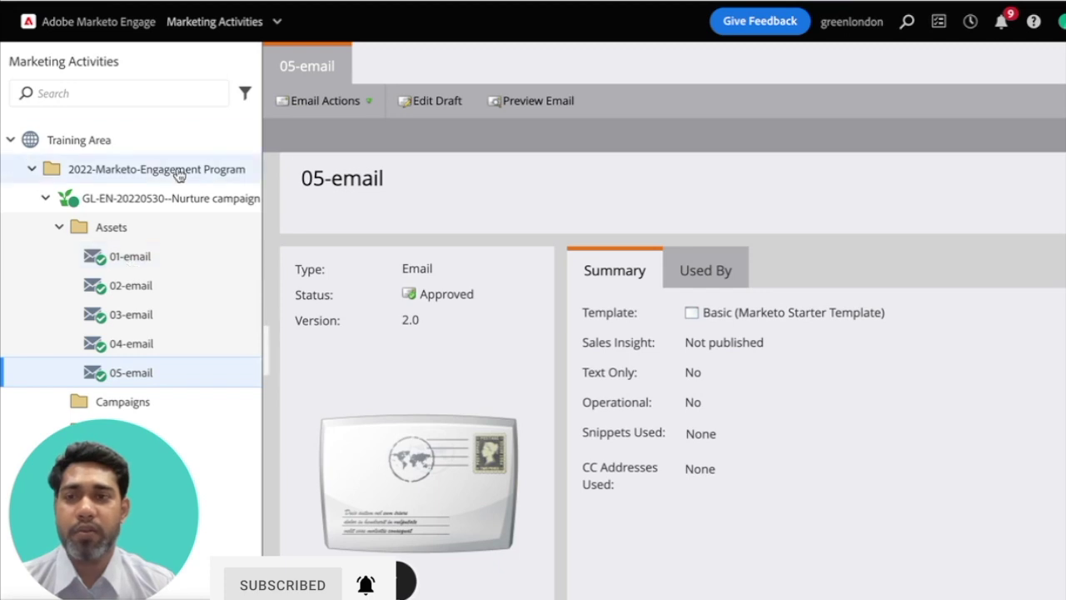
pyautogui.click(150, 200)
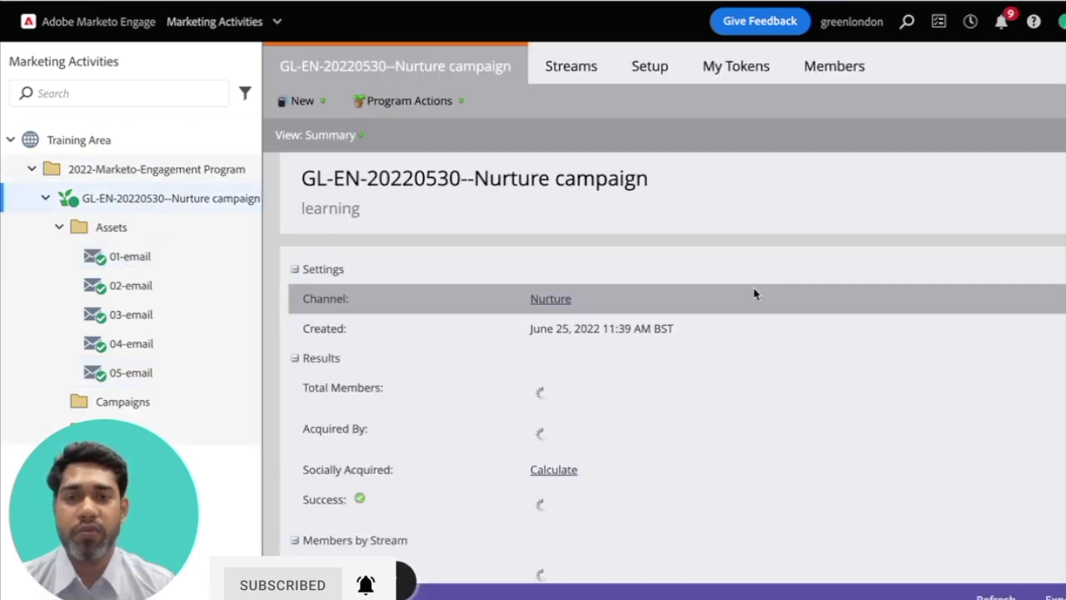
pyautogui.click(591, 82)
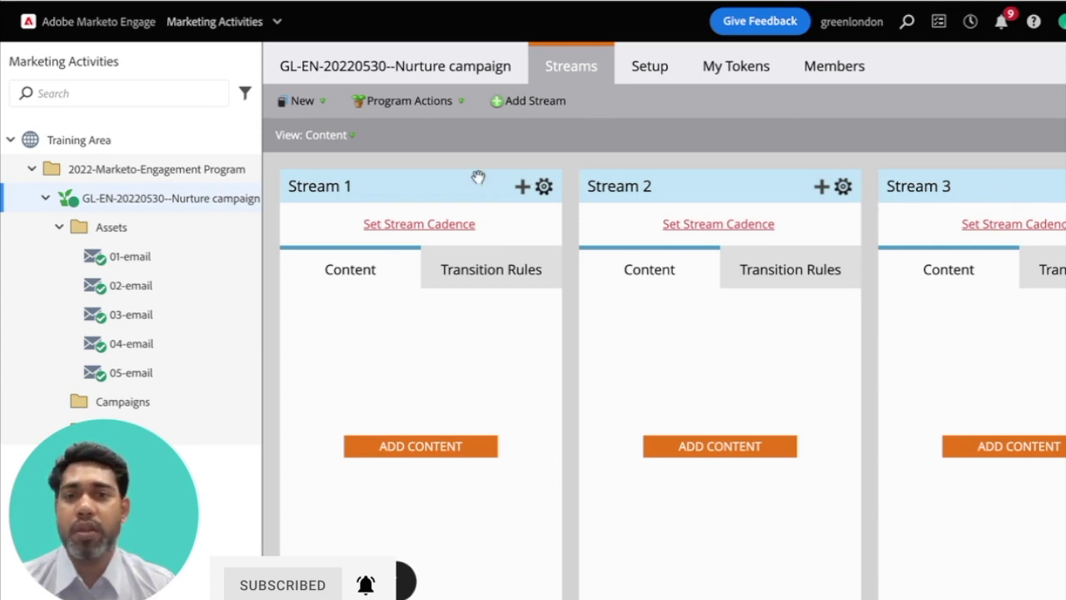
# - Rename Stream 1 as Awareness Stage and save the name
pyautogui.click(543, 185)
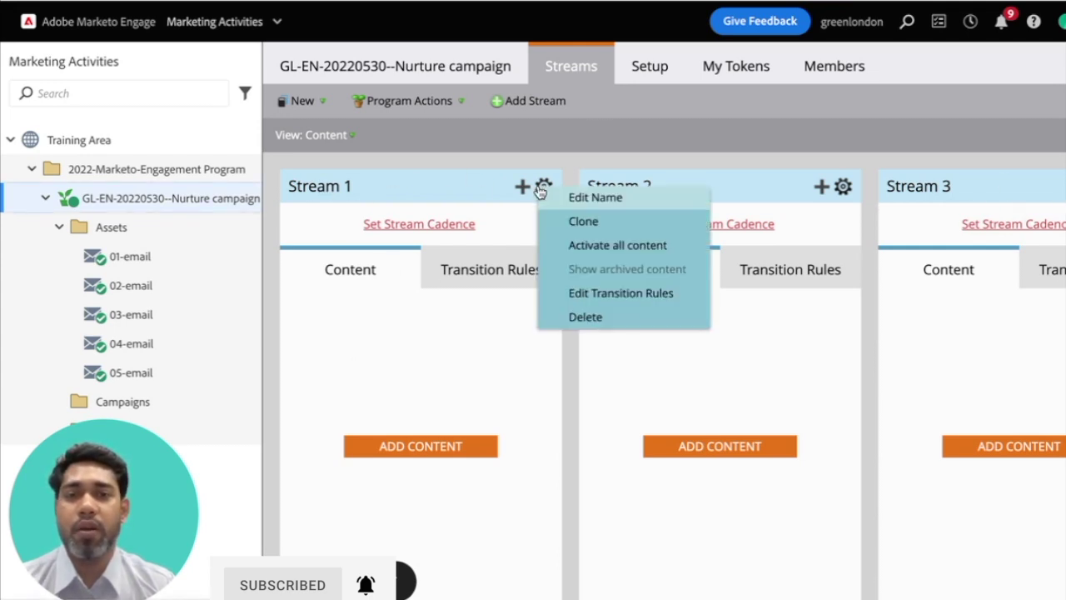
pyautogui.click(588, 204)
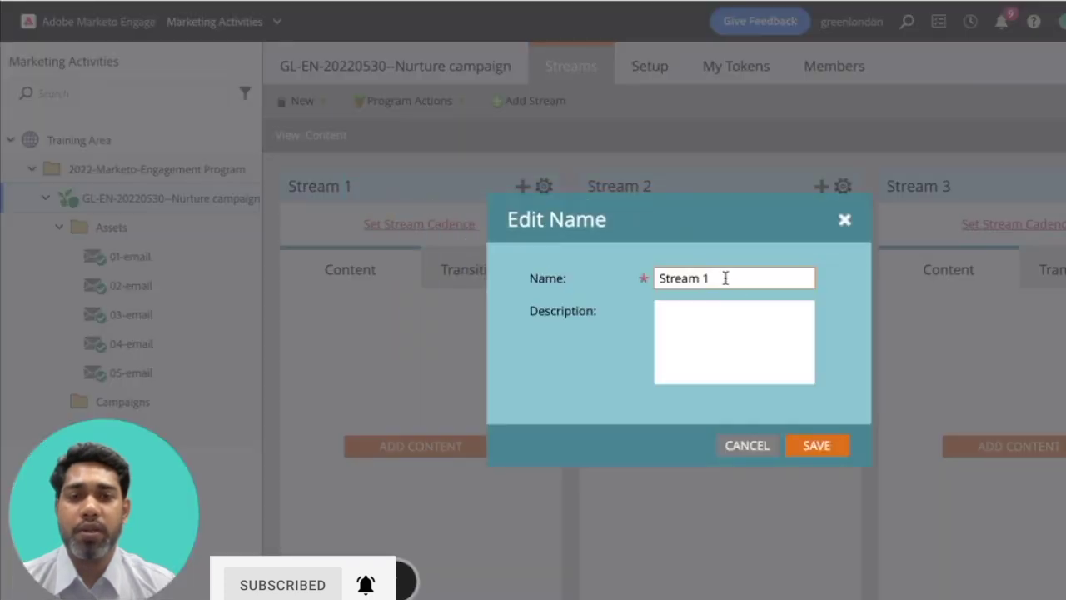
pyautogui.moveTo(737, 284); pyautogui.dragTo(627, 280)
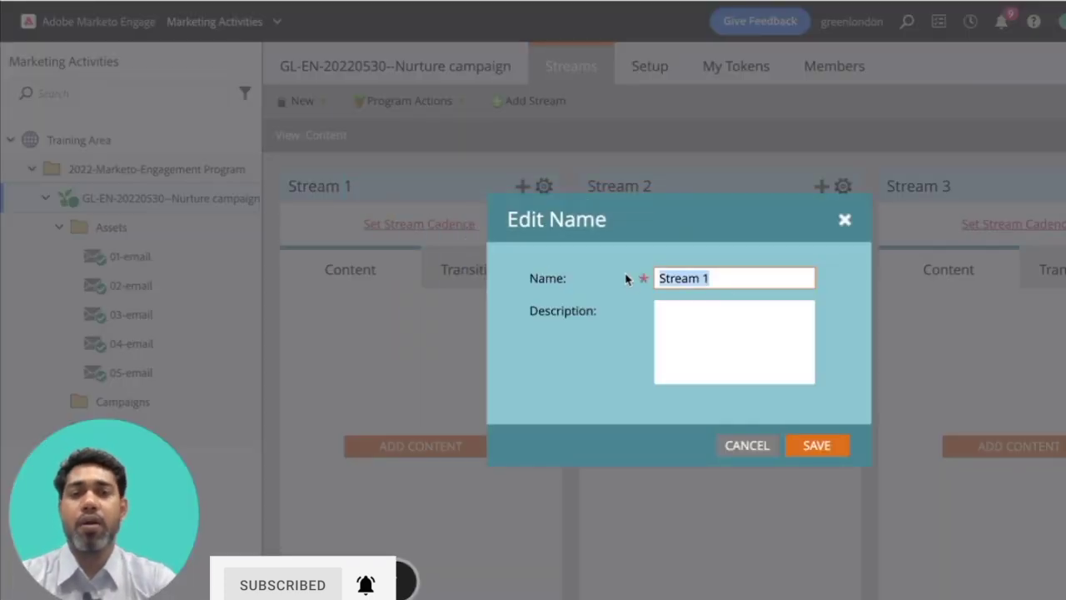
pyautogui.write('Awaness S')
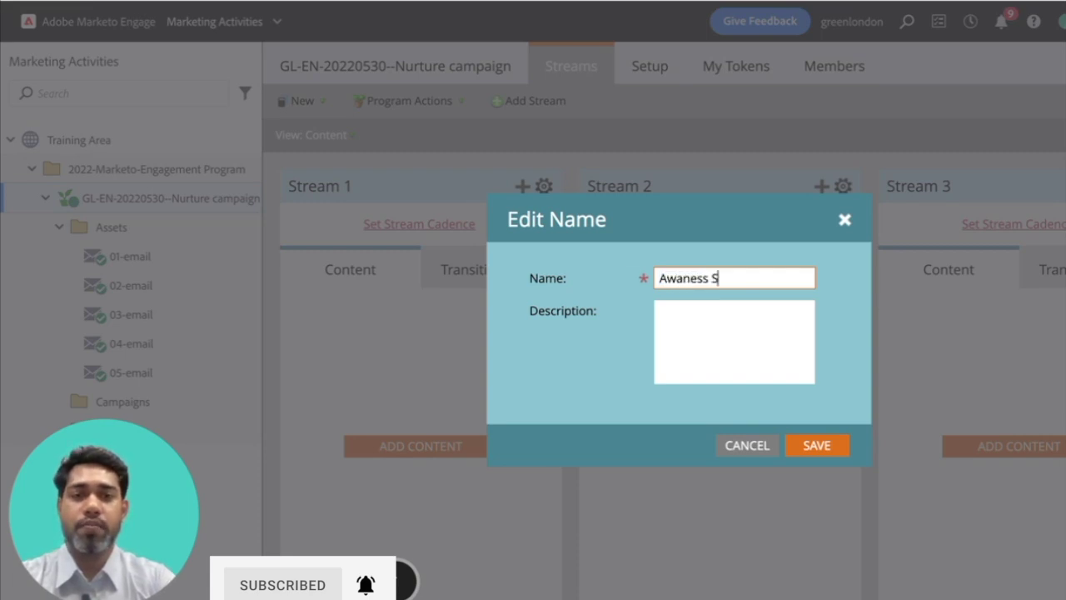
pyautogui.write('tage')
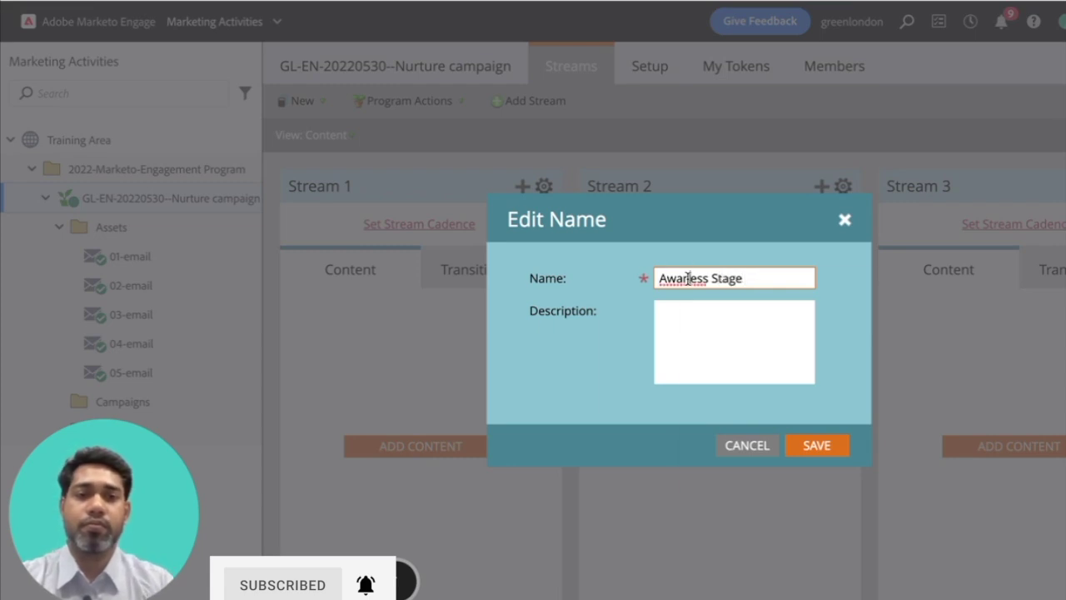
pyautogui.rightClick(688, 278)
pyautogui.click(737, 289)
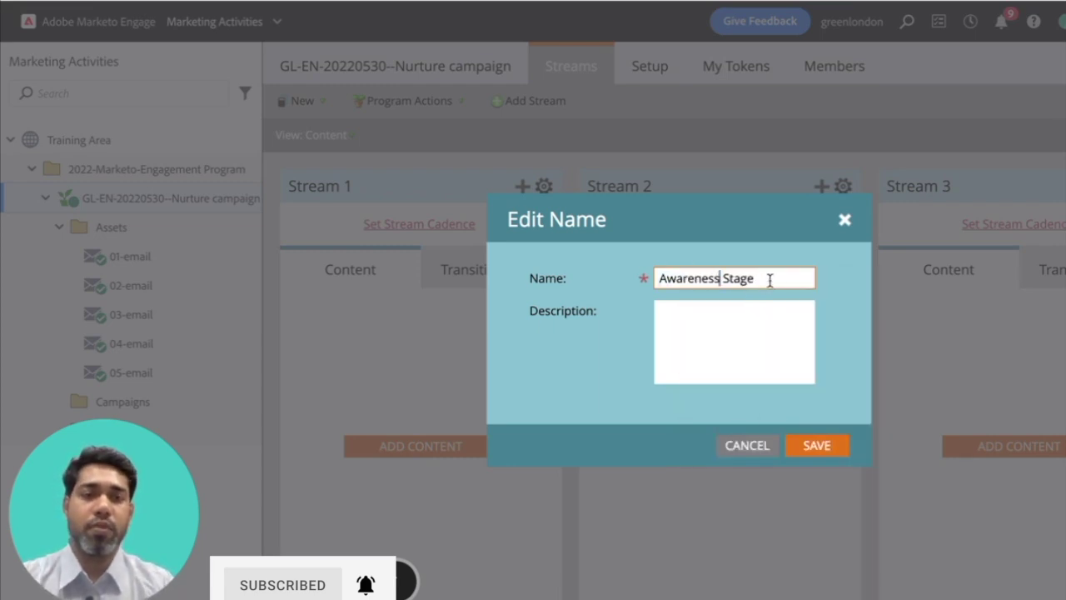
pyautogui.click(818, 445)
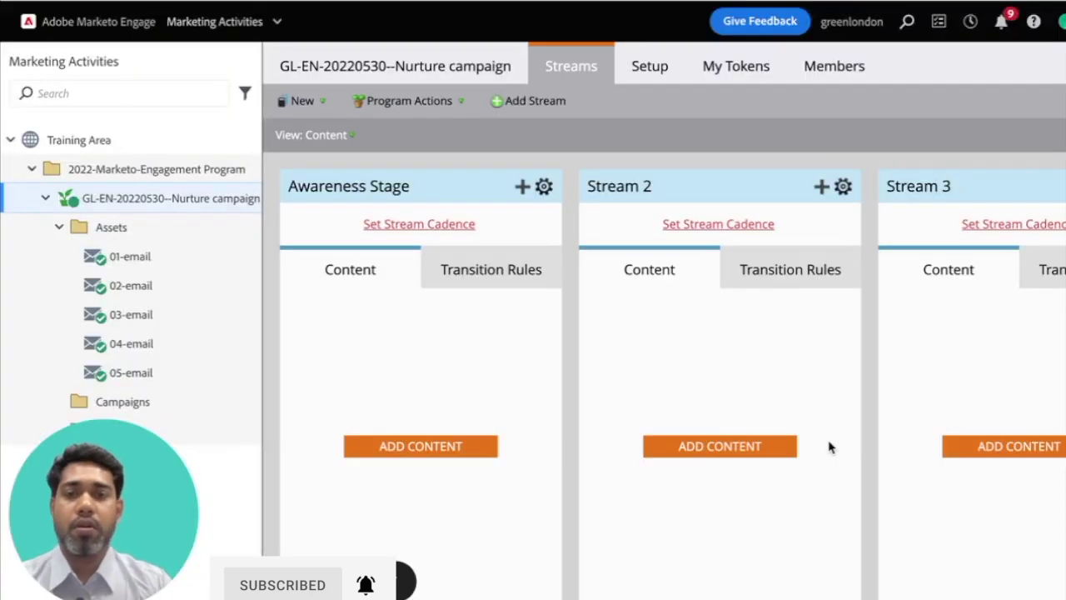
# - Rename Stream 2 as Consideration stage and save the name
pyautogui.click(843, 186)
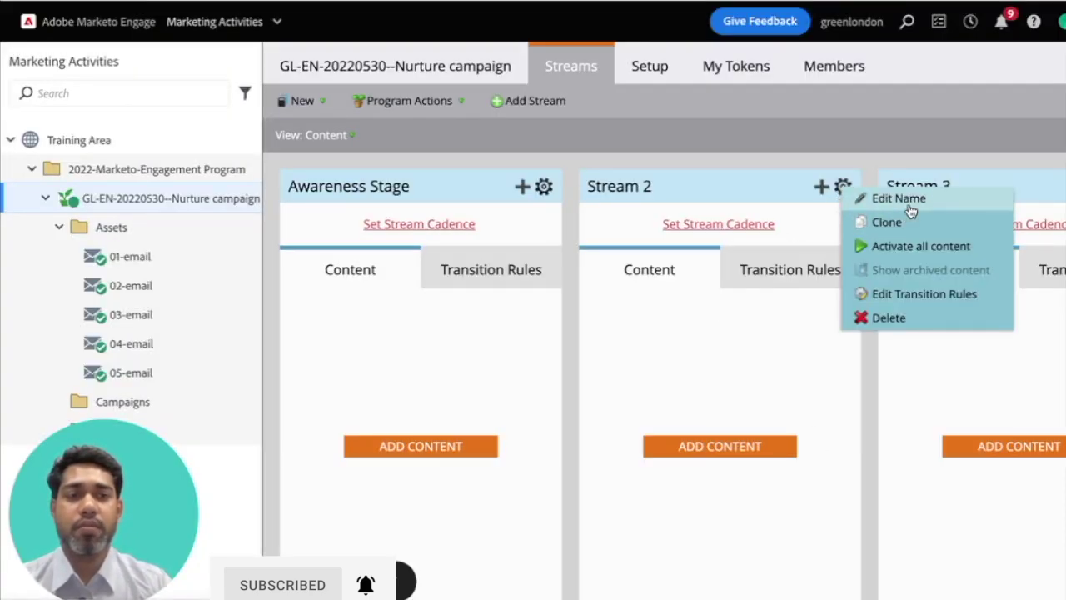
pyautogui.click(913, 198)
pyautogui.moveTo(736, 278); pyautogui.dragTo(559, 280)
pyautogui.write('C')
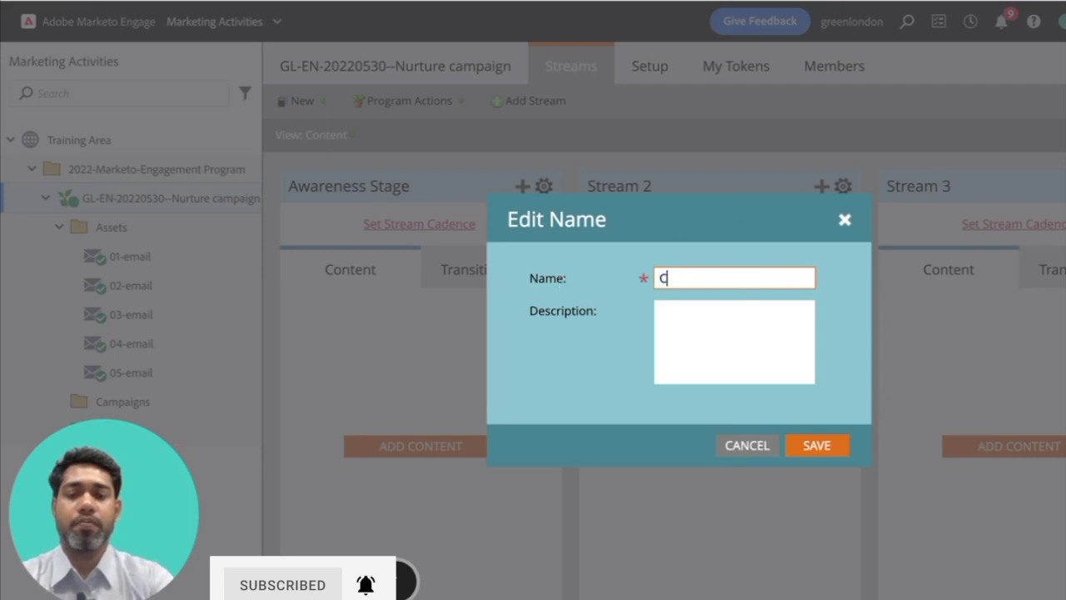
pyautogui.write('onsideration stage')
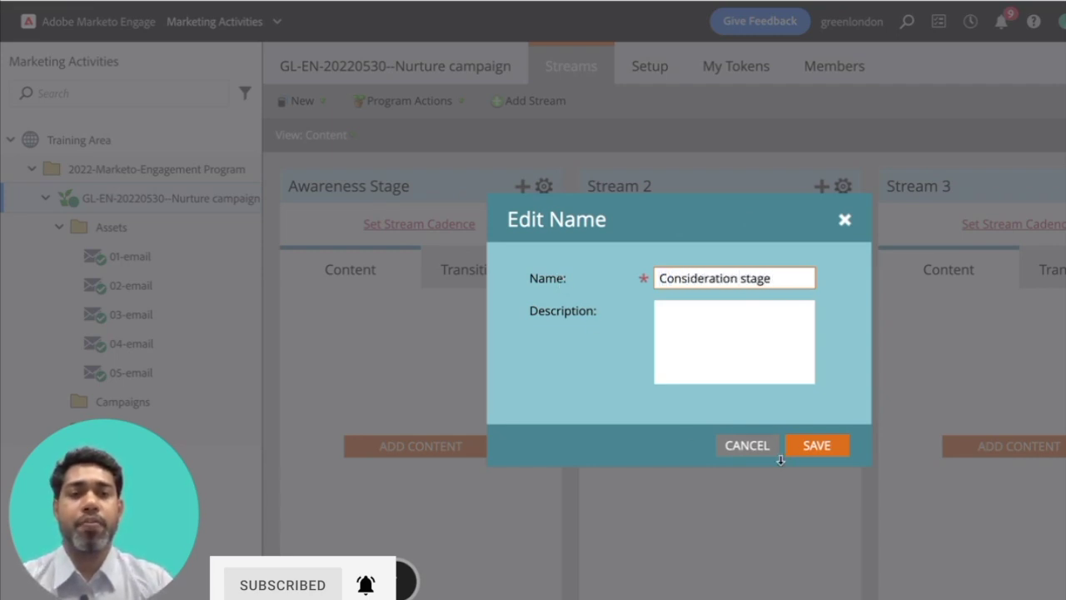
pyautogui.click(819, 446)
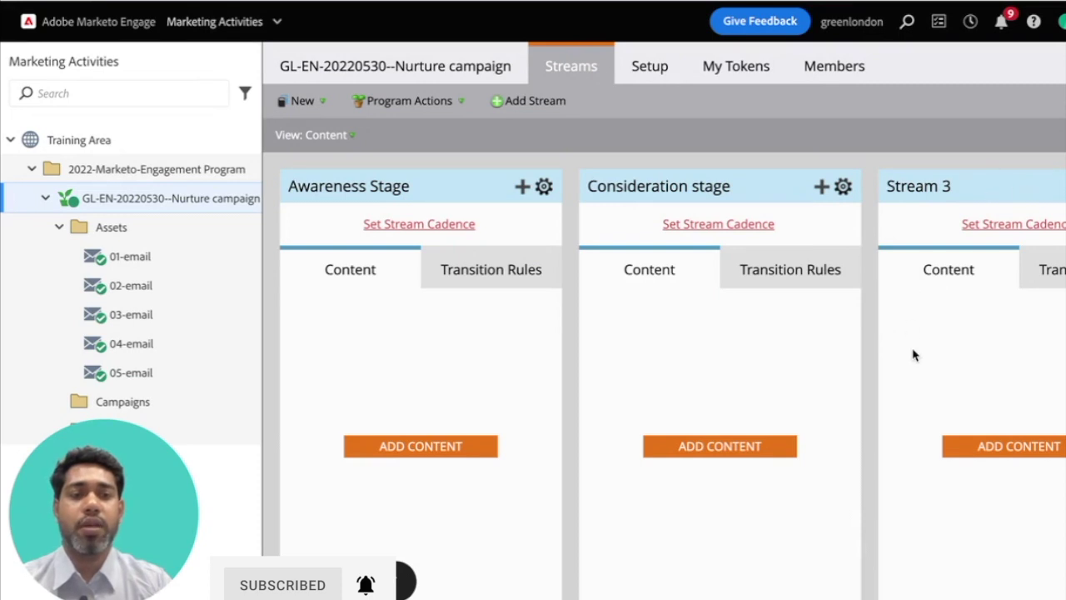
# - Rename Stream 3 as Decision Stage and save the name
pyautogui.hscroll(2, 663, 385)
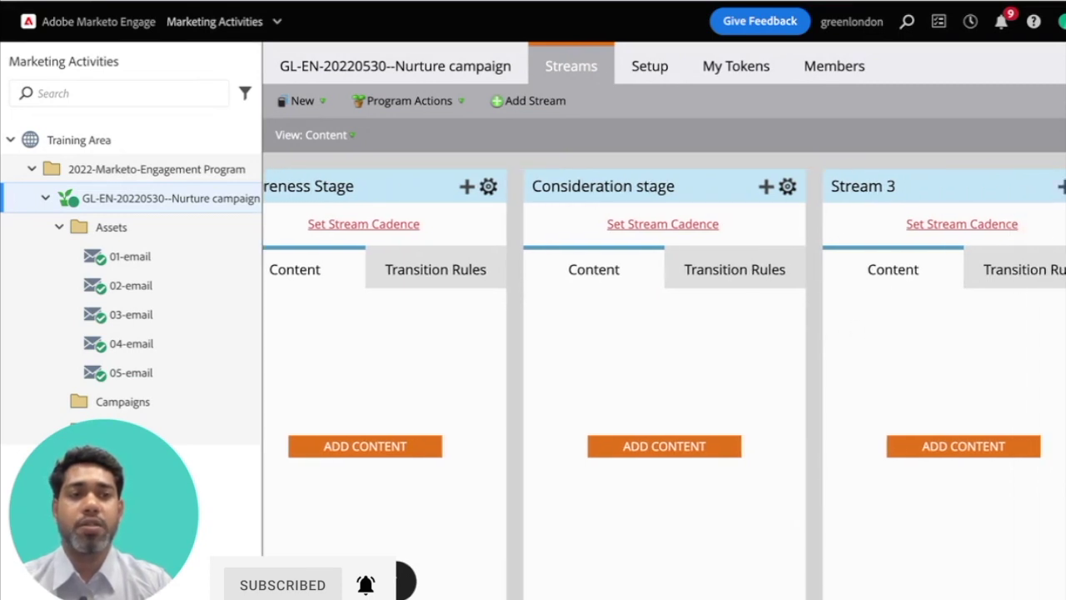
pyautogui.click(1062, 185)
pyautogui.click(1010, 206)
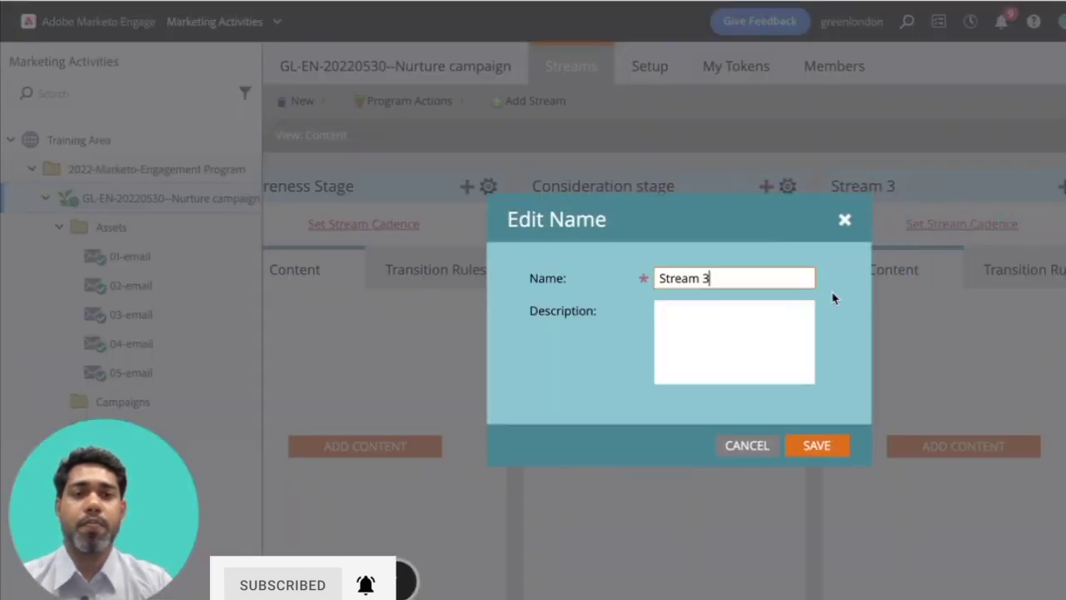
pyautogui.hotkey('ctrl', 'a')
pyautogui.press('BackSpace')
pyautogui.write('De')
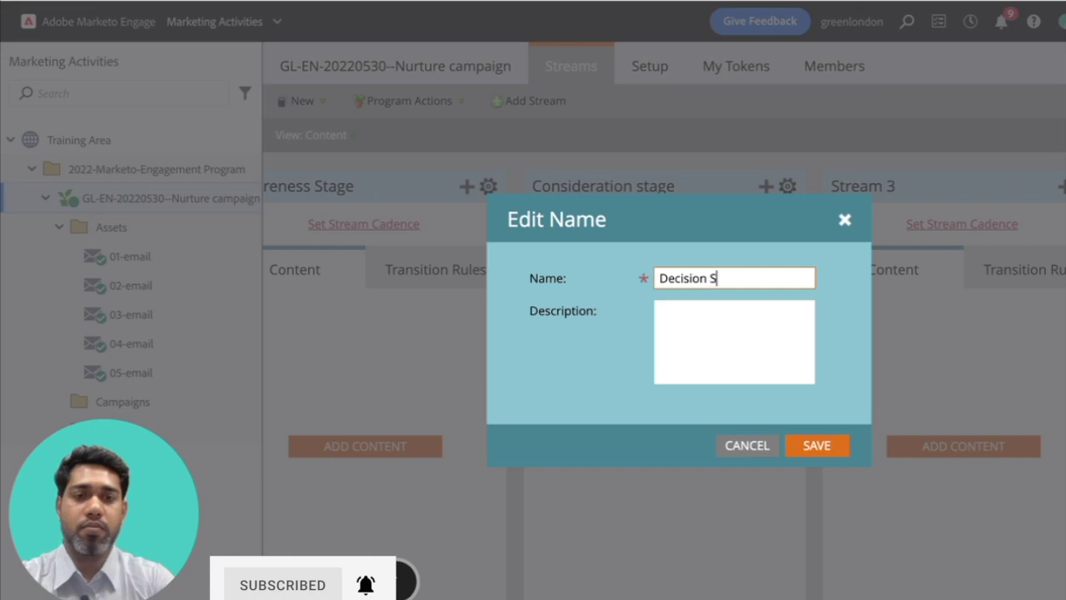
pyautogui.click(816, 445)
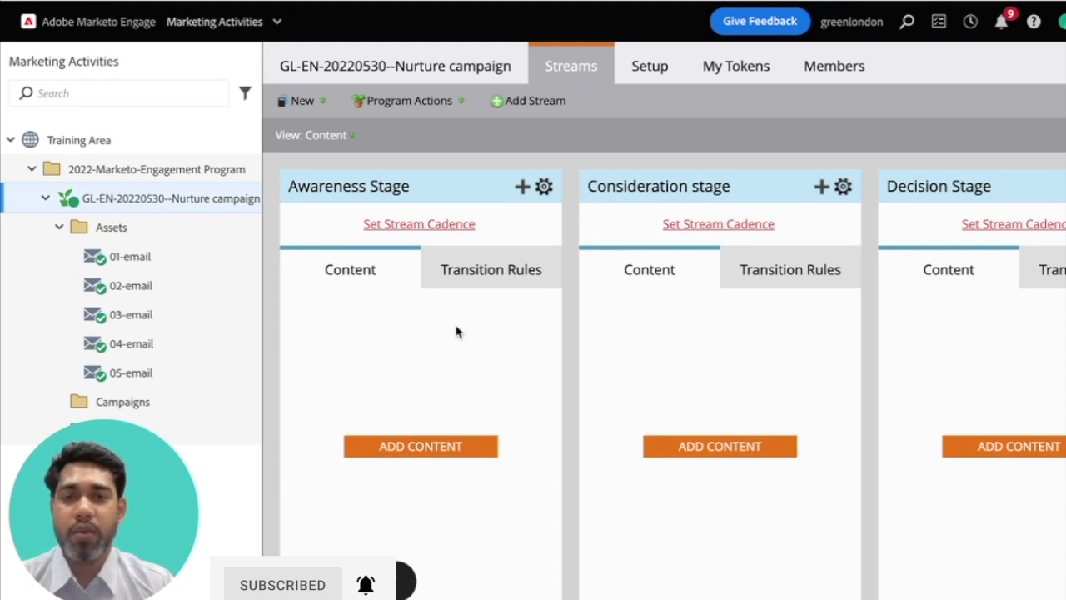
pyautogui.click(178, 256)
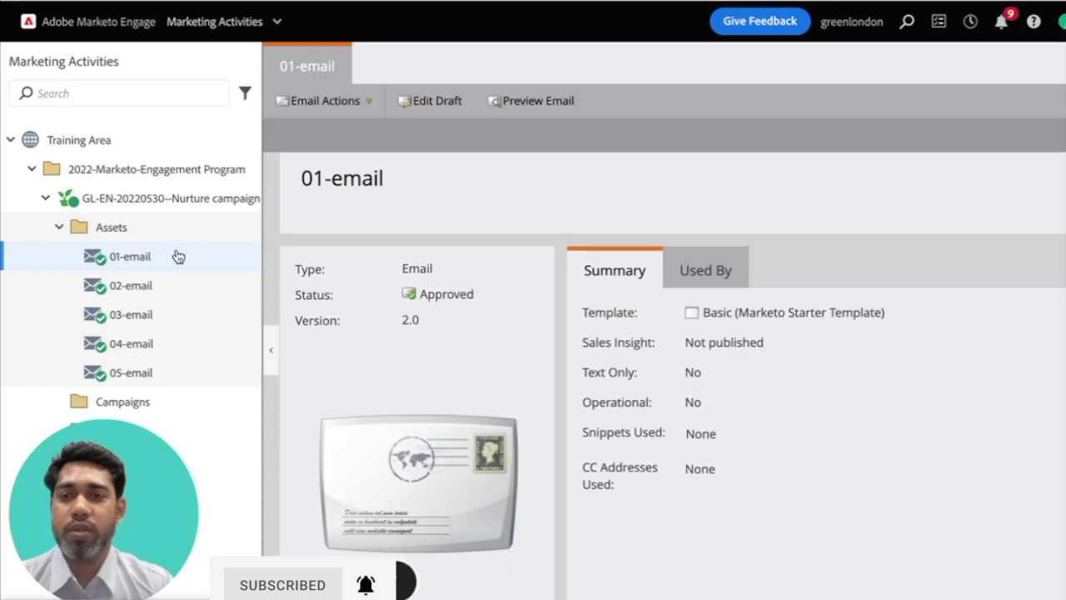
pyautogui.click(158, 200)
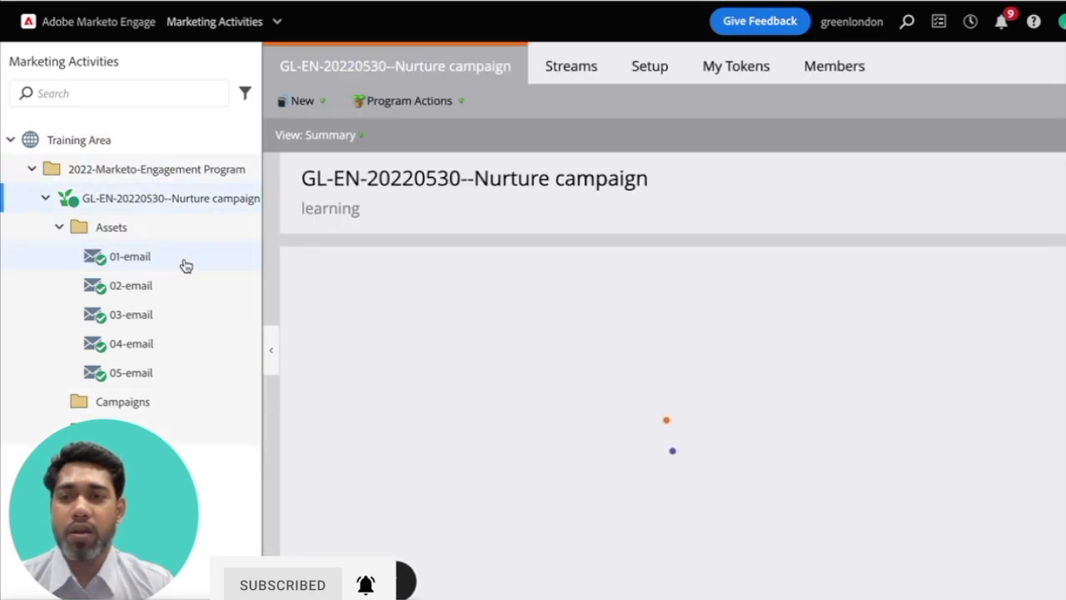
pyautogui.click(575, 71)
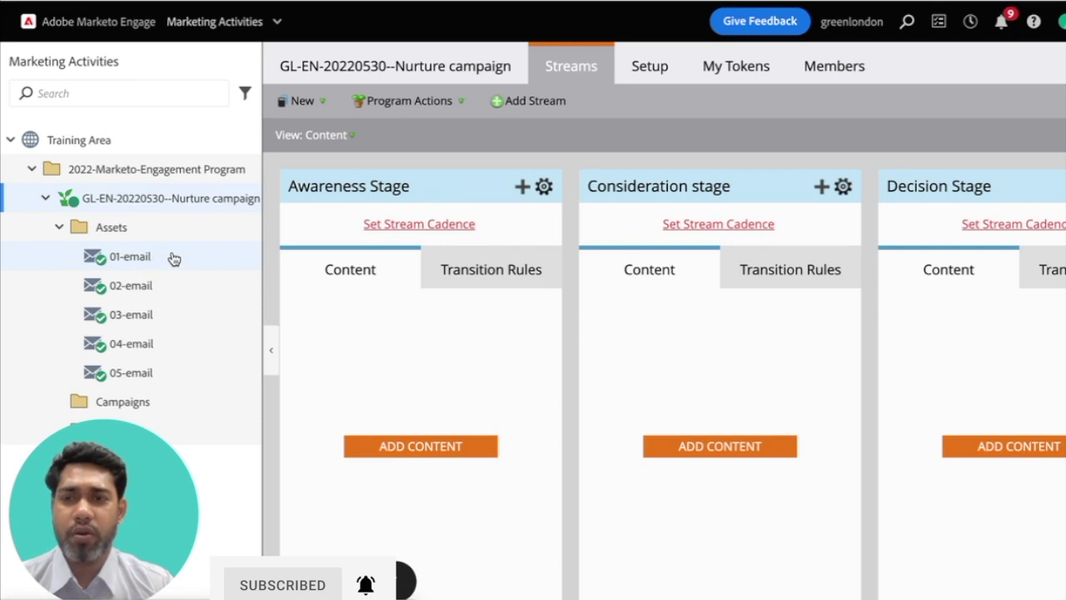
# - Try to add 01-email to the Awareness Stage stream directly from the email asset in the Assets folder
pyautogui.rightClick(173, 259)
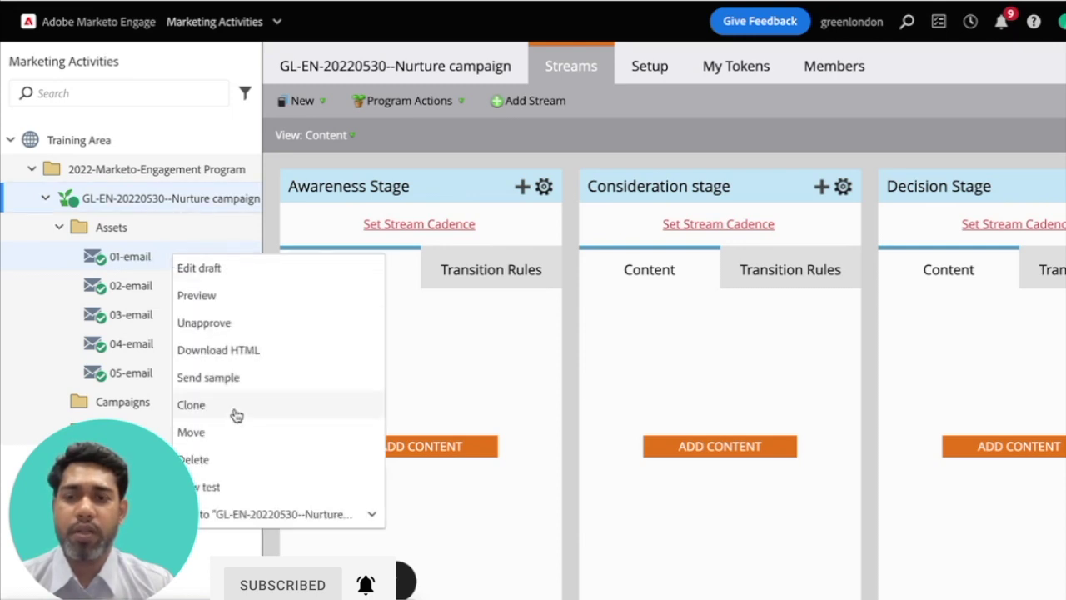
pyautogui.moveTo(284, 516)
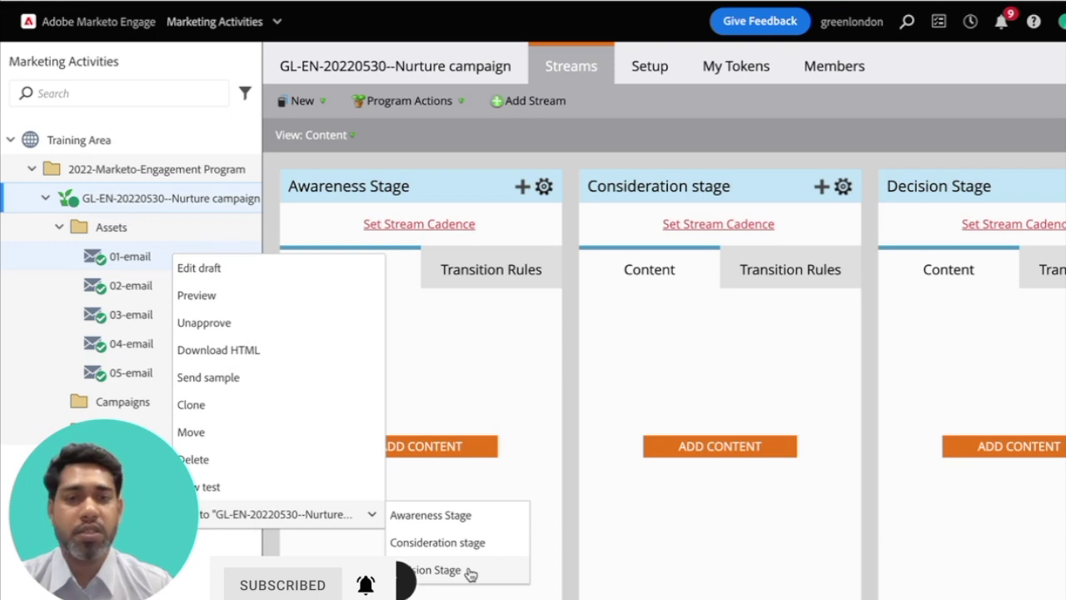
pyautogui.click(472, 519)
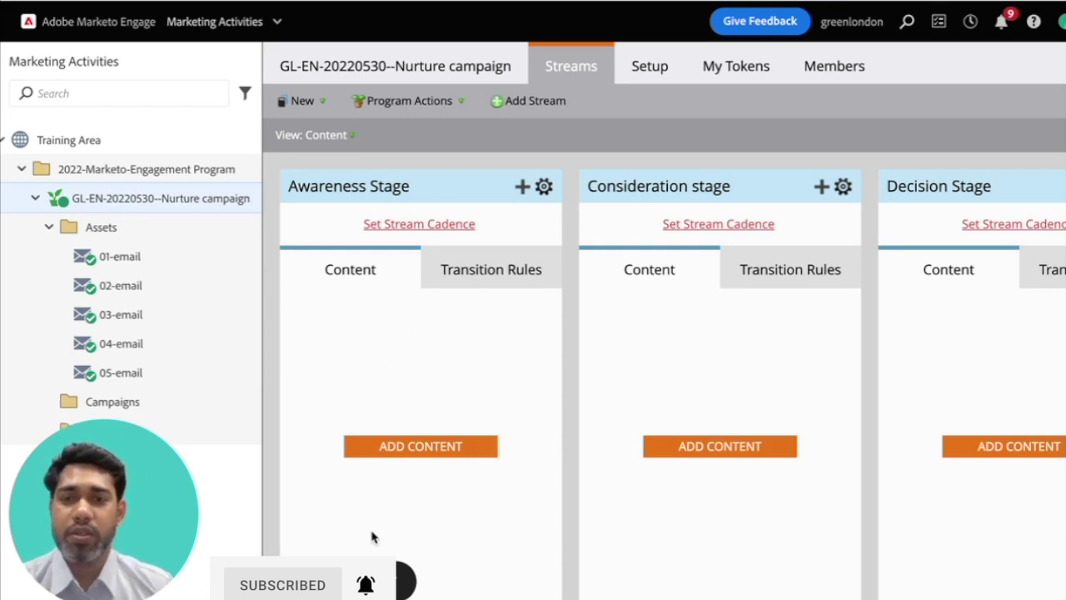
# - Add 01-email to the Awareness Stage stream as content of type Email
pyautogui.click(437, 450)
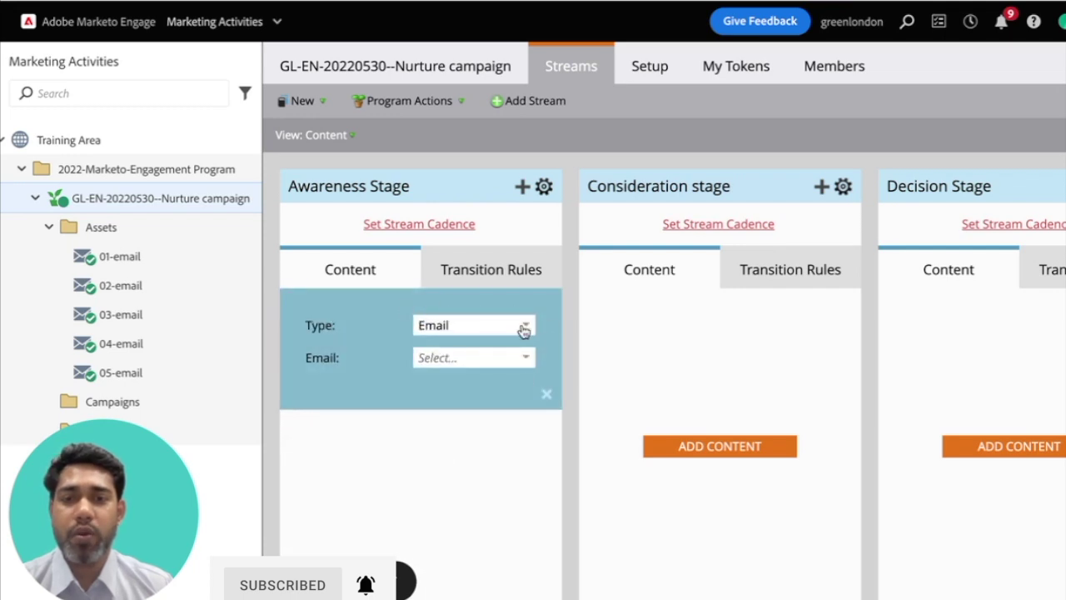
pyautogui.click(525, 325)
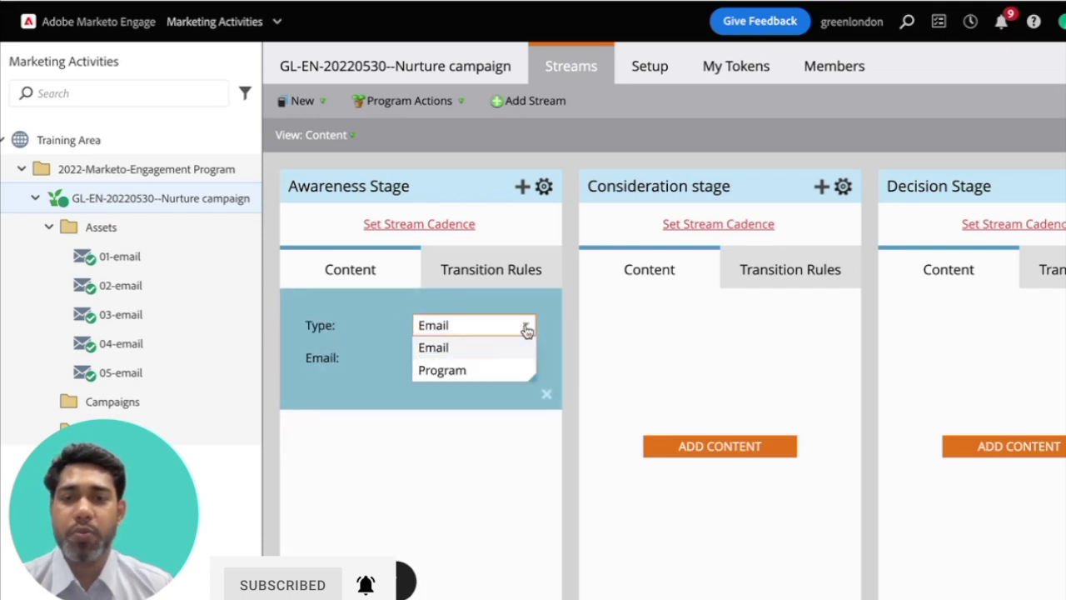
pyautogui.click(473, 350)
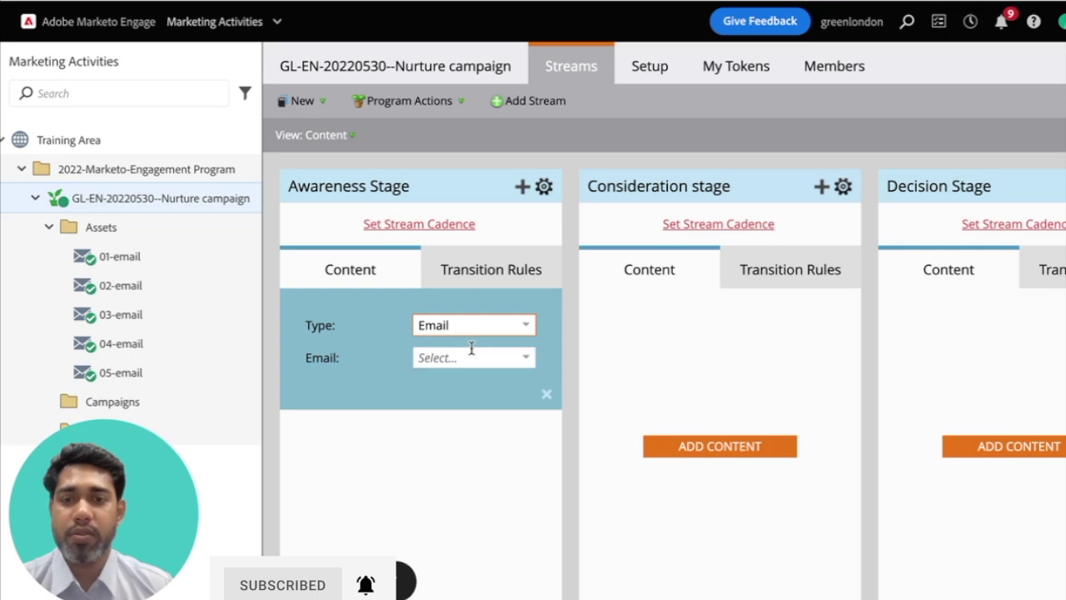
pyautogui.click(525, 357)
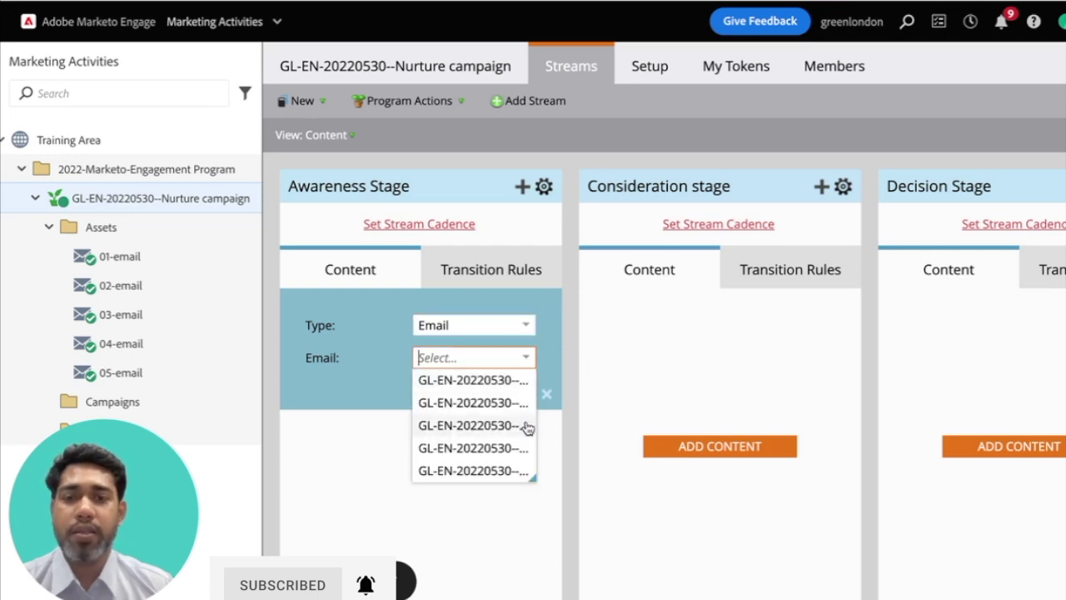
pyautogui.moveTo(534, 481); pyautogui.dragTo(897, 549)
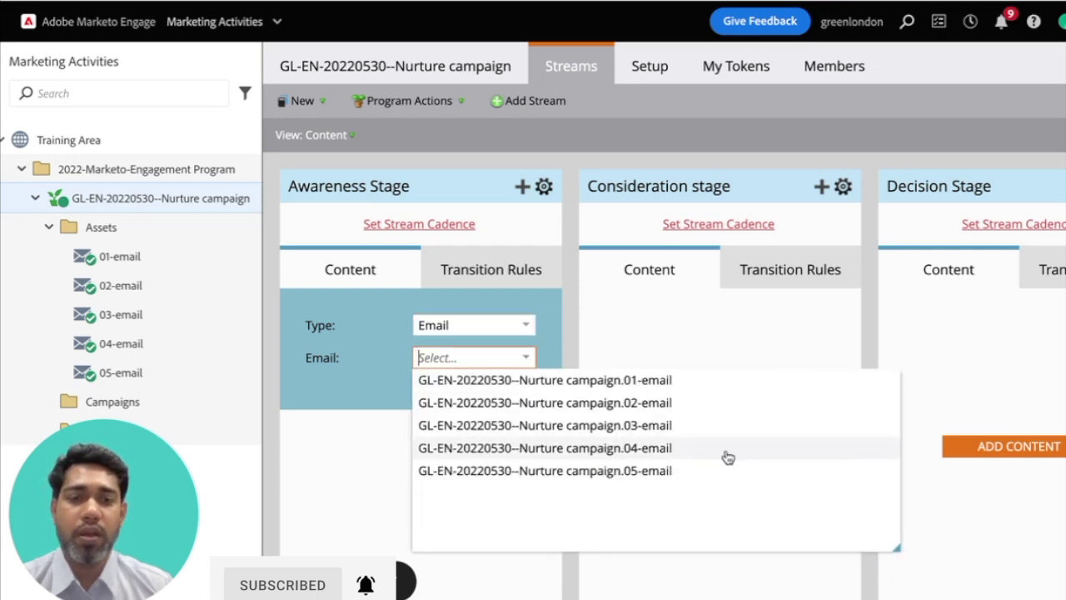
pyautogui.click(690, 383)
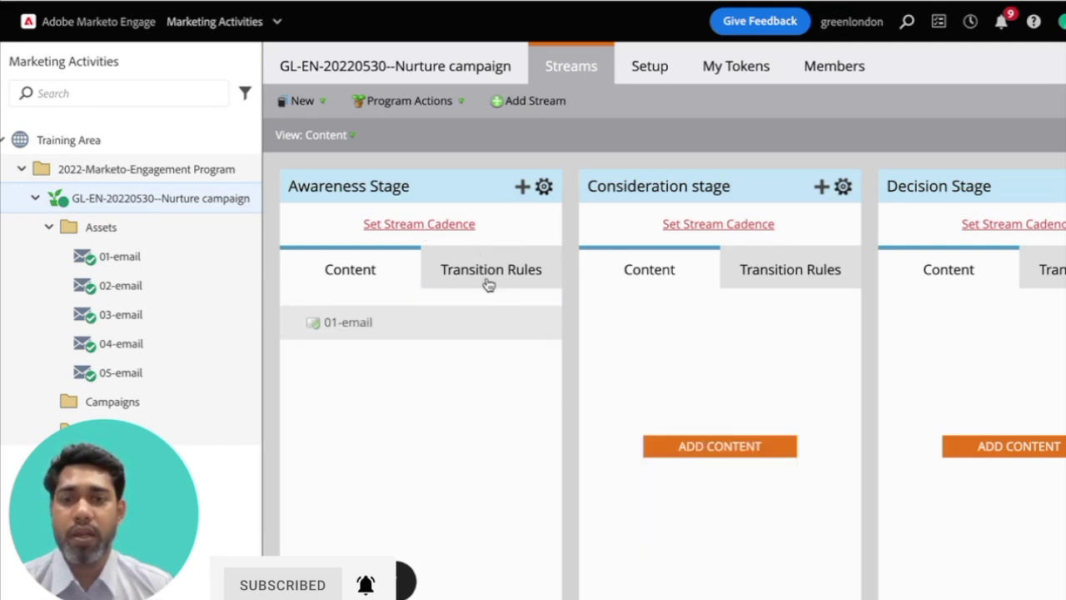
# - Add 02-email to the Awareness Stage stream and reorder the content so 01-email comes first
pyautogui.click(520, 190)
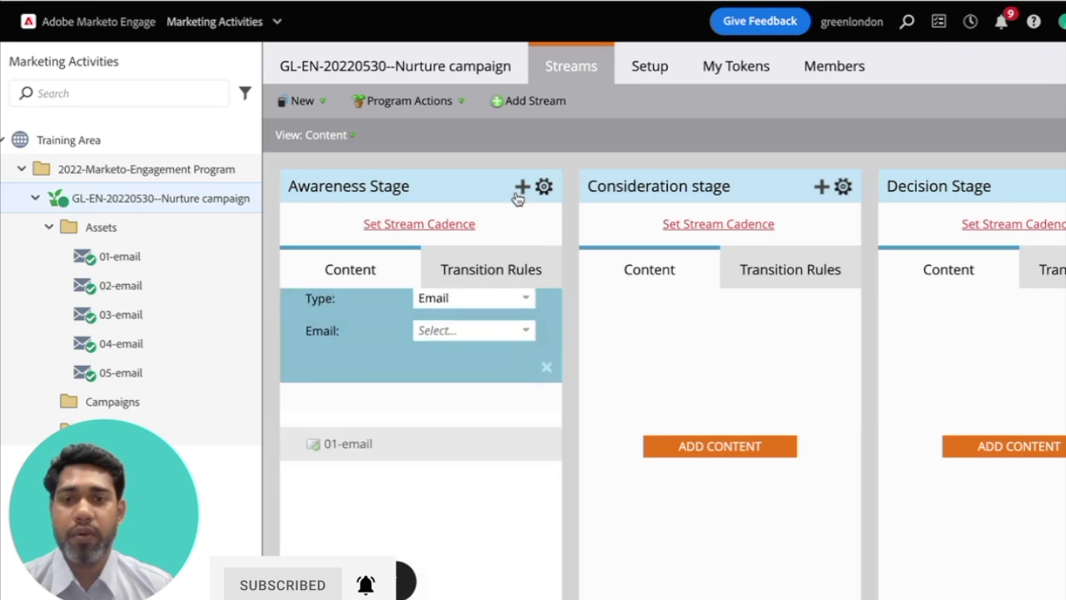
pyautogui.click(525, 357)
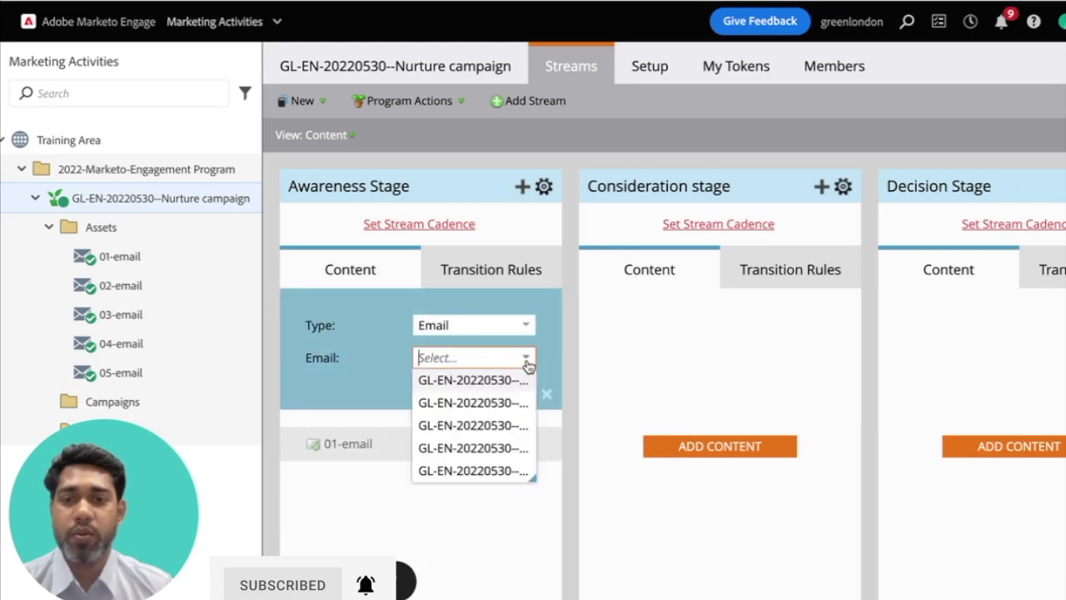
pyautogui.click(507, 412)
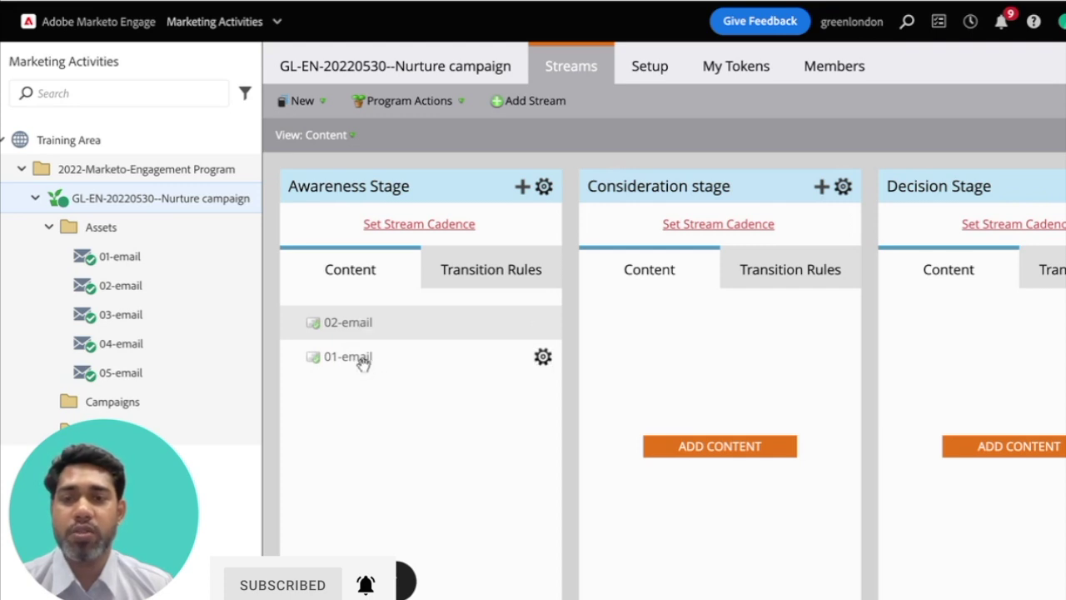
pyautogui.moveTo(372, 367); pyautogui.dragTo(378, 322)
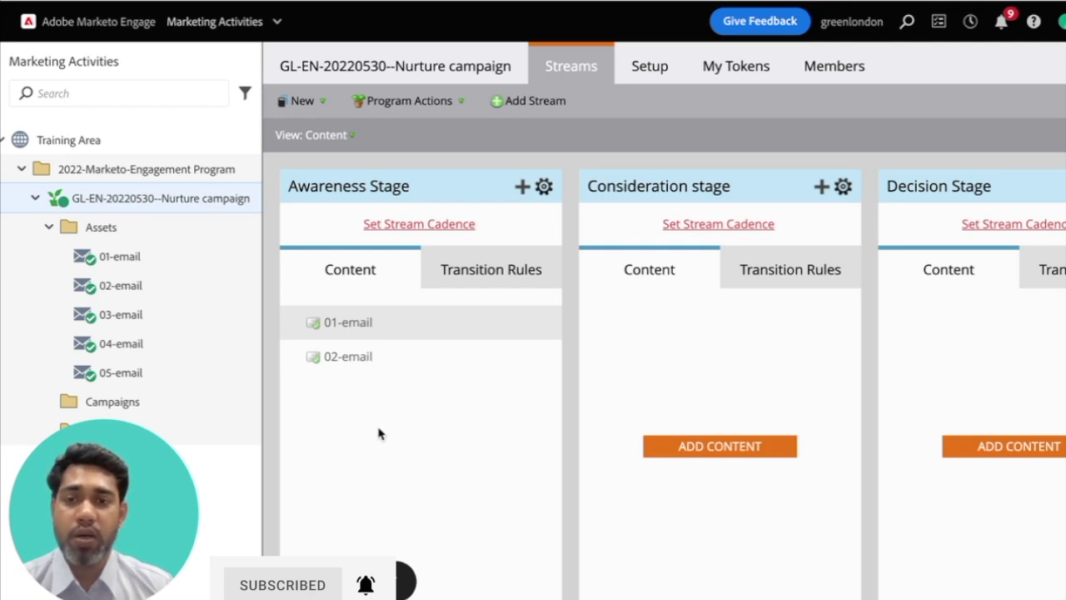
pyautogui.moveTo(378, 368)
pyautogui.mouseDown()
pyautogui.moveTo(376, 319)
pyautogui.moveTo(380, 368)
pyautogui.mouseUp()
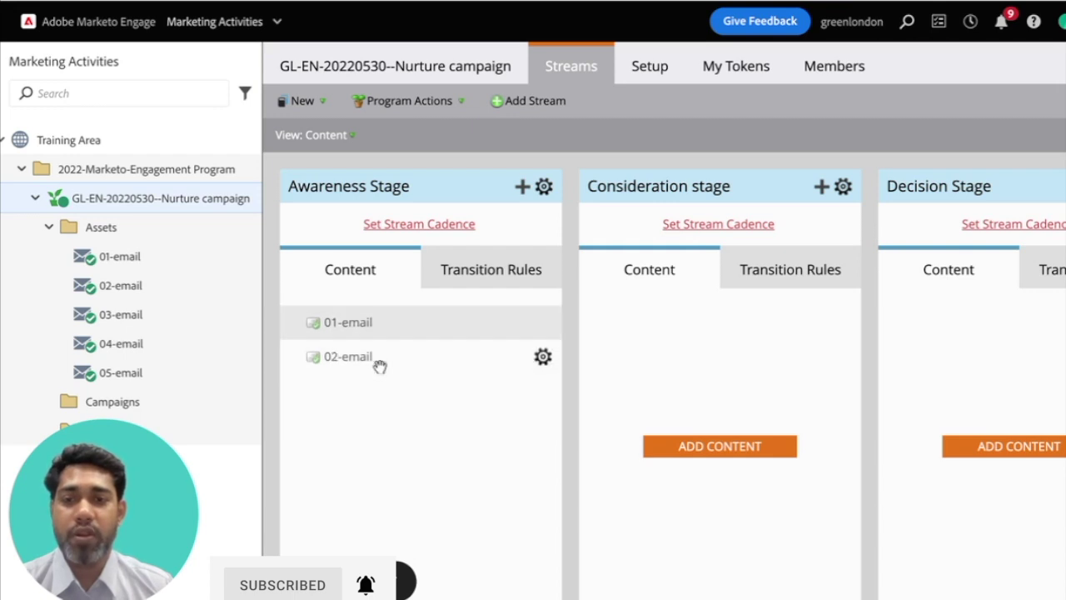
# - Add 03-email and 04-email to the Consideration stage stream, ordered with 03-email first
pyautogui.click(719, 446)
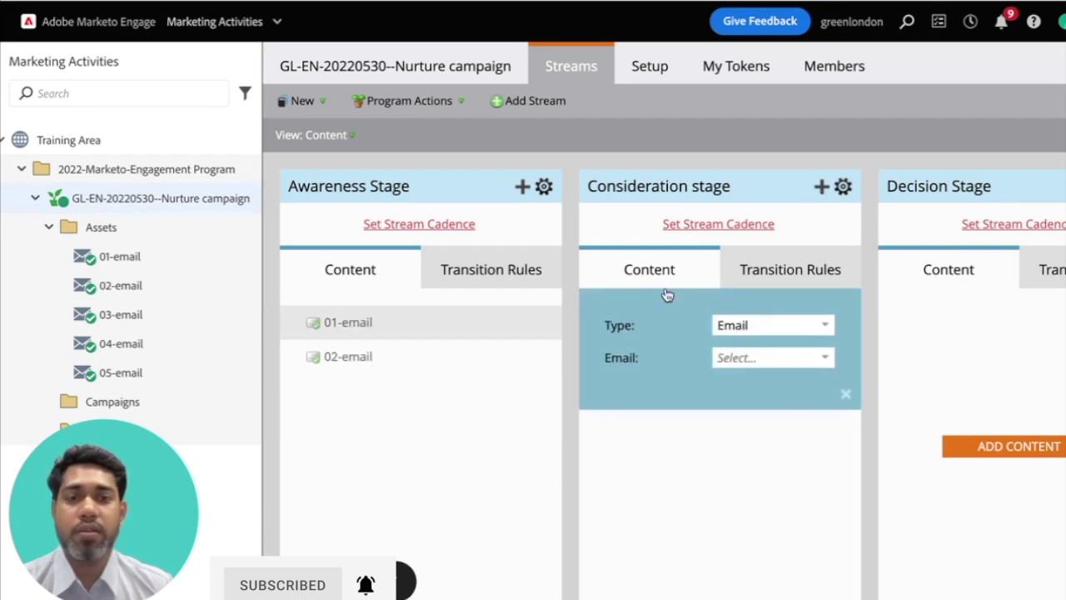
pyautogui.click(824, 357)
pyautogui.click(813, 426)
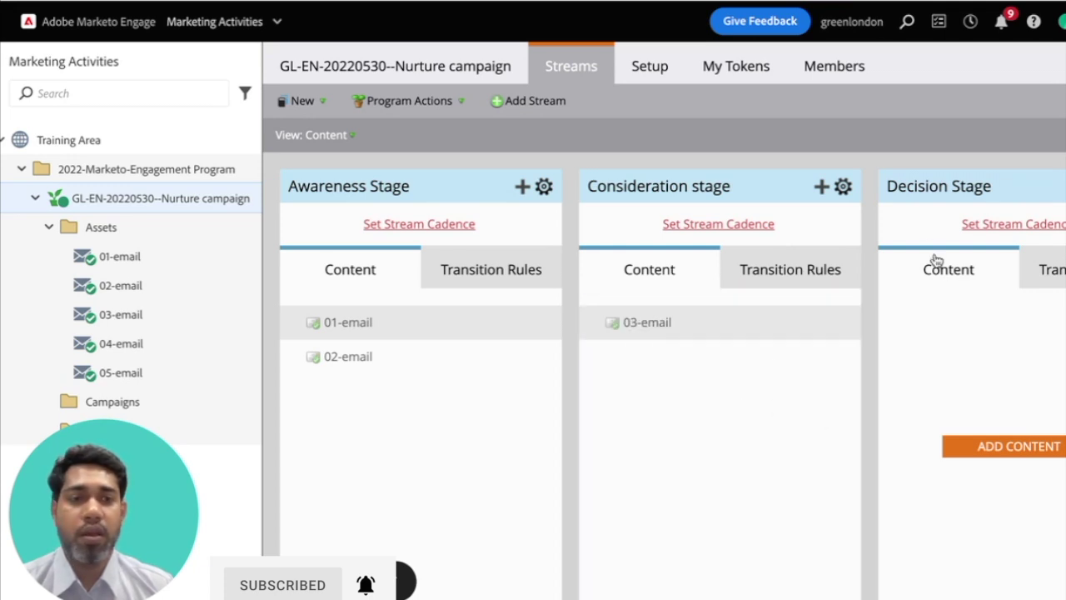
pyautogui.click(820, 187)
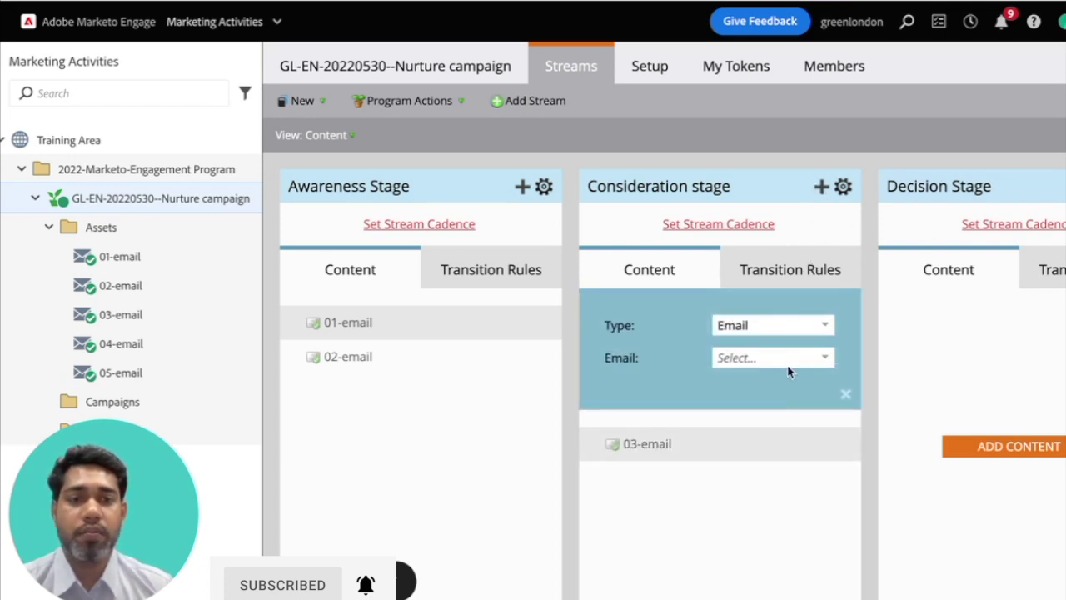
pyautogui.click(829, 364)
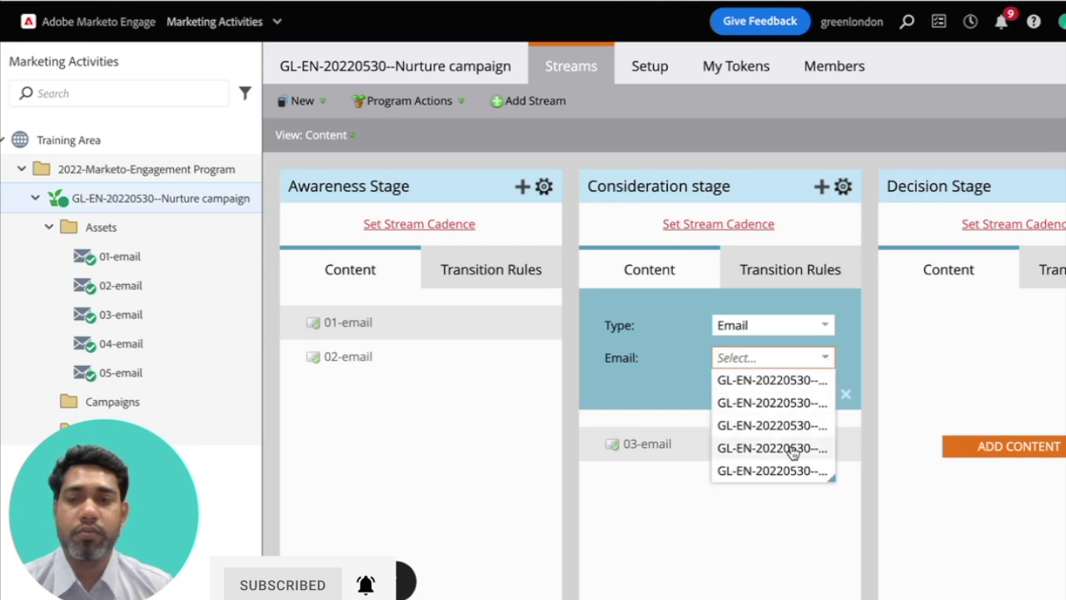
pyautogui.click(795, 445)
pyautogui.moveTo(671, 358); pyautogui.dragTo(671, 319)
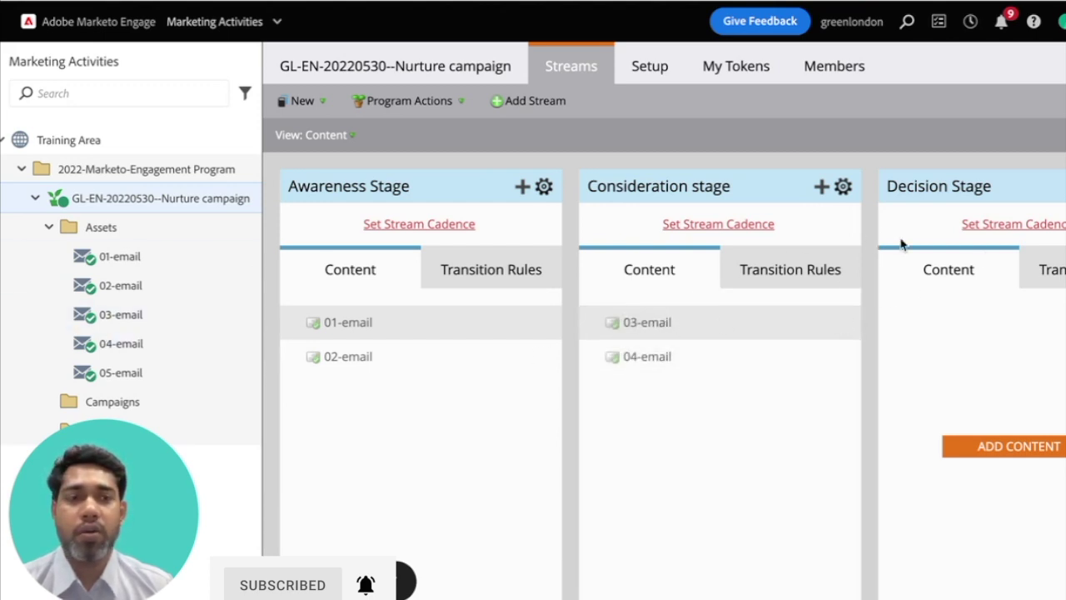
# - Add 05-email as email content to the Decision Stage stream
pyautogui.hscroll(2, 664, 383)
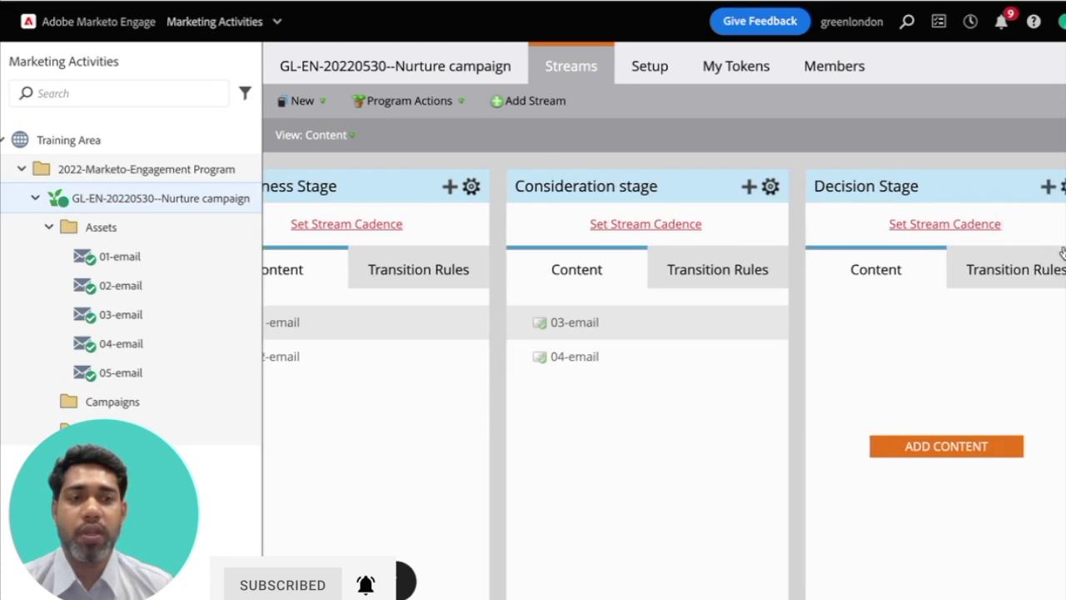
pyautogui.click(1048, 188)
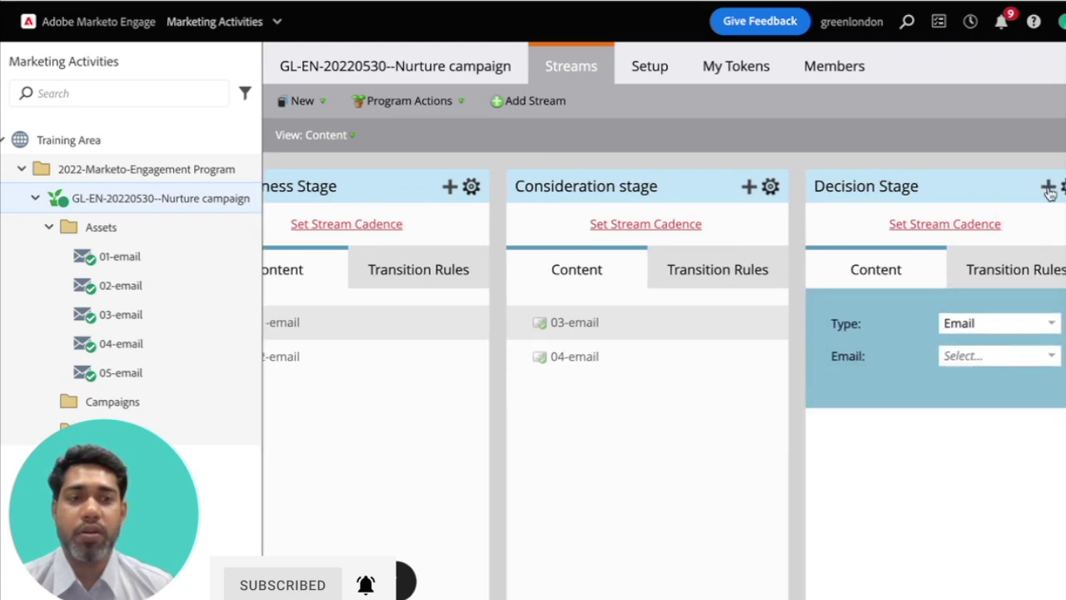
pyautogui.click(1051, 357)
pyautogui.click(1025, 472)
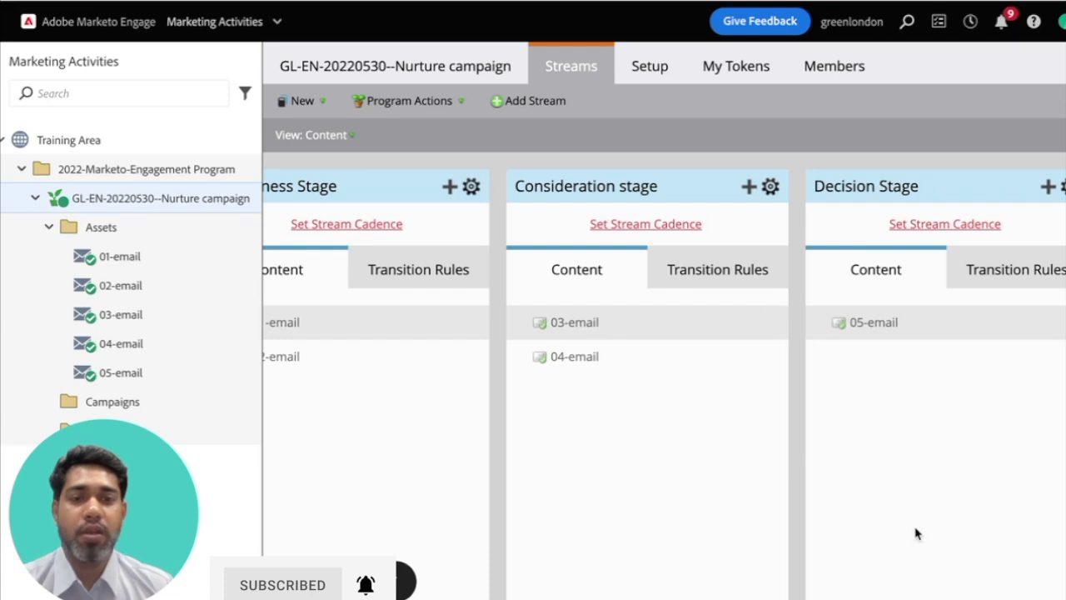
# - Activate 01-email and 02-email in the Awareness Stage stream
pyautogui.hscroll(-2, 664, 383)
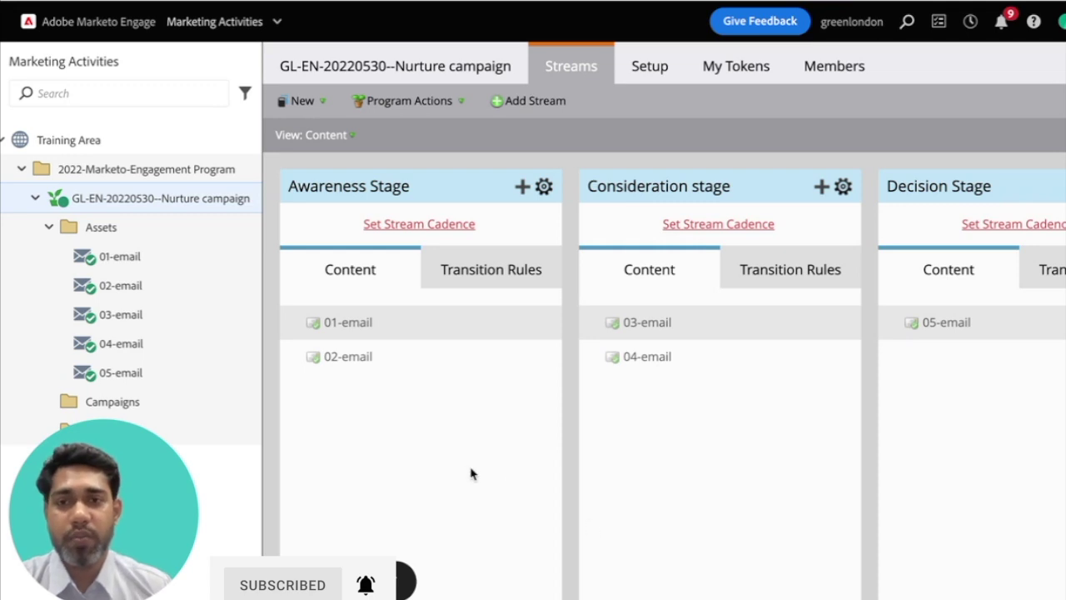
pyautogui.click(543, 325)
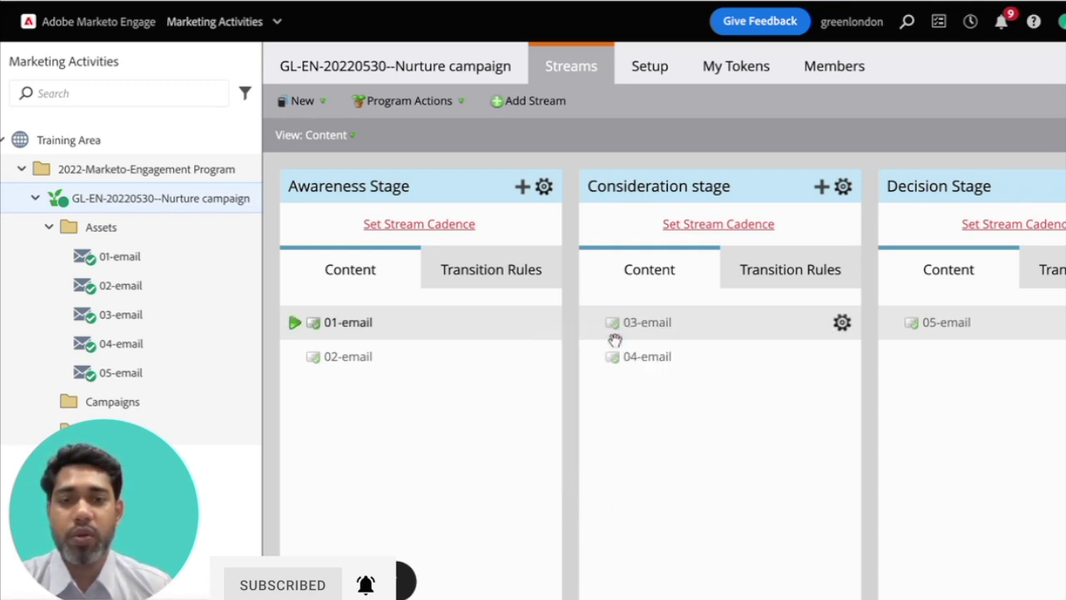
pyautogui.click(542, 356)
pyautogui.click(563, 369)
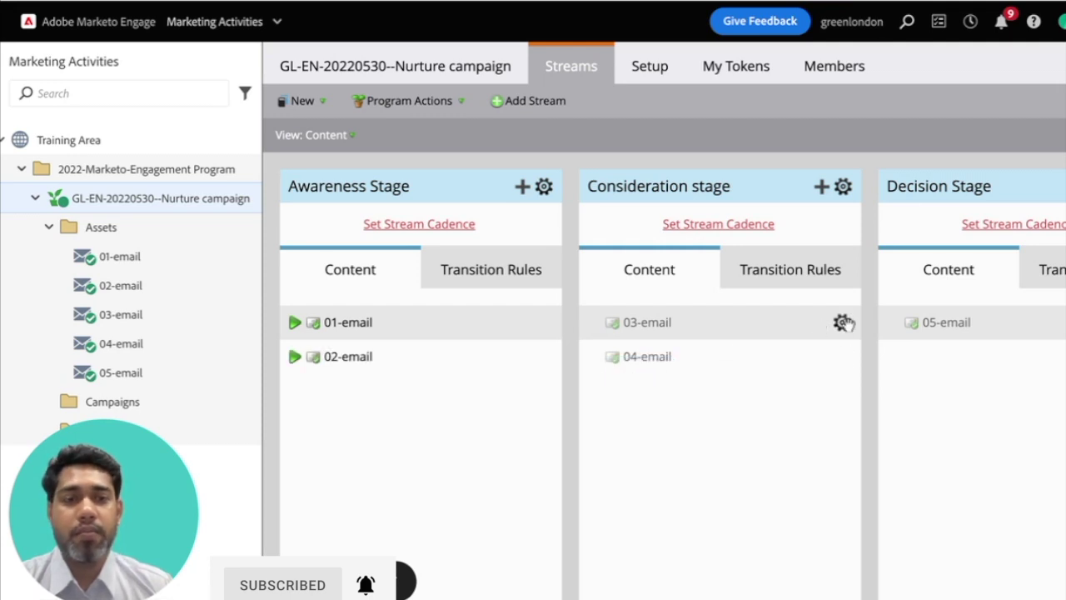
# - Activate 03-email and 04-email in the Consideration stage stream
pyautogui.click(842, 323)
pyautogui.click(891, 337)
pyautogui.click(840, 355)
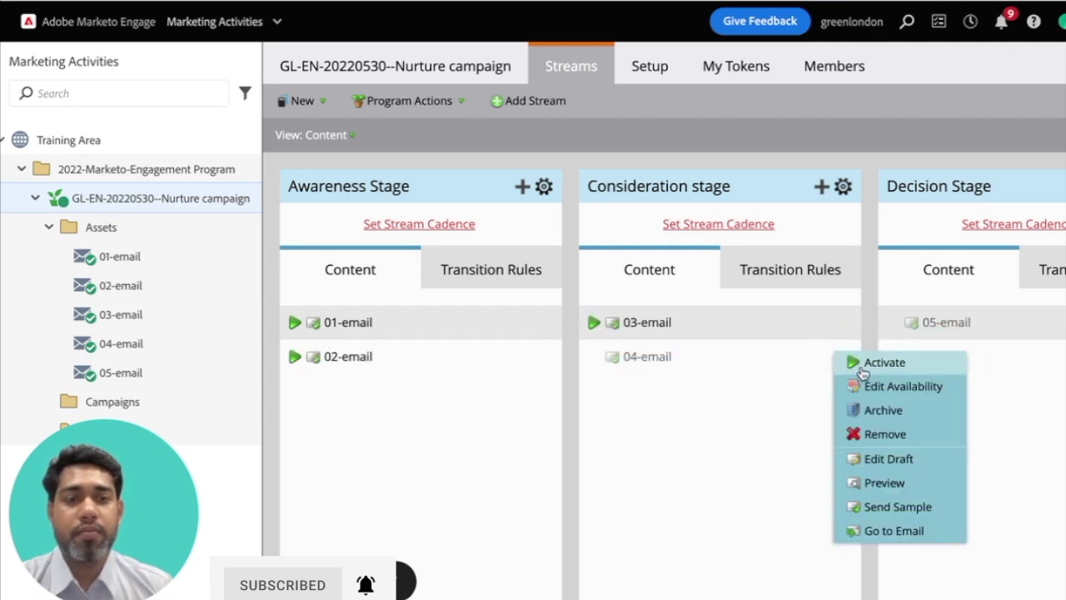
pyautogui.click(866, 363)
# - Activate 05-email in the Decision Stage stream
pyautogui.hscroll(3, 916, 375)
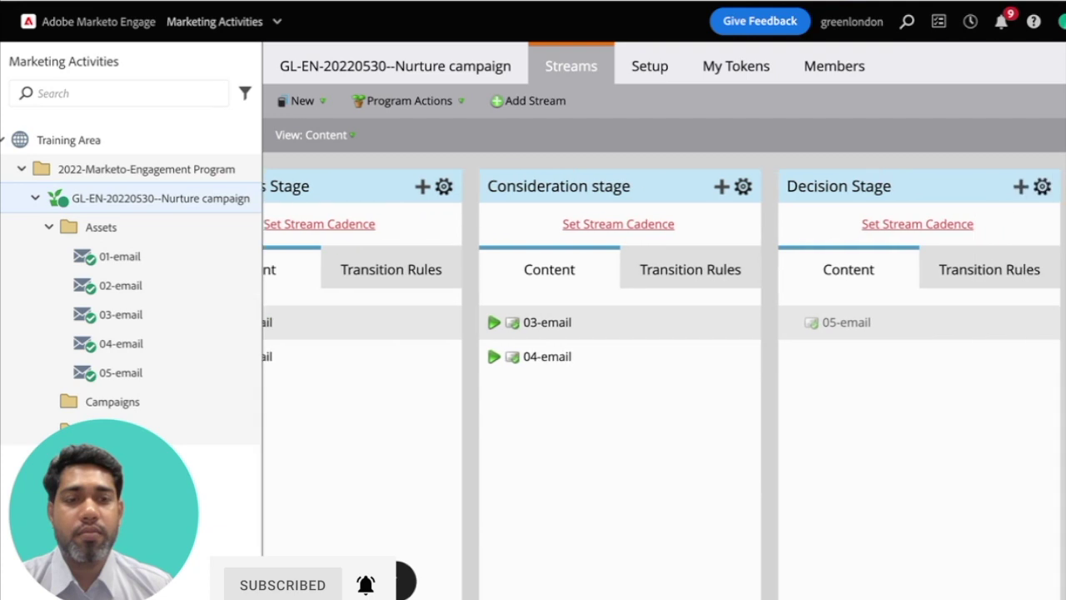
pyautogui.click(1041, 321)
pyautogui.click(1045, 347)
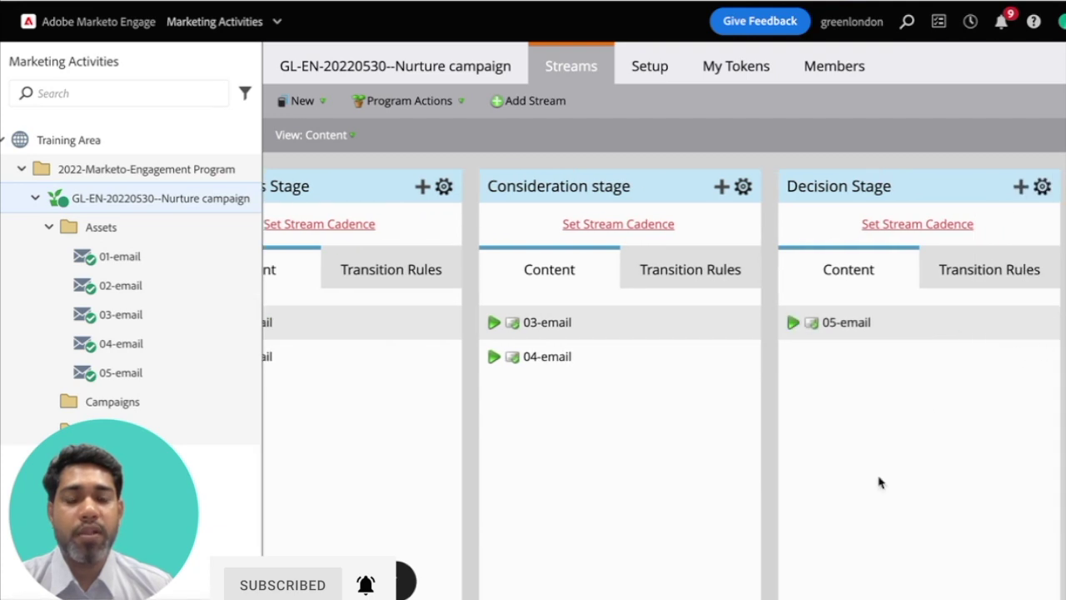
# - Set the availability of 02-email in the Awareness Stage stream from 06/28/2022 through 06/30/2022 and save it
pyautogui.hscroll(-3, 903, 566)
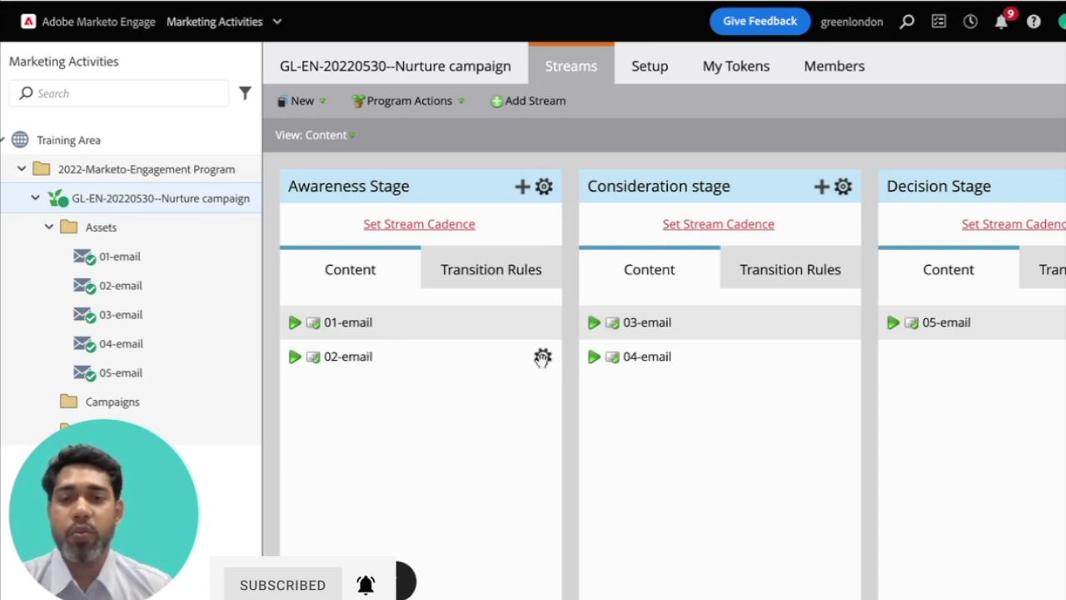
pyautogui.click(542, 358)
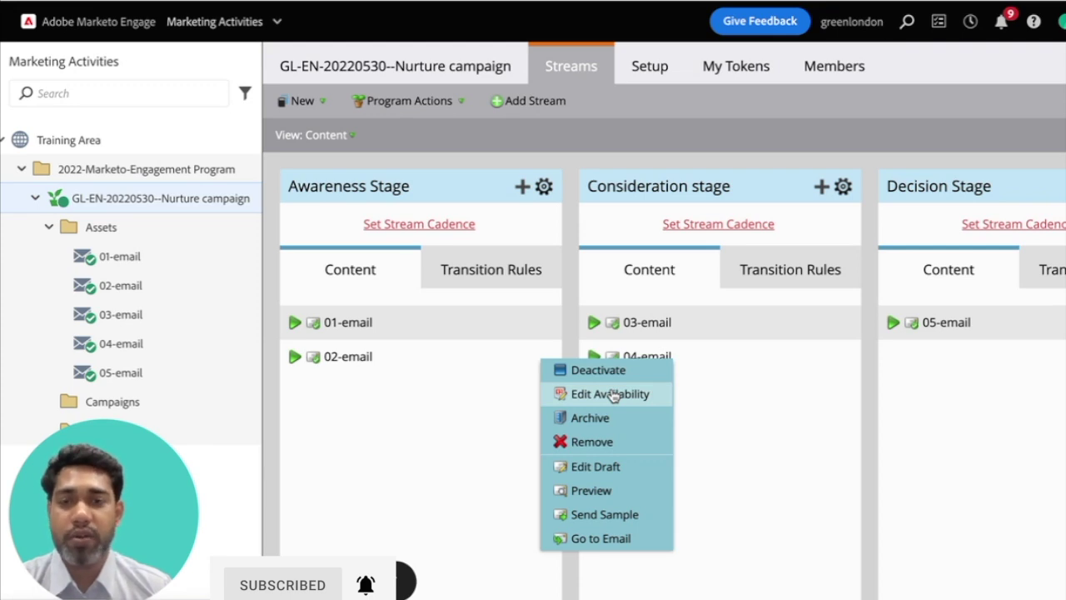
pyautogui.click(612, 395)
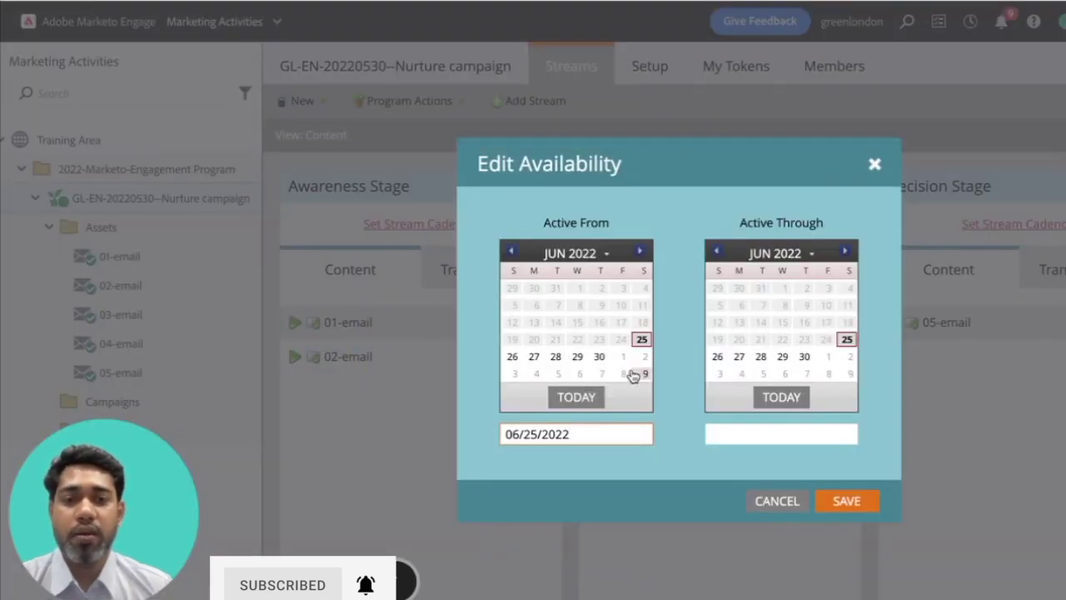
pyautogui.click(533, 358)
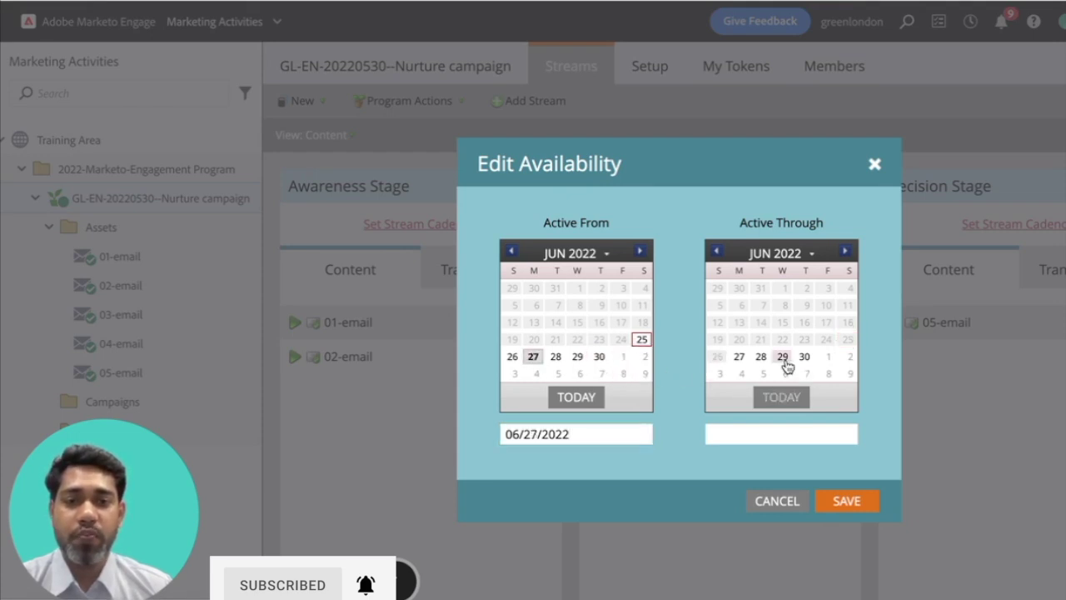
pyautogui.click(555, 358)
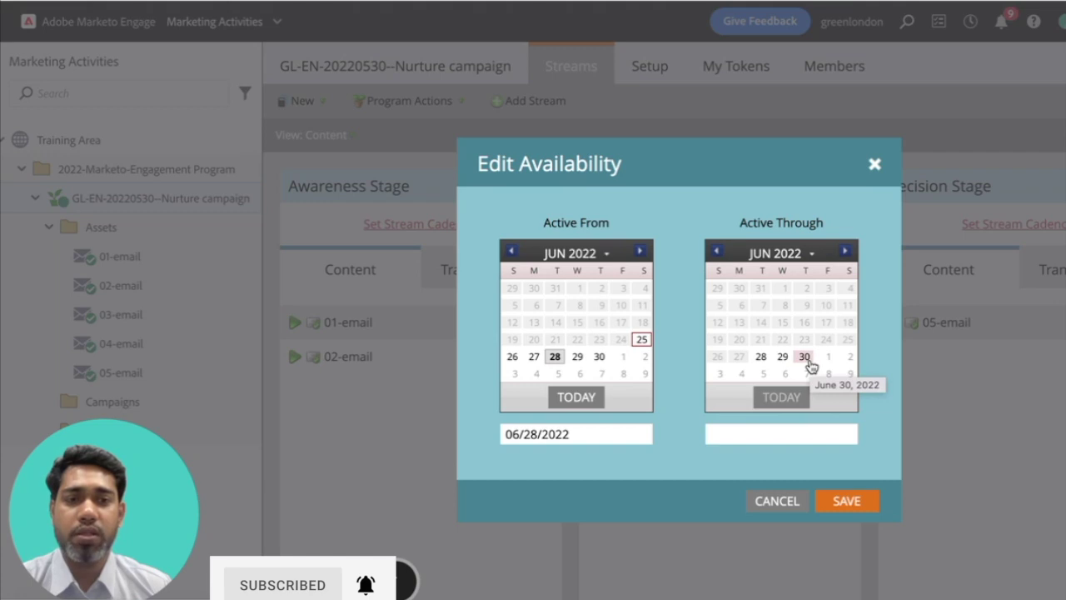
pyautogui.click(806, 360)
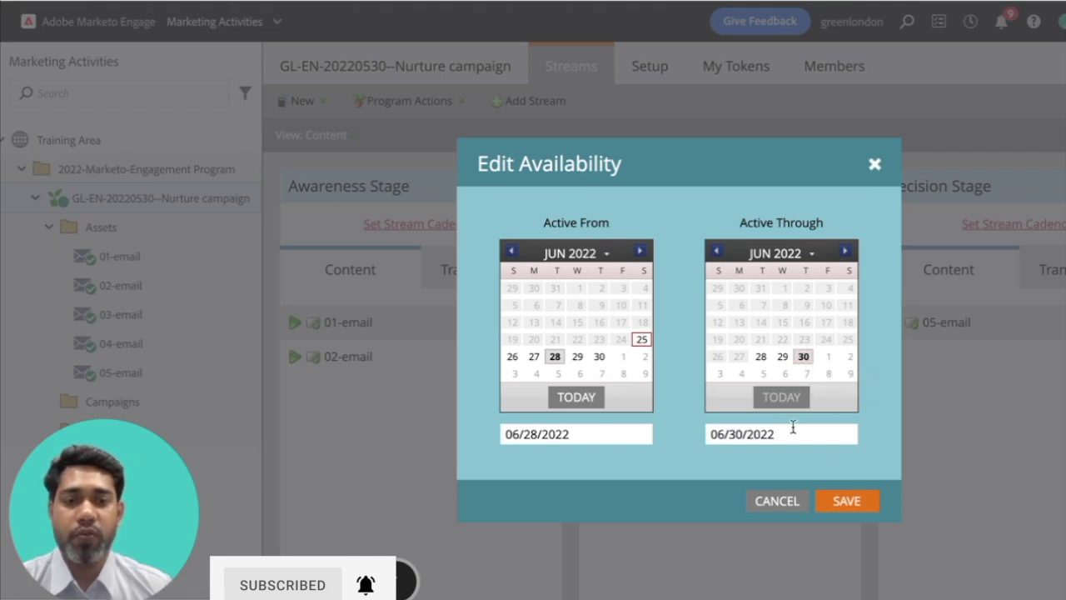
pyautogui.click(867, 504)
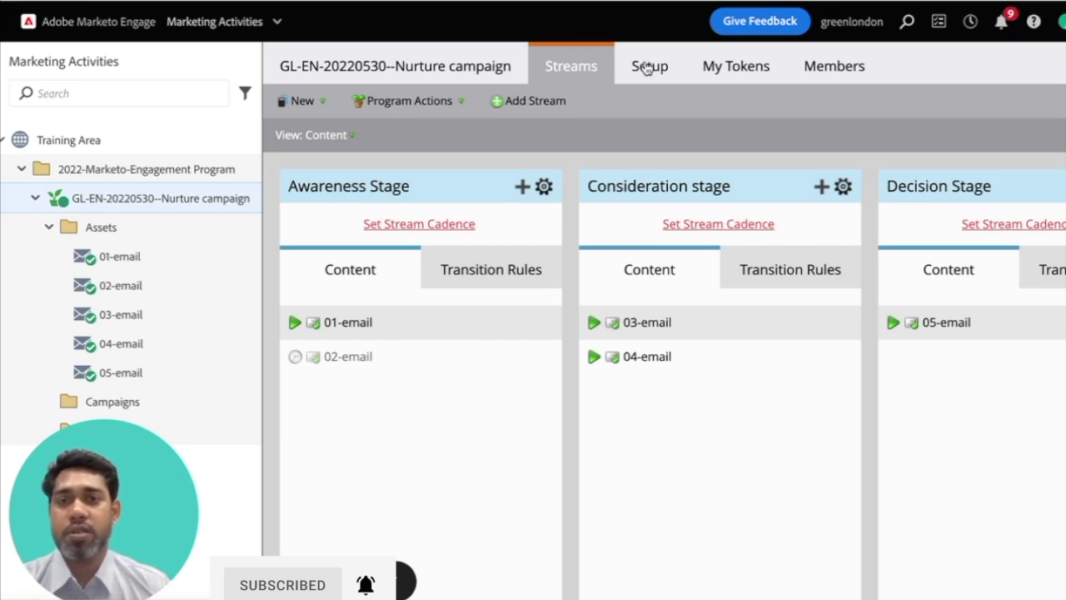
# - Set the nurture campaign's Program Status to Off in its setup and save the setting
pyautogui.click(648, 67)
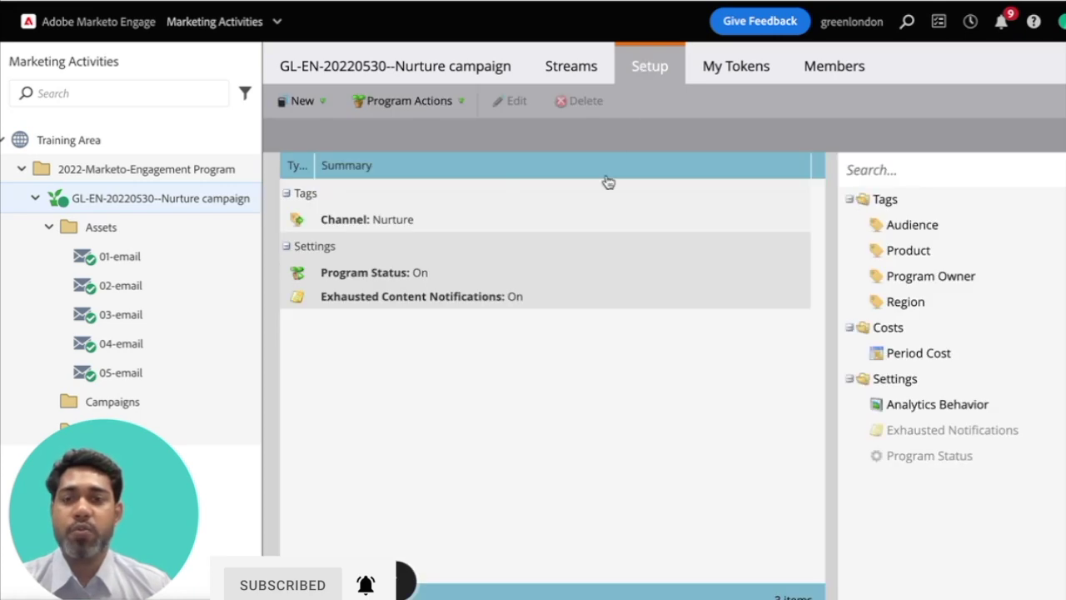
pyautogui.doubleClick(472, 275)
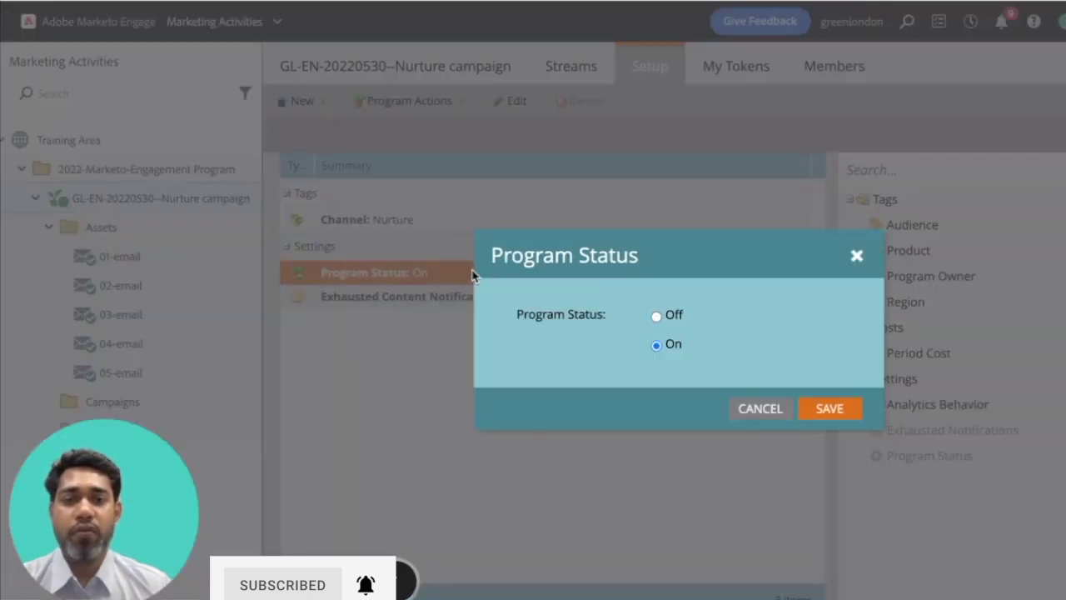
pyautogui.click(657, 317)
pyautogui.click(848, 408)
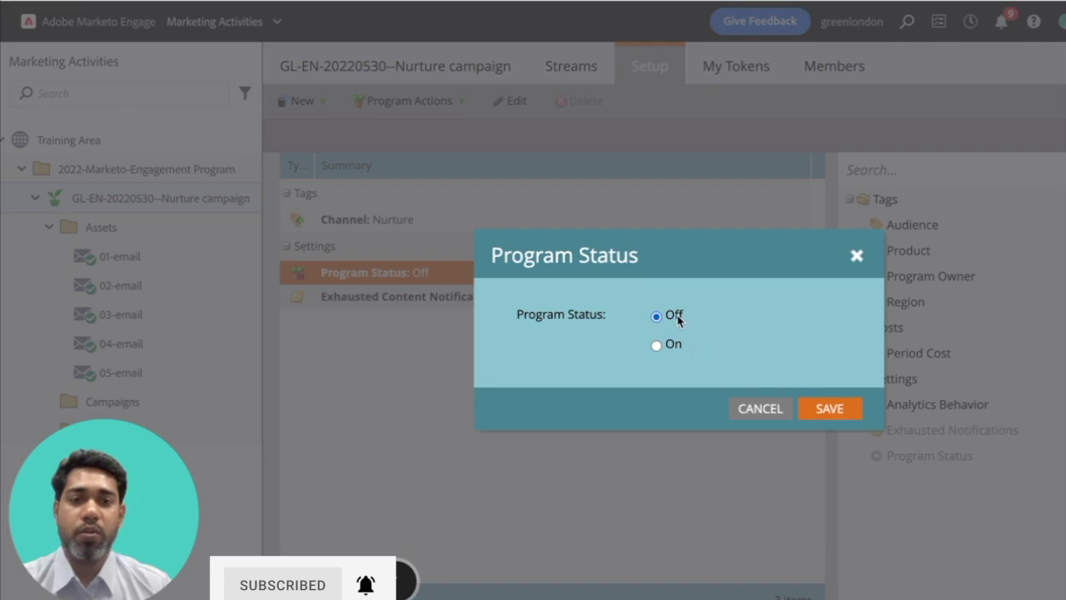
pyautogui.click(759, 409)
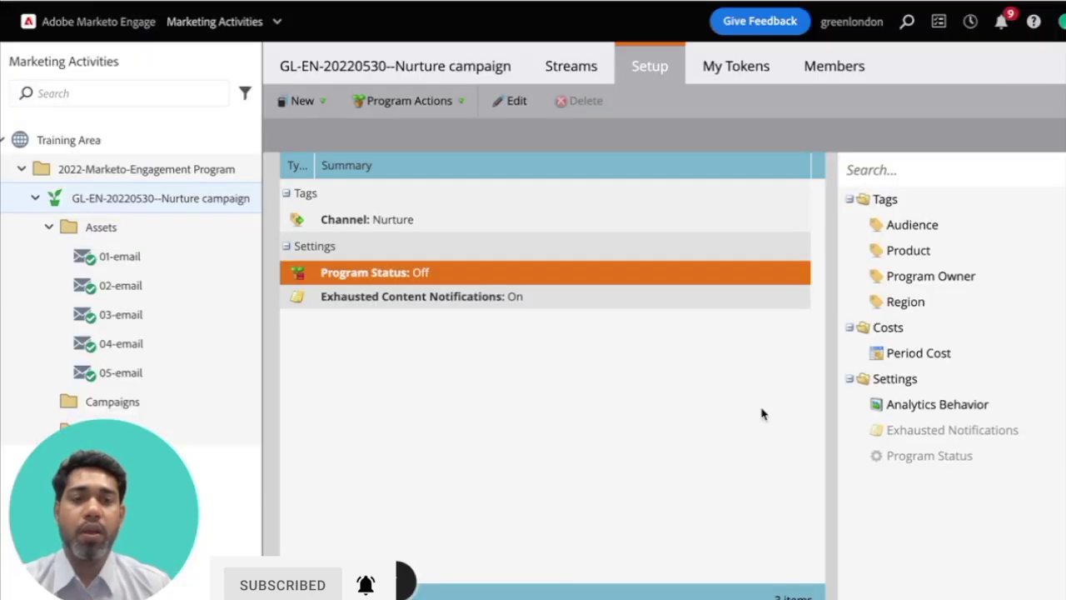
# - Start the Awareness Stage stream's cadence with a weekly repeat and a first cast on 07/04/22
pyautogui.click(174, 207)
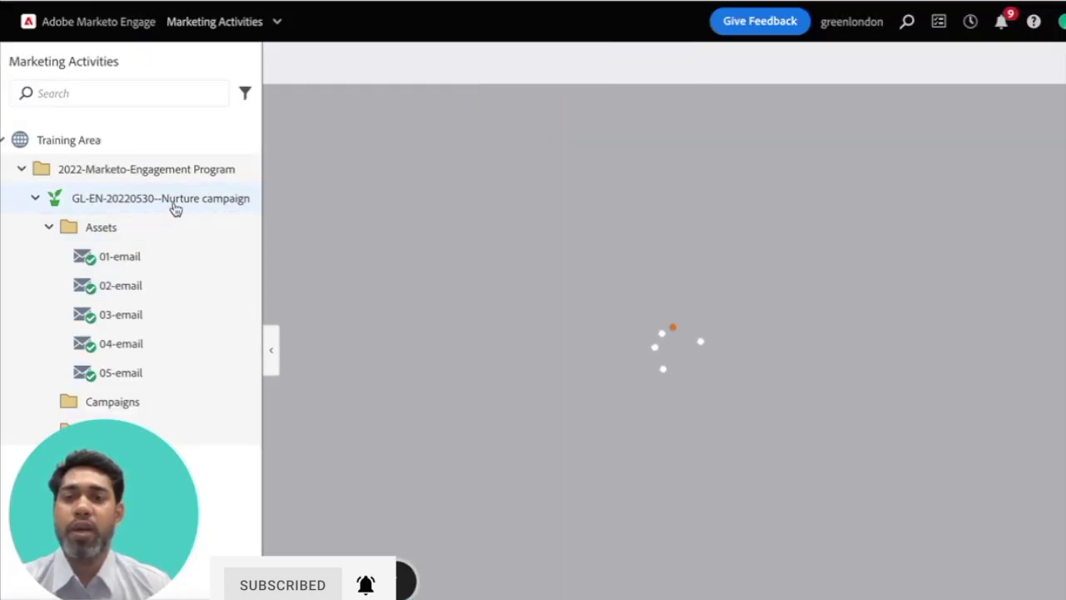
pyautogui.click(579, 70)
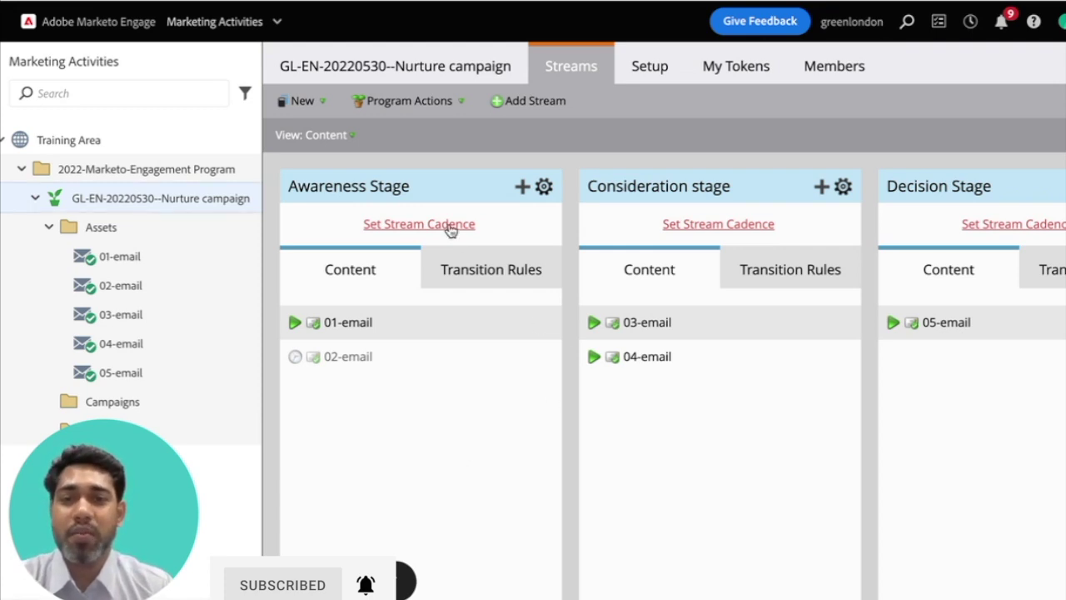
pyautogui.click(449, 226)
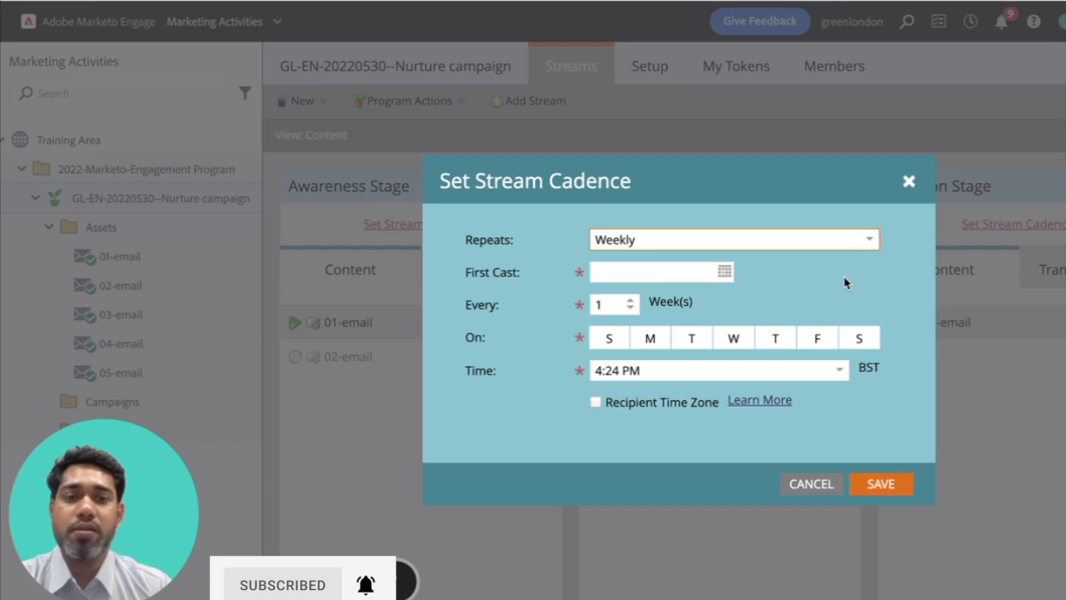
pyautogui.click(868, 243)
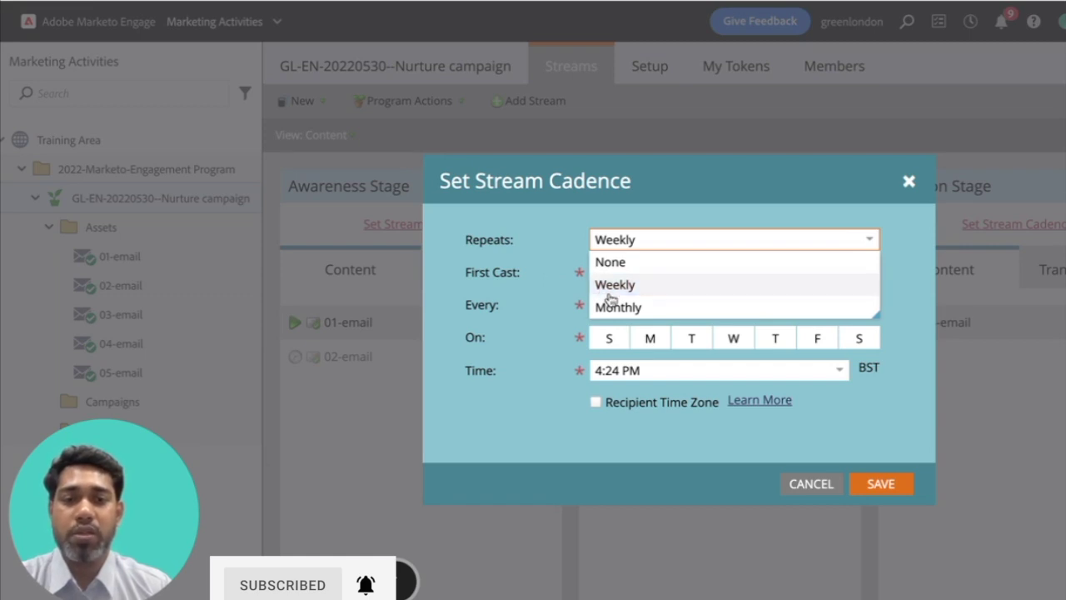
pyautogui.click(524, 287)
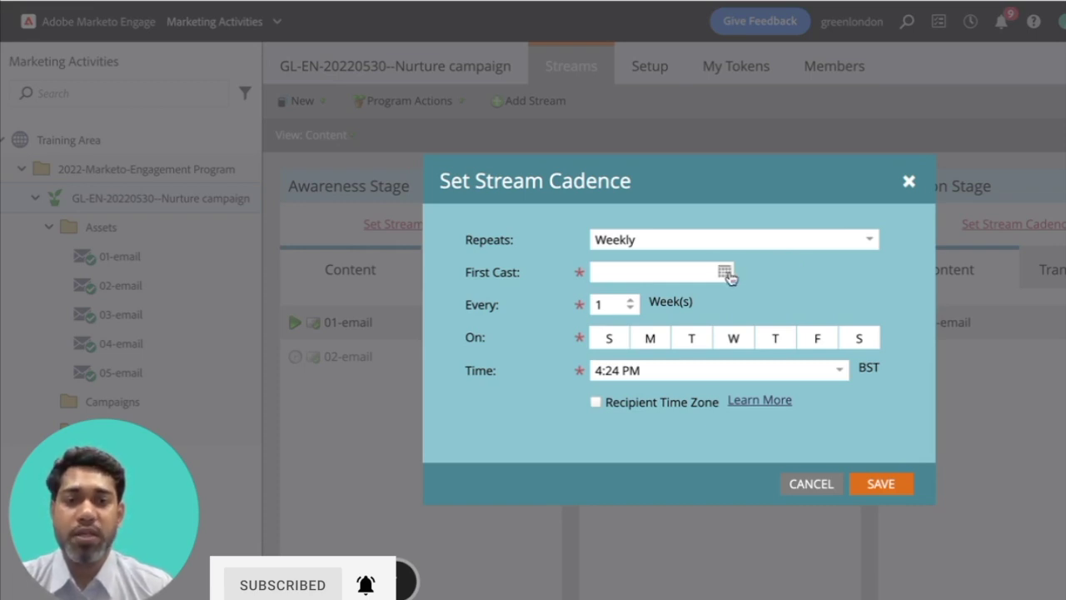
pyautogui.click(724, 273)
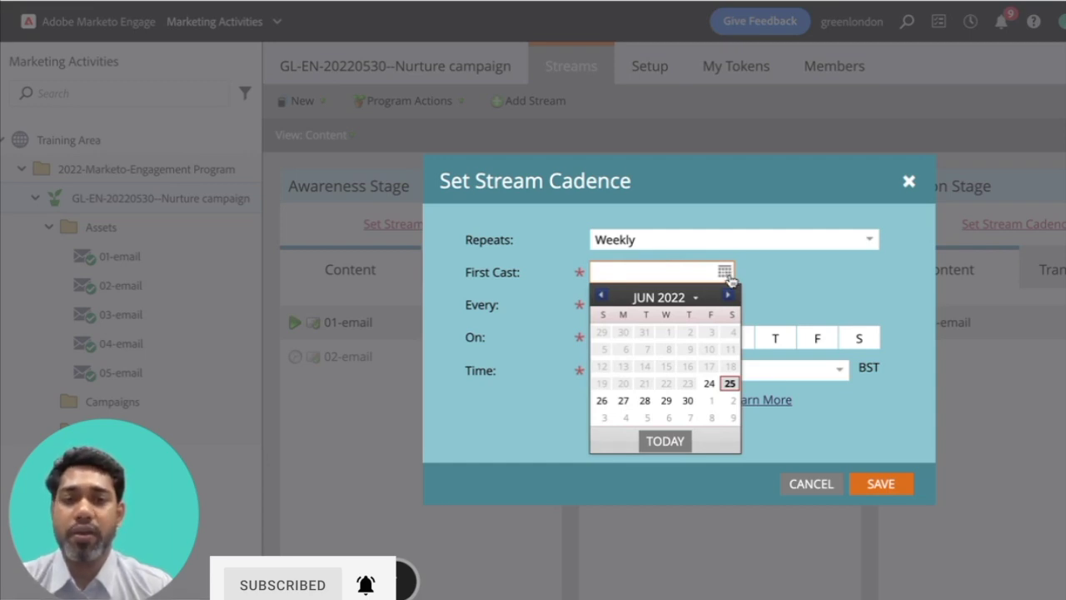
pyautogui.click(730, 295)
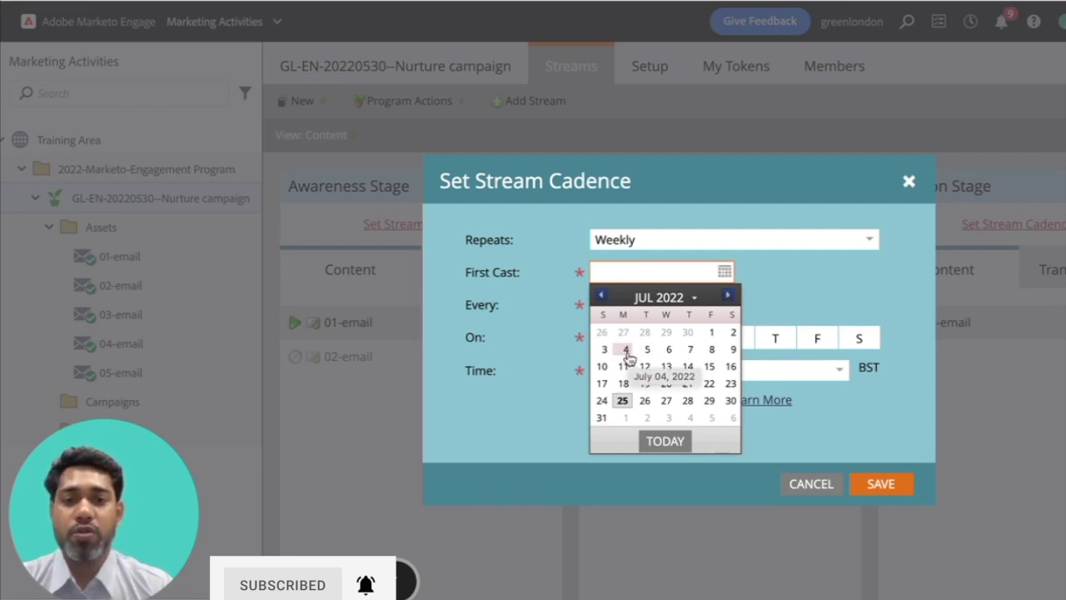
pyautogui.click(626, 350)
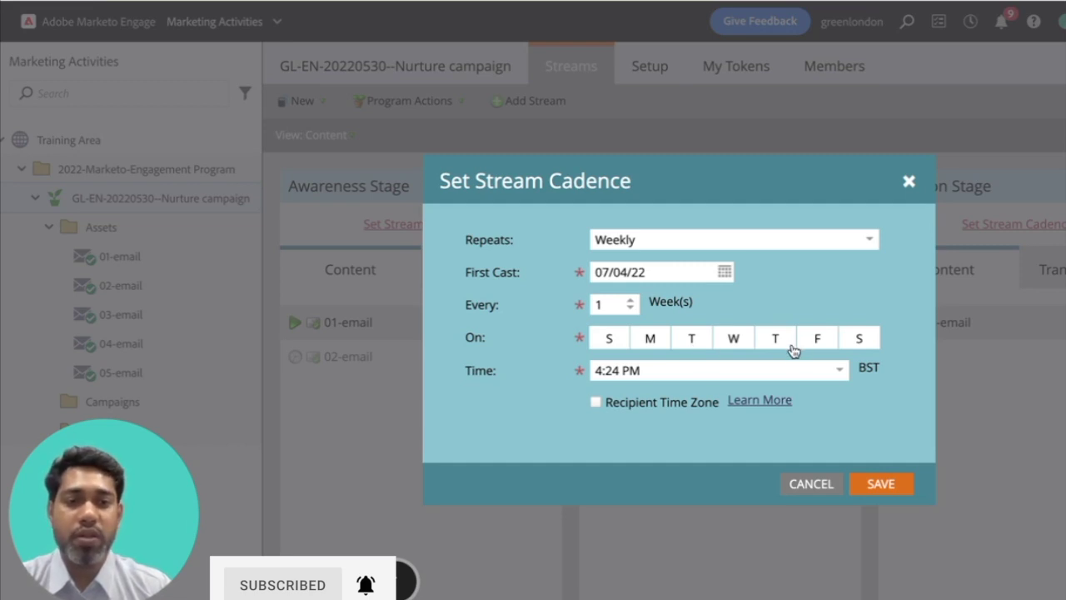
# - Schedule the Awareness Stage casts for Tuesday at 9:00 AM using the recipient time zone
pyautogui.click(694, 341)
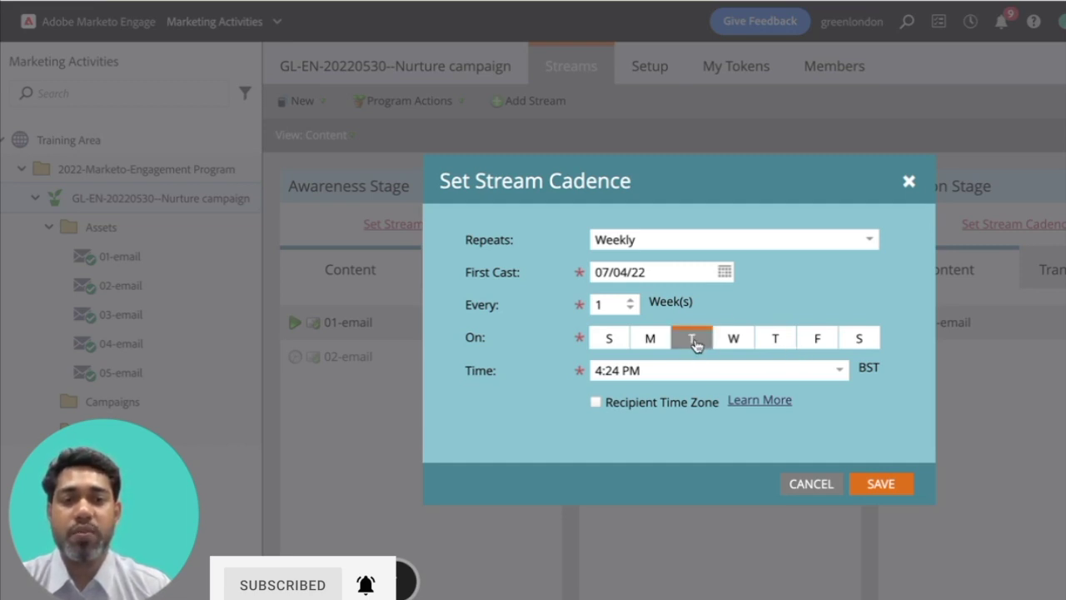
pyautogui.click(674, 374)
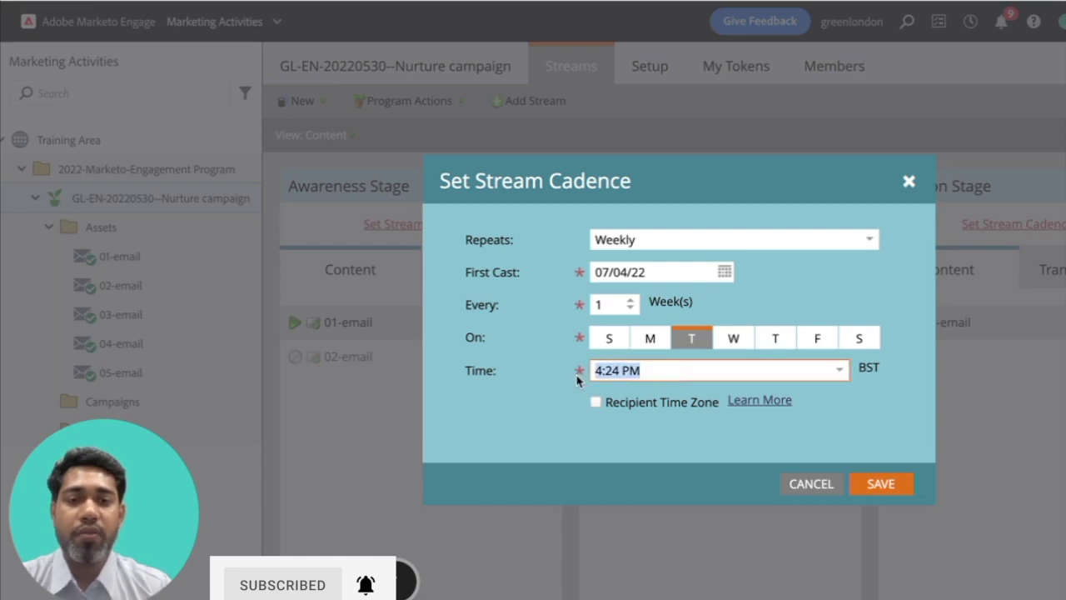
pyautogui.write('9:00 AM')
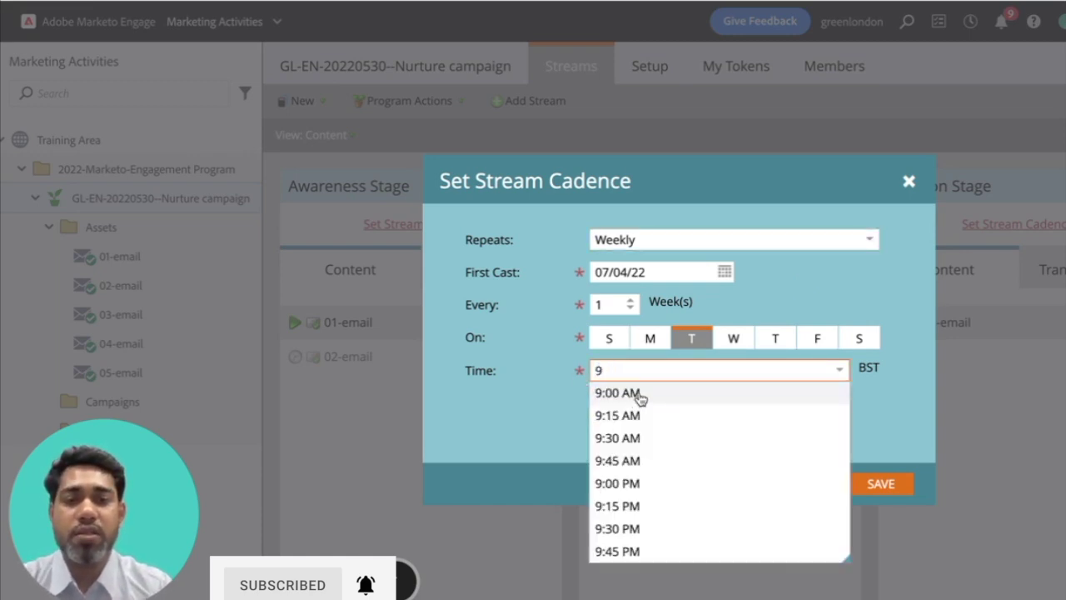
pyautogui.click(641, 393)
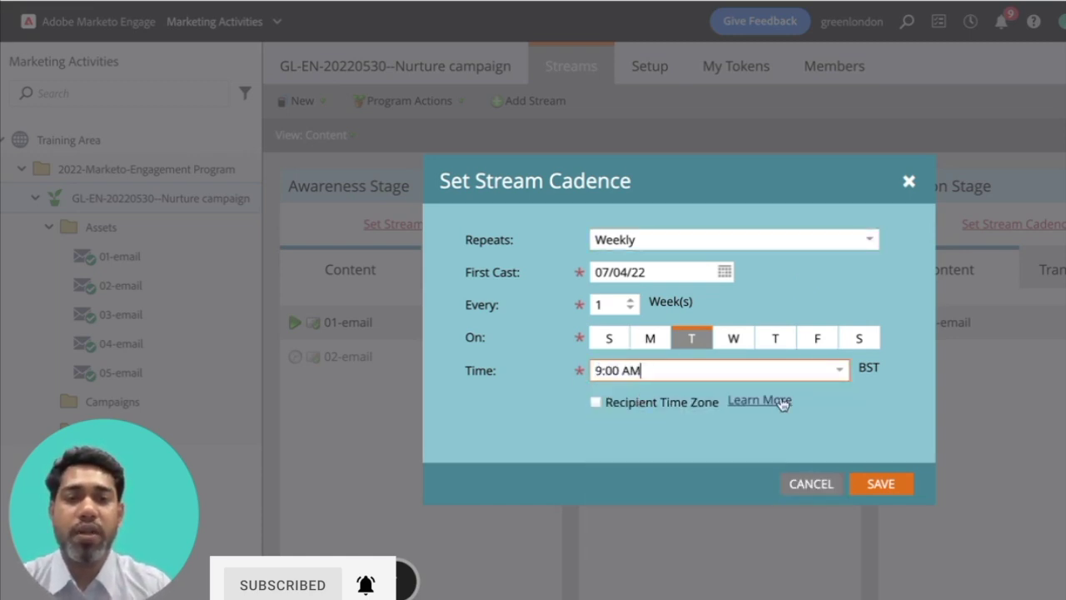
pyautogui.click(596, 402)
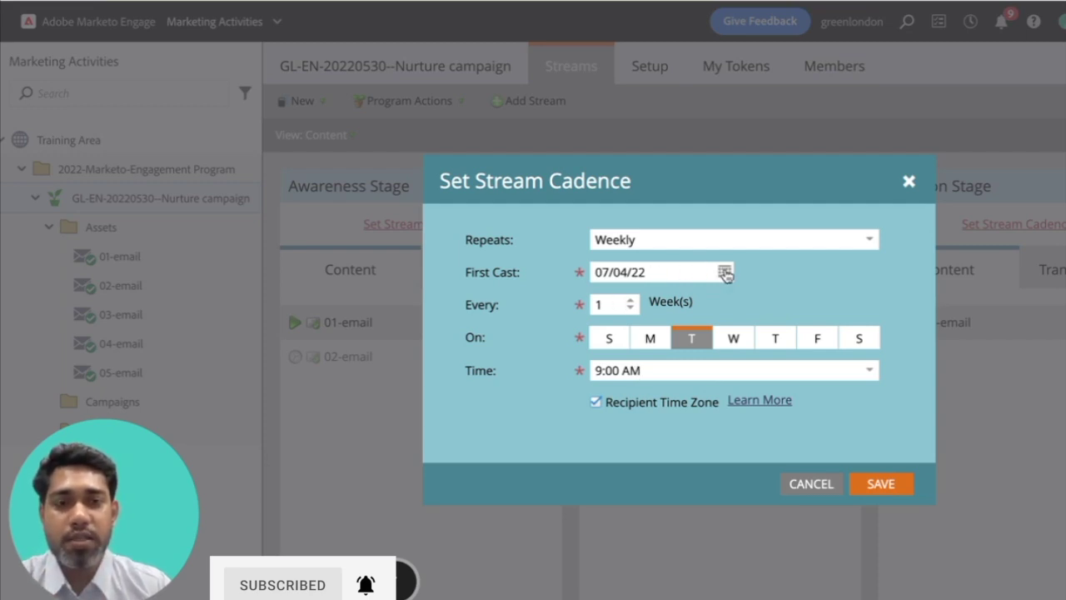
# - Change the Awareness Stage cadence's first cast to 07/05/22 and save the cadence
pyautogui.click(725, 271)
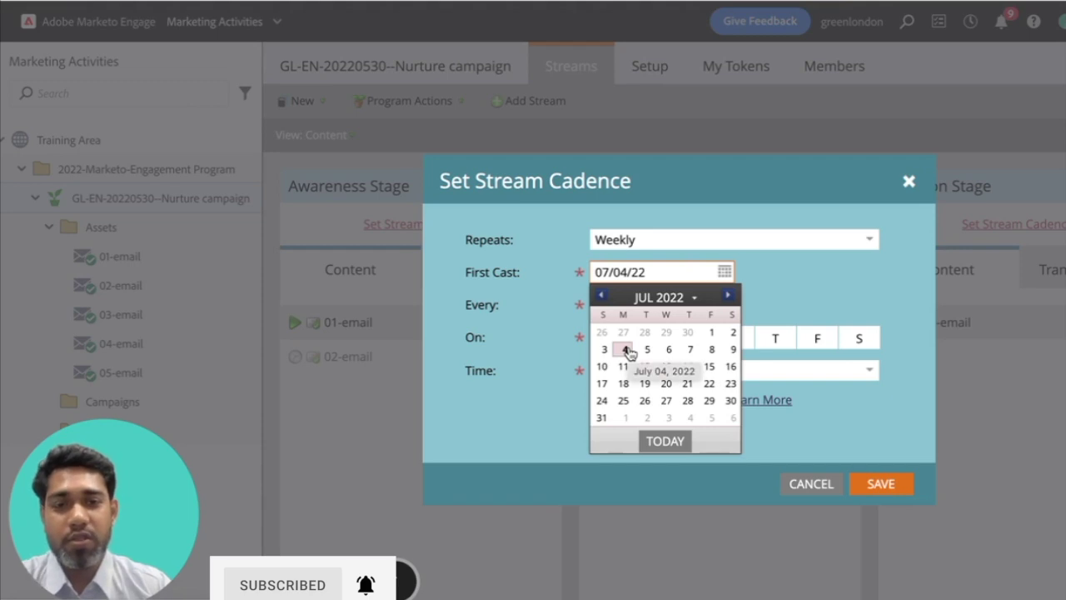
pyautogui.click(862, 289)
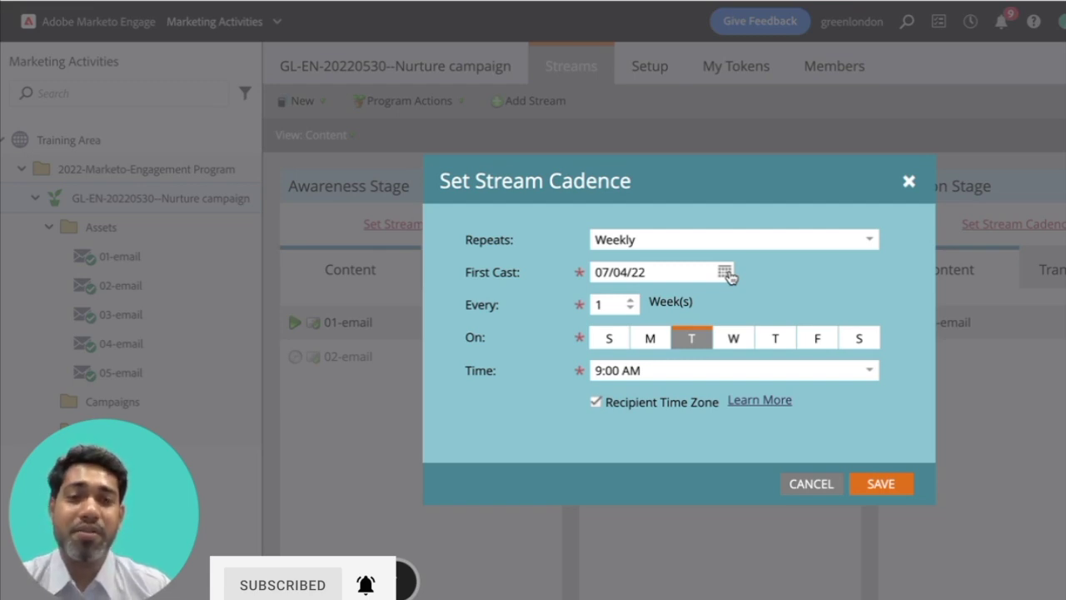
pyautogui.click(726, 273)
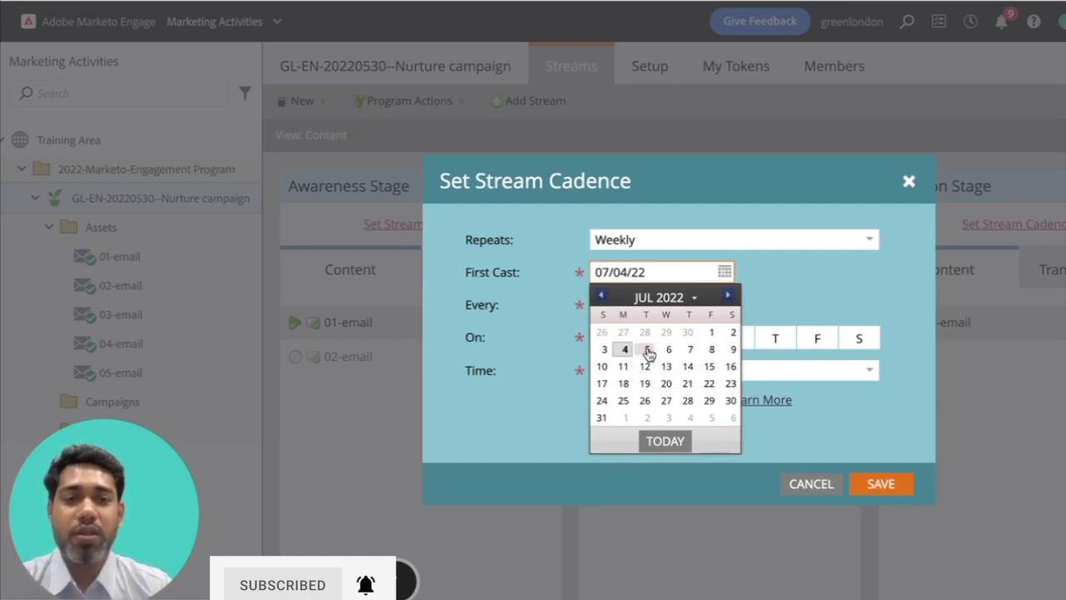
pyautogui.click(648, 350)
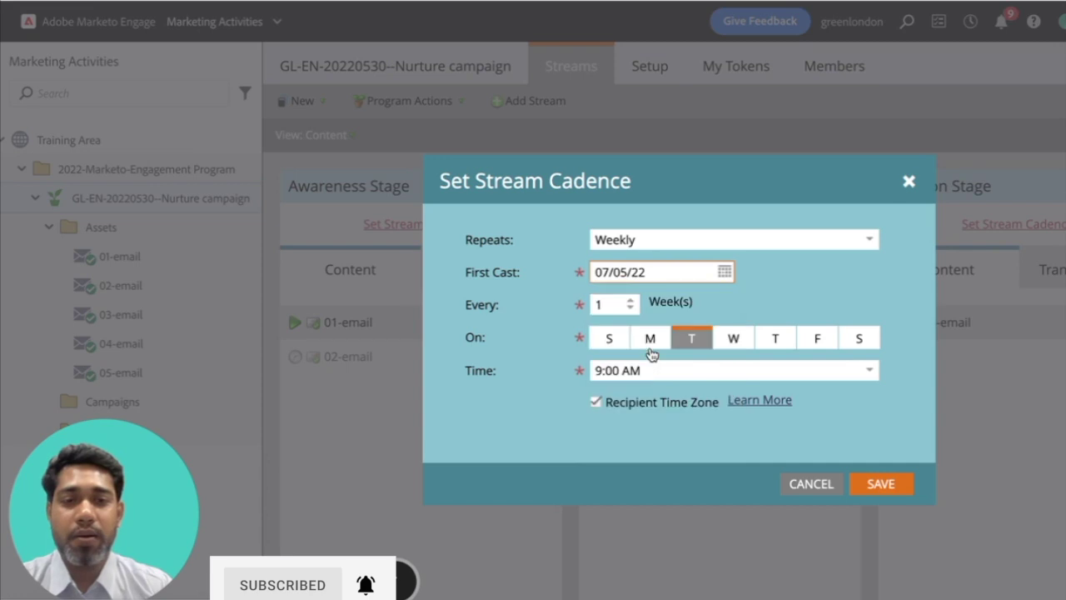
pyautogui.click(798, 278)
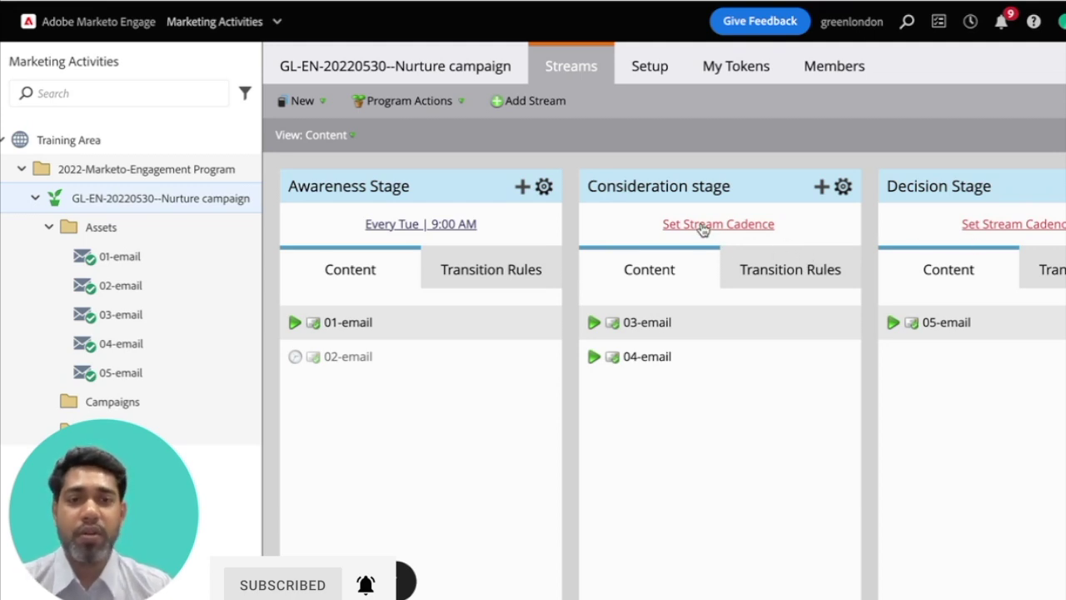
# - Start the Consideration stage stream's cadence with a first cast on 06/30/22, repeating on Thursday
pyautogui.click(706, 230)
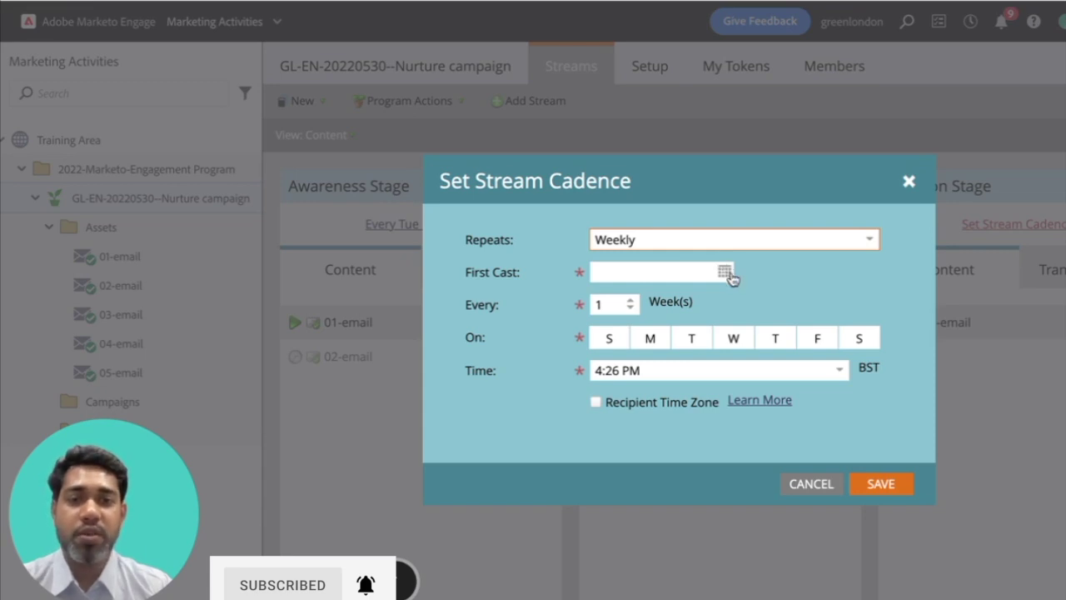
pyautogui.click(728, 275)
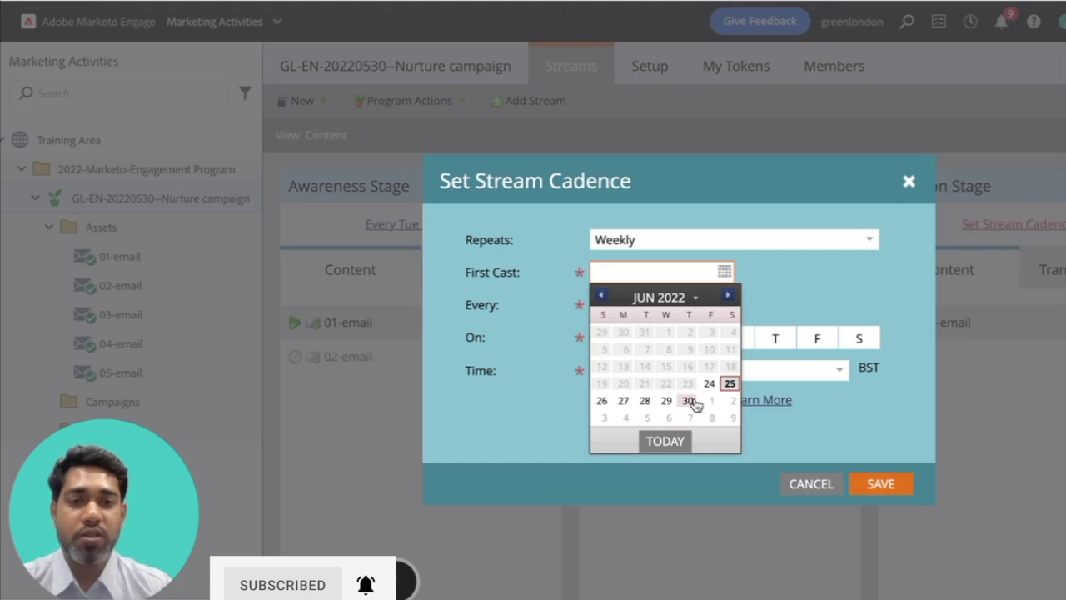
pyautogui.click(689, 402)
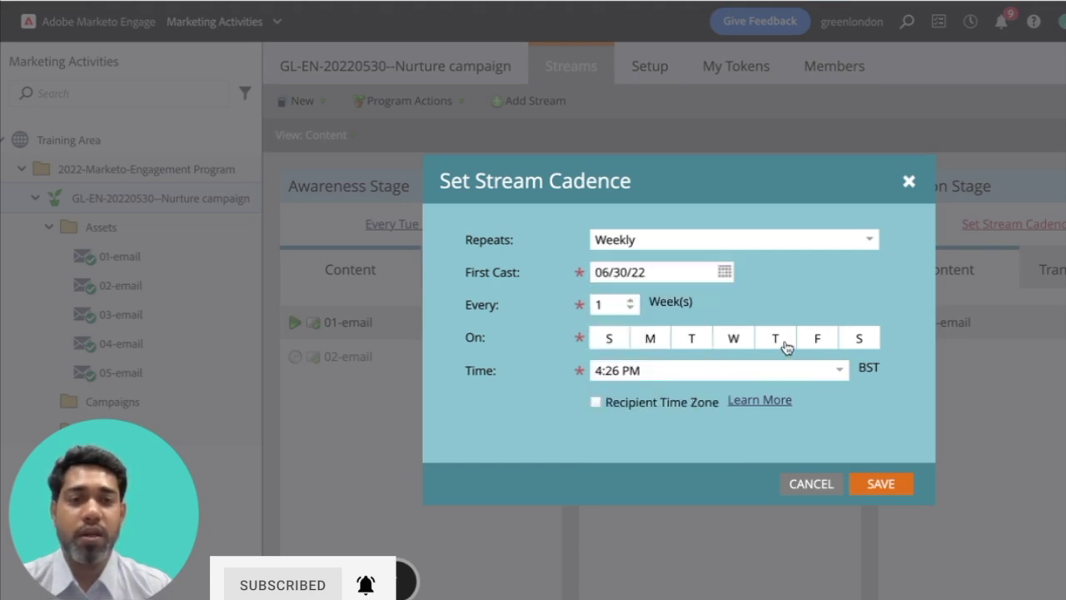
pyautogui.click(774, 338)
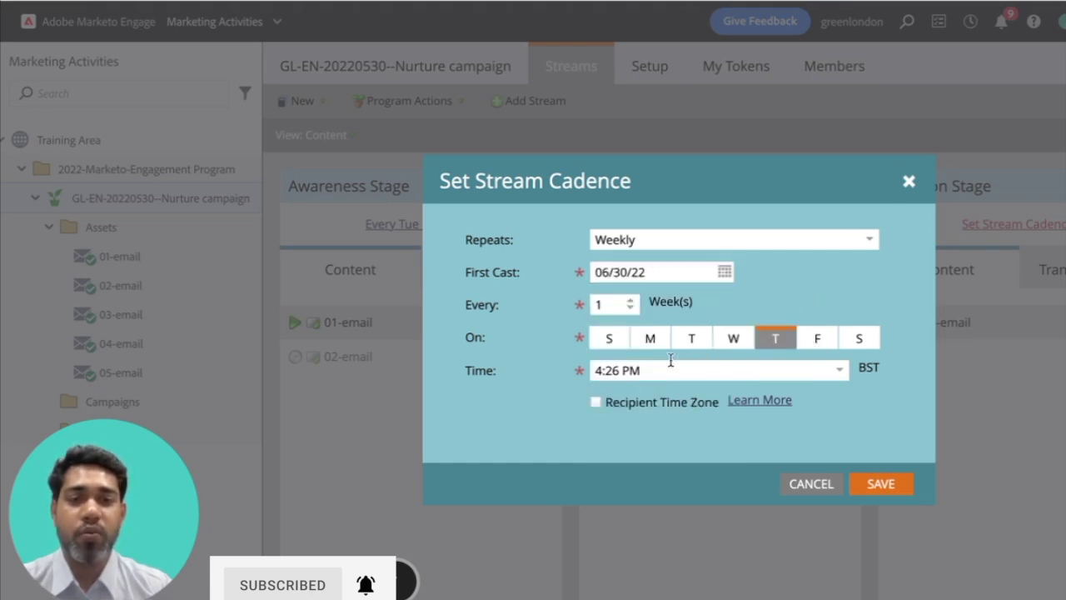
# - Set the Consideration stage cast time to 10:00 AM in the recipient time zone and save the cadence
pyautogui.moveTo(654, 370); pyautogui.dragTo(526, 372)
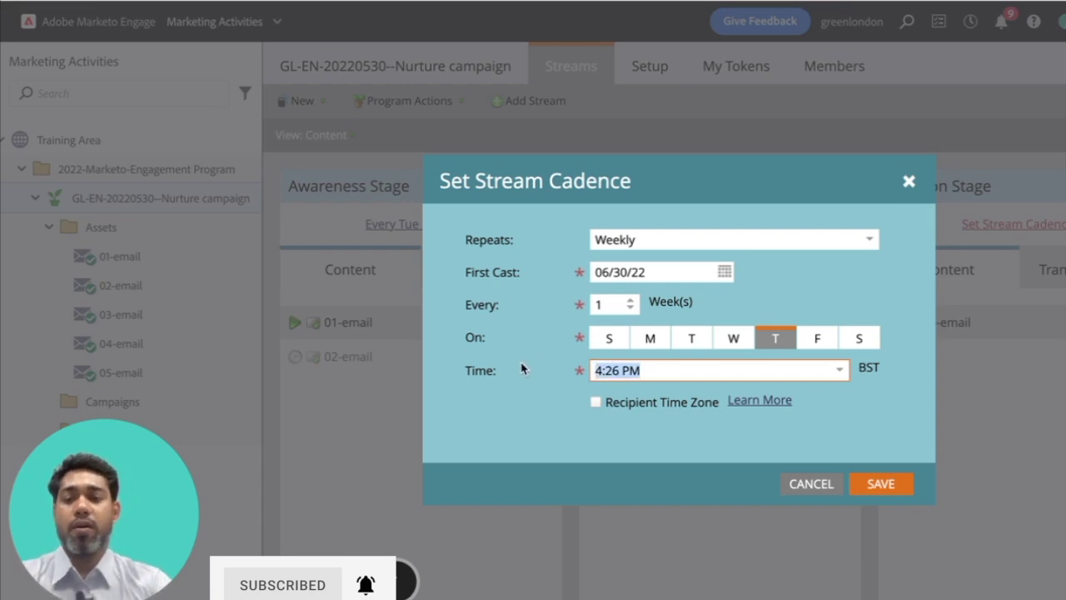
pyautogui.write('1')
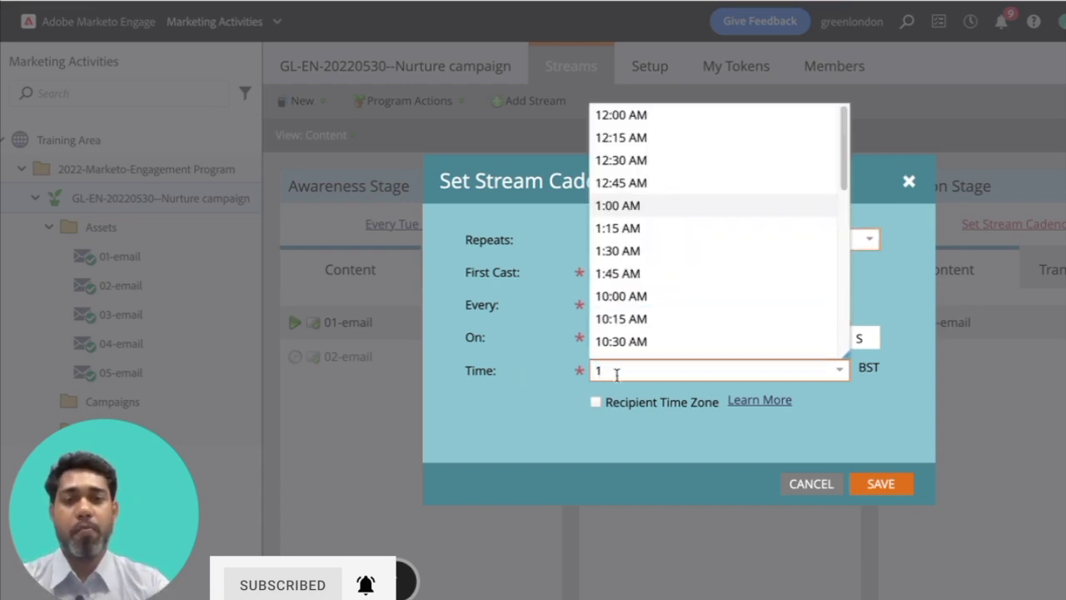
pyautogui.write('0')
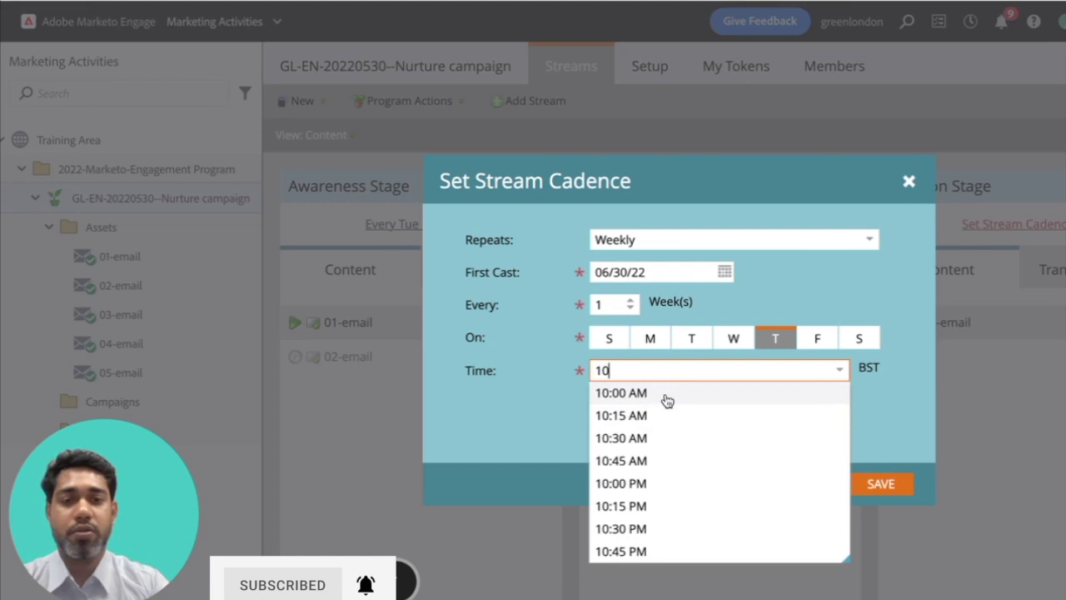
pyautogui.click(669, 397)
pyautogui.moveTo(600, 410)
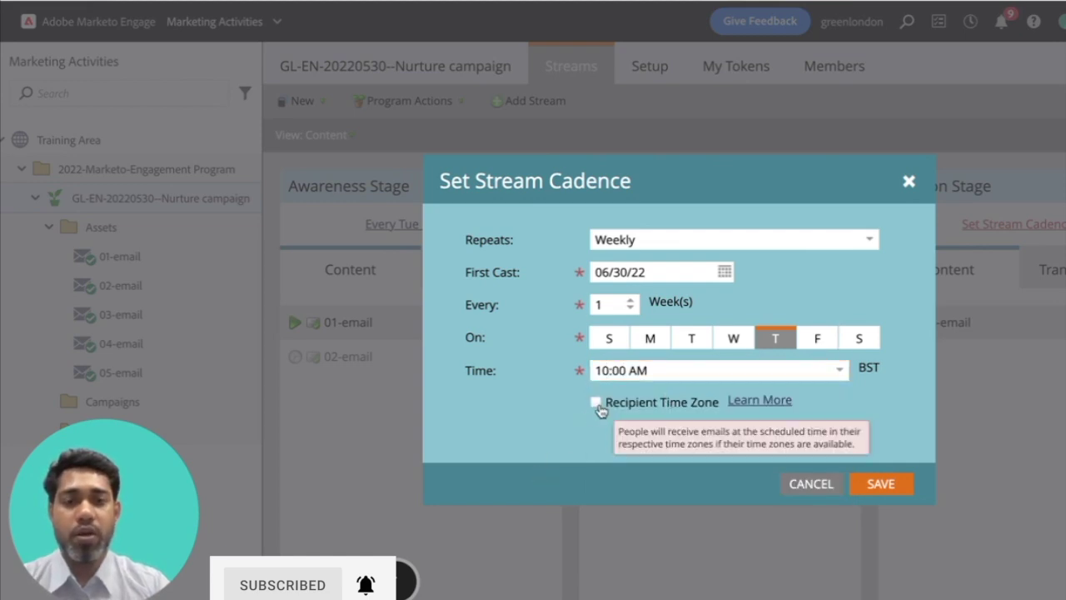
pyautogui.click(597, 404)
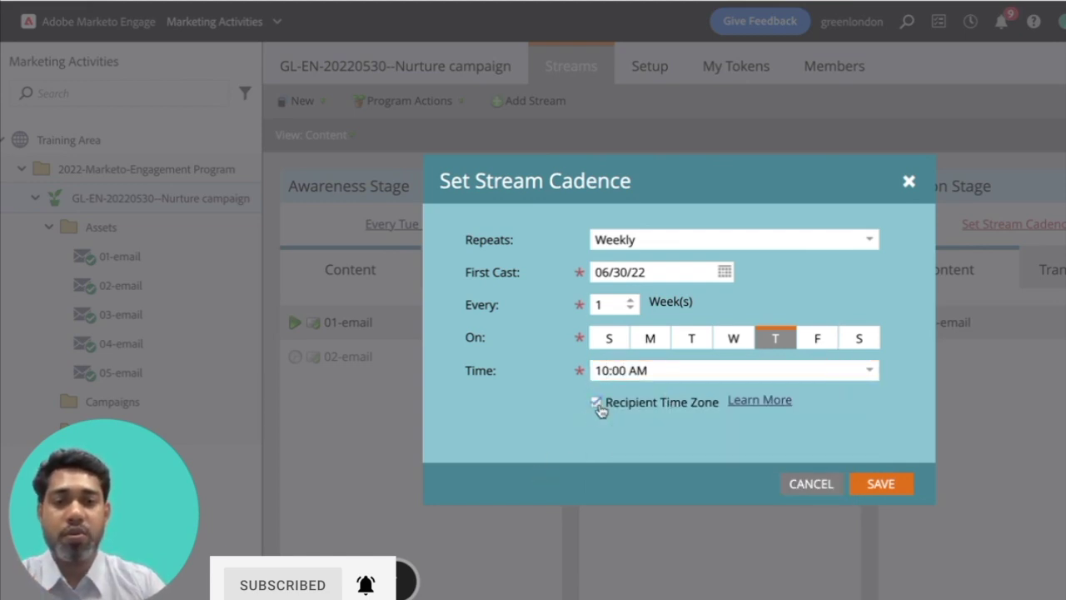
pyautogui.click(899, 485)
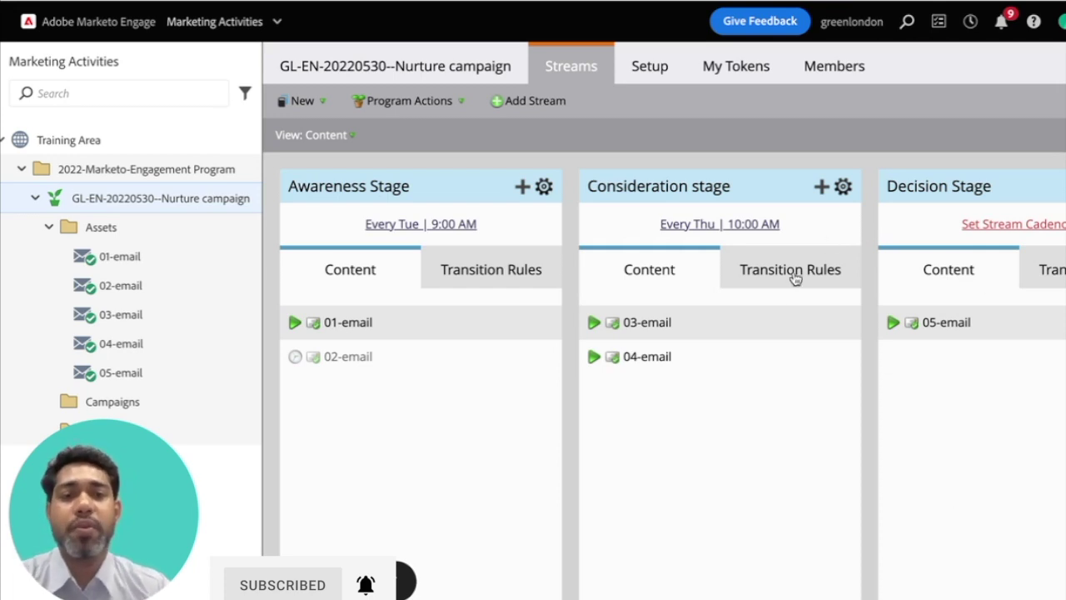
# - Add a Score is Changed trigger to the Consideration stage's transition rules
pyautogui.click(804, 274)
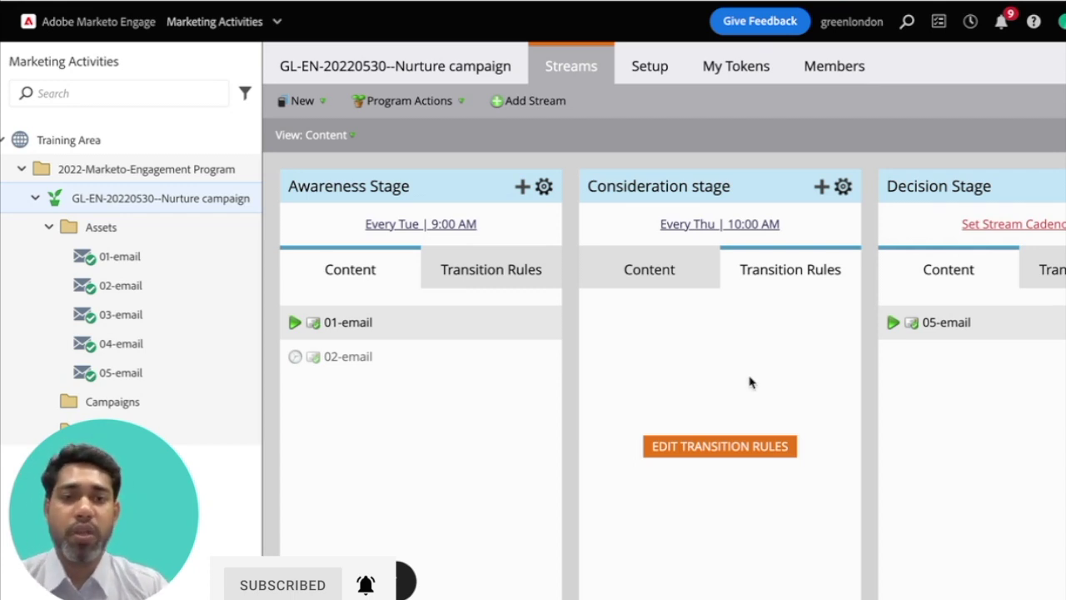
pyautogui.click(733, 454)
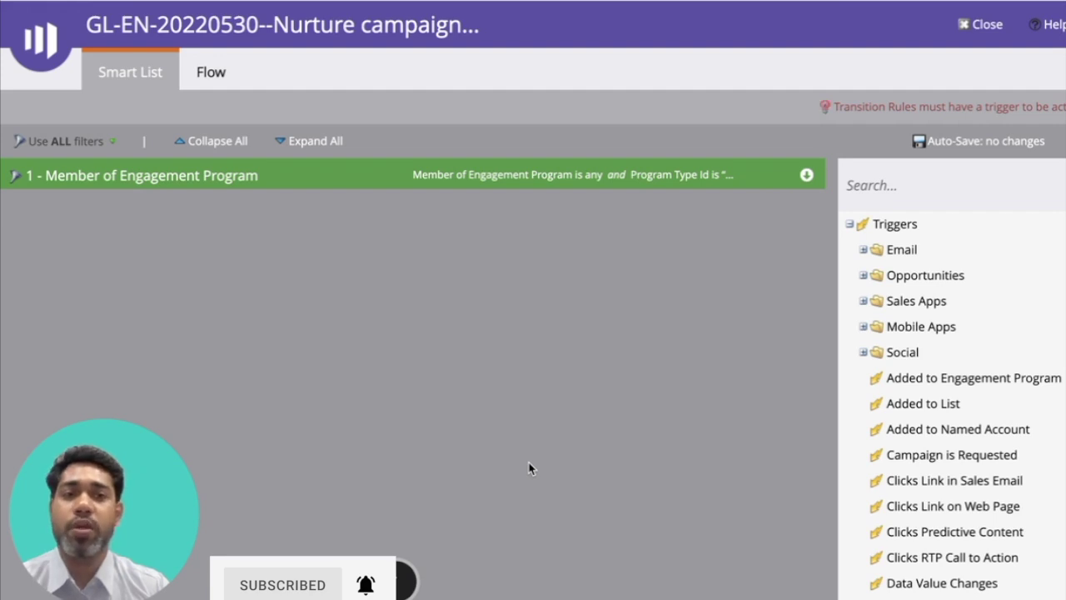
pyautogui.click(913, 185)
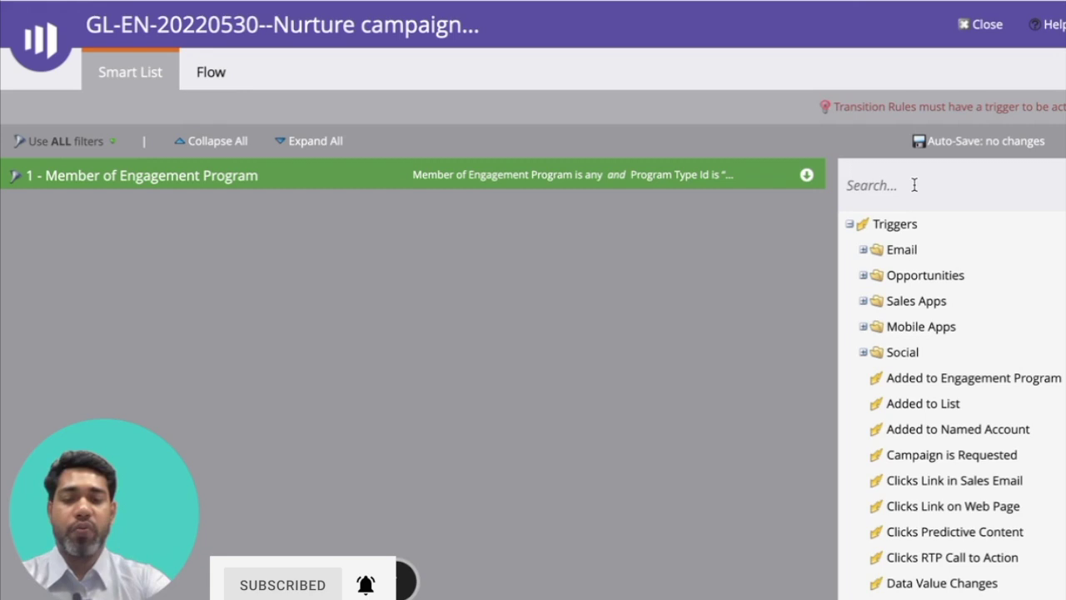
pyautogui.write('score')
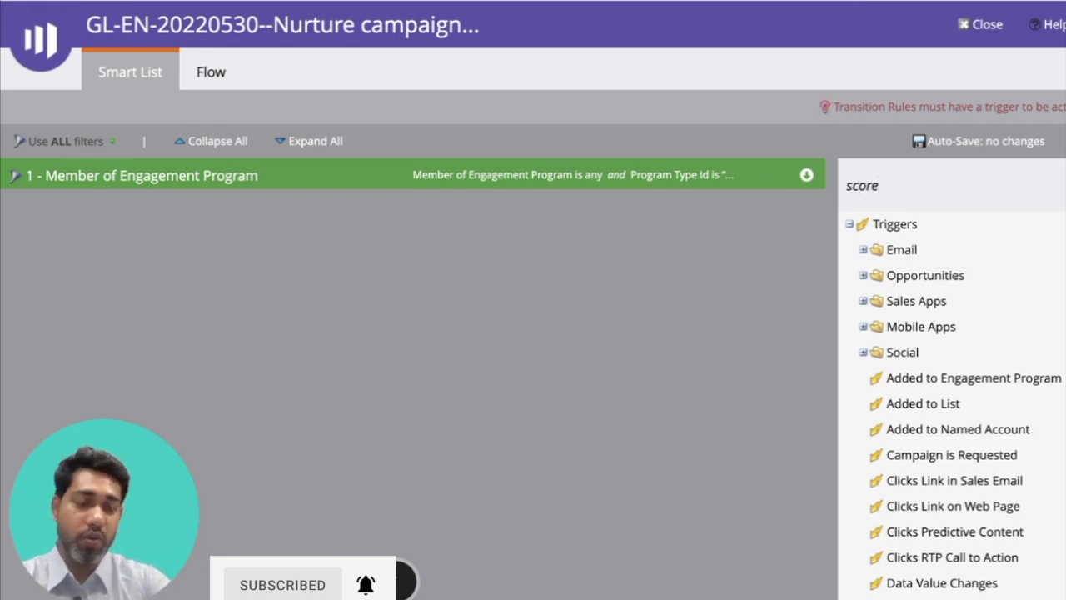
pyautogui.moveTo(950, 254); pyautogui.dragTo(318, 332)
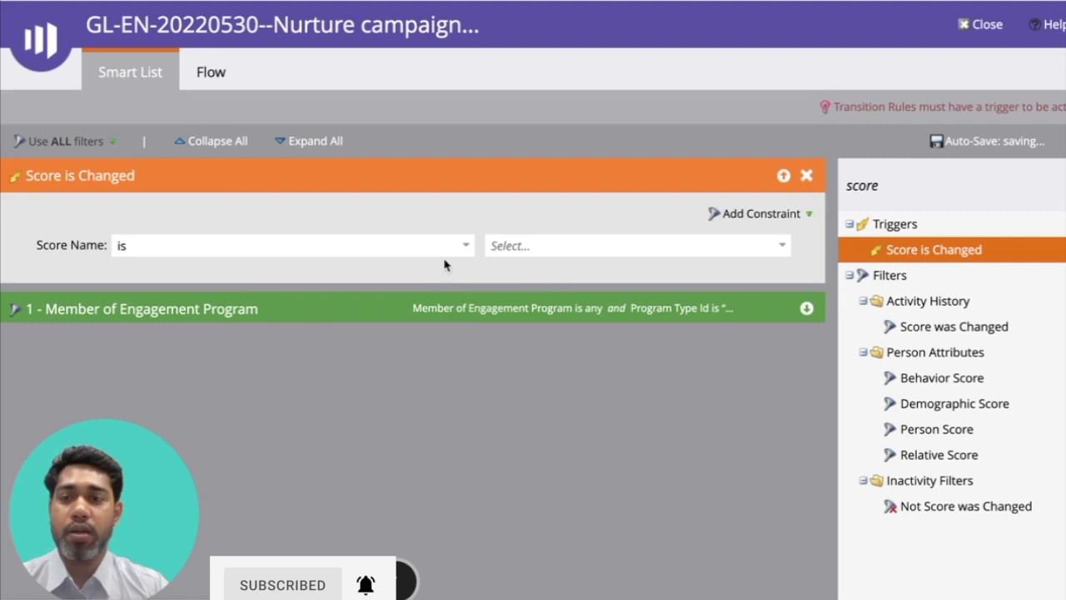
# - Set the trigger's Score Name to Person Score and add New Score as its only constraint, removing the Change constraint
pyautogui.click(466, 244)
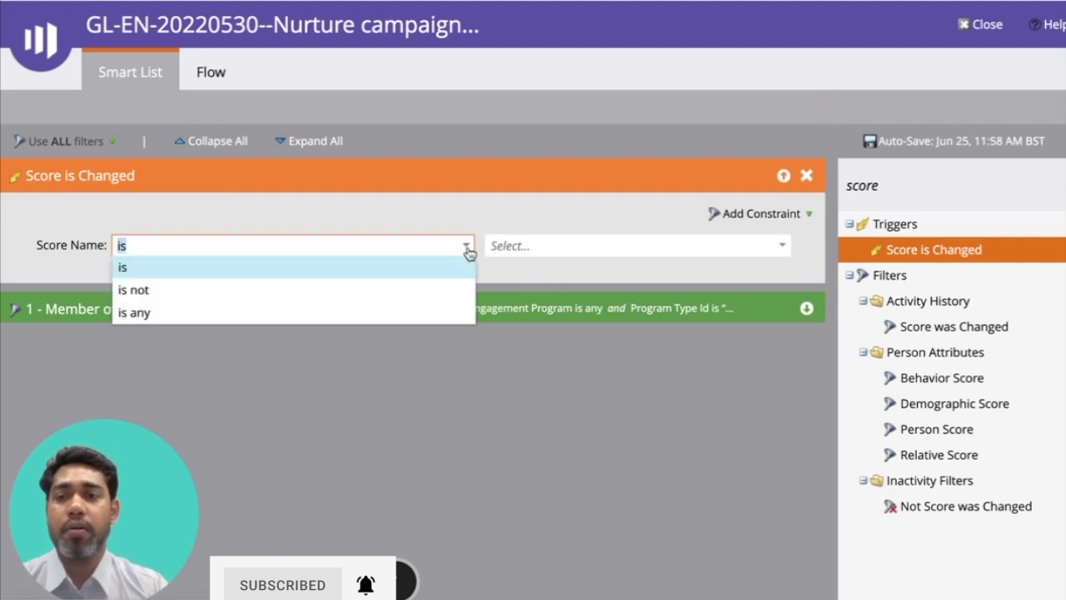
pyautogui.click(334, 267)
pyautogui.click(783, 245)
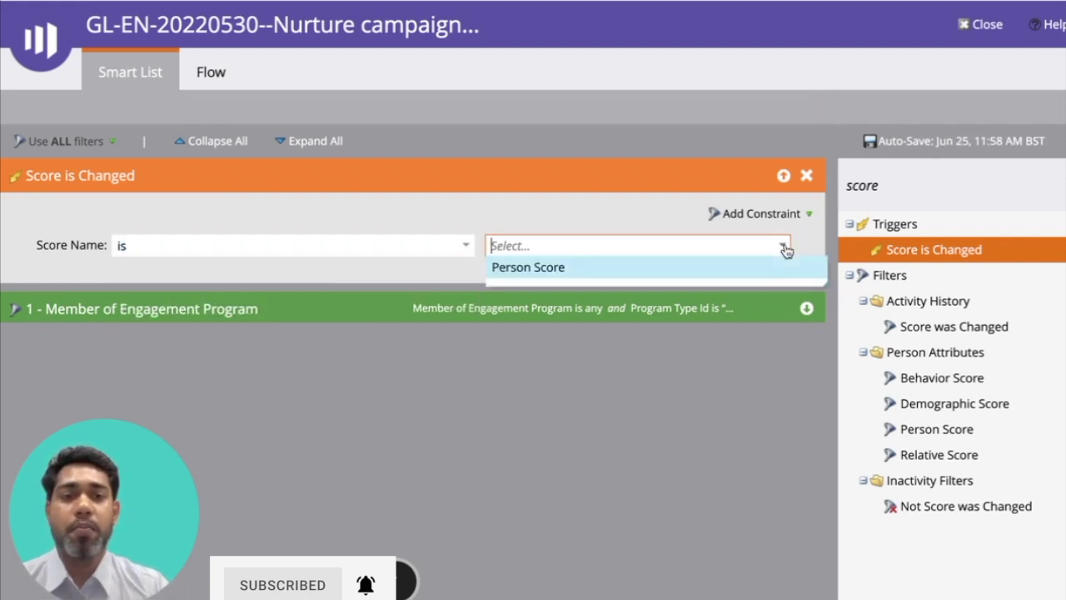
pyautogui.click(652, 268)
pyautogui.click(759, 213)
pyautogui.click(738, 268)
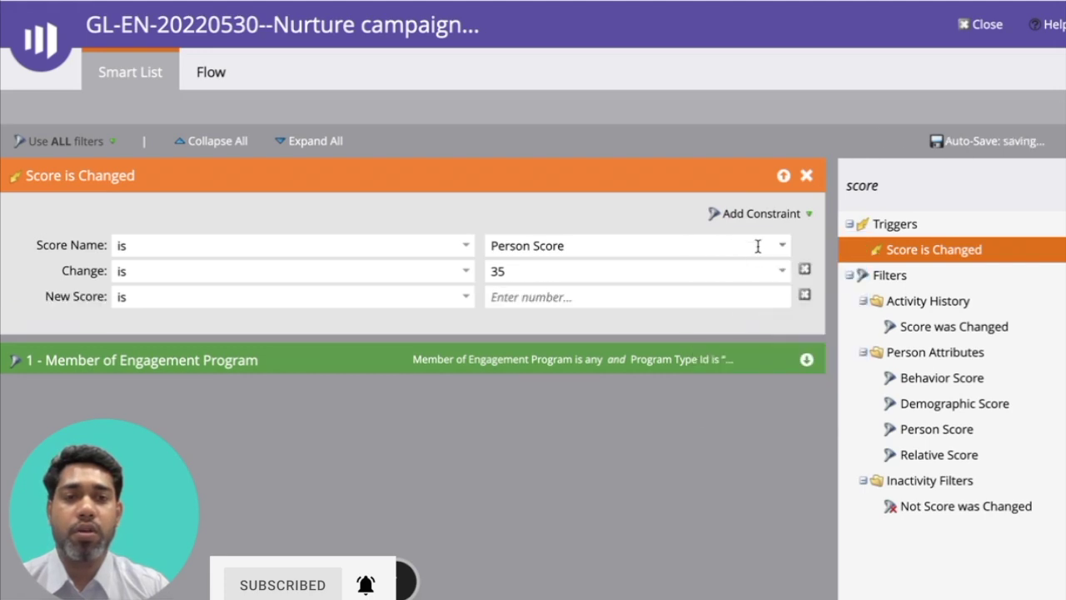
pyautogui.click(804, 269)
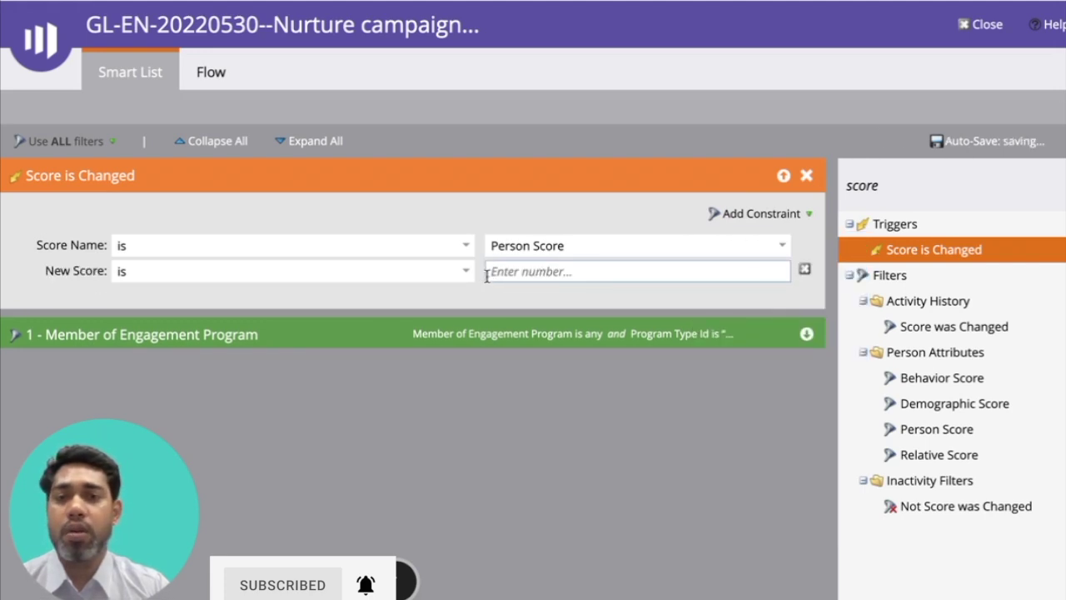
# - Limit the Consideration stage trigger's New Score to between 33 and 50
pyautogui.click(466, 272)
pyautogui.click(295, 344)
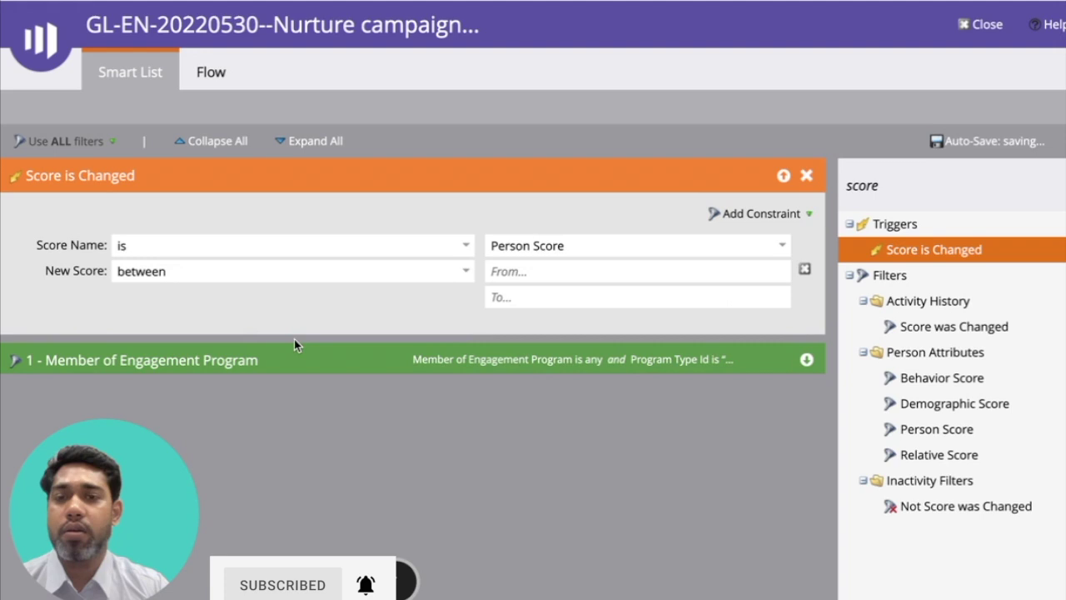
pyautogui.click(559, 274)
pyautogui.write('33')
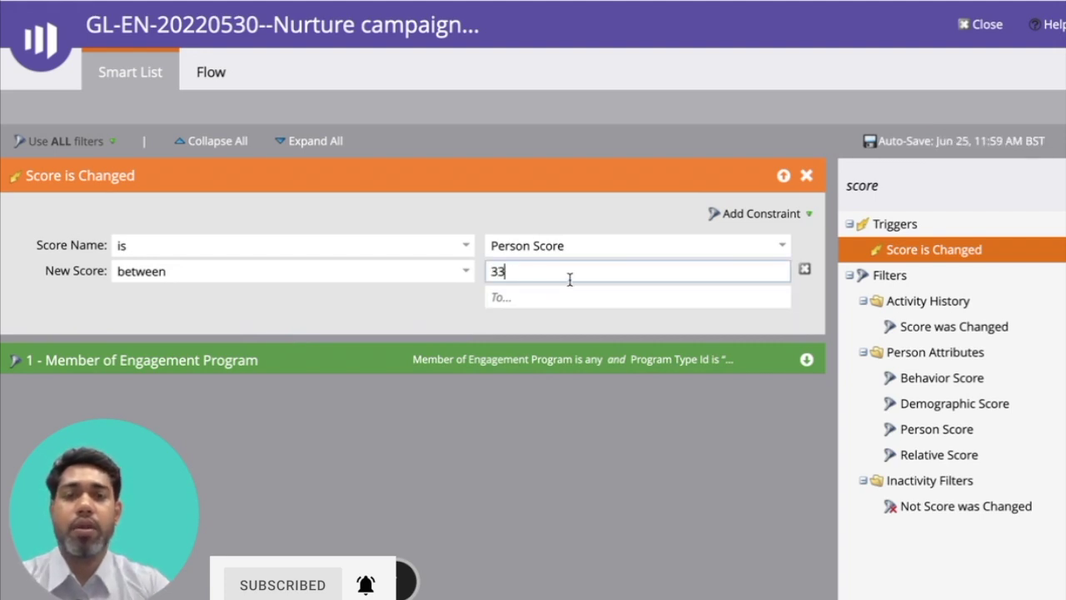
pyautogui.click(593, 290)
pyautogui.write('50')
pyautogui.click(534, 497)
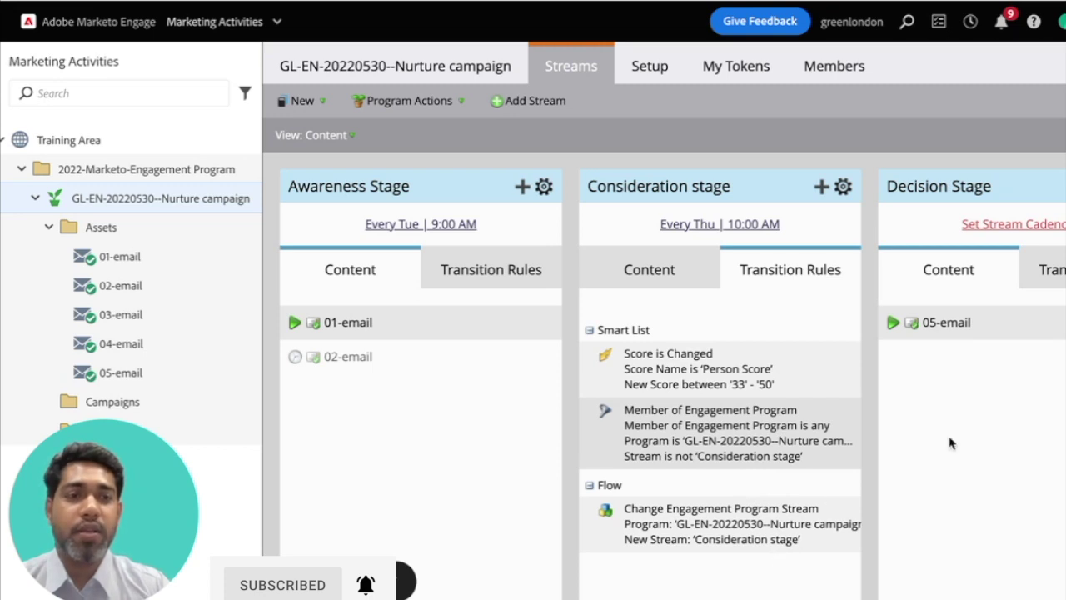
# - Add a Score is Changed trigger to the Decision Stage's transition rules
pyautogui.hscroll(2, 974, 450)
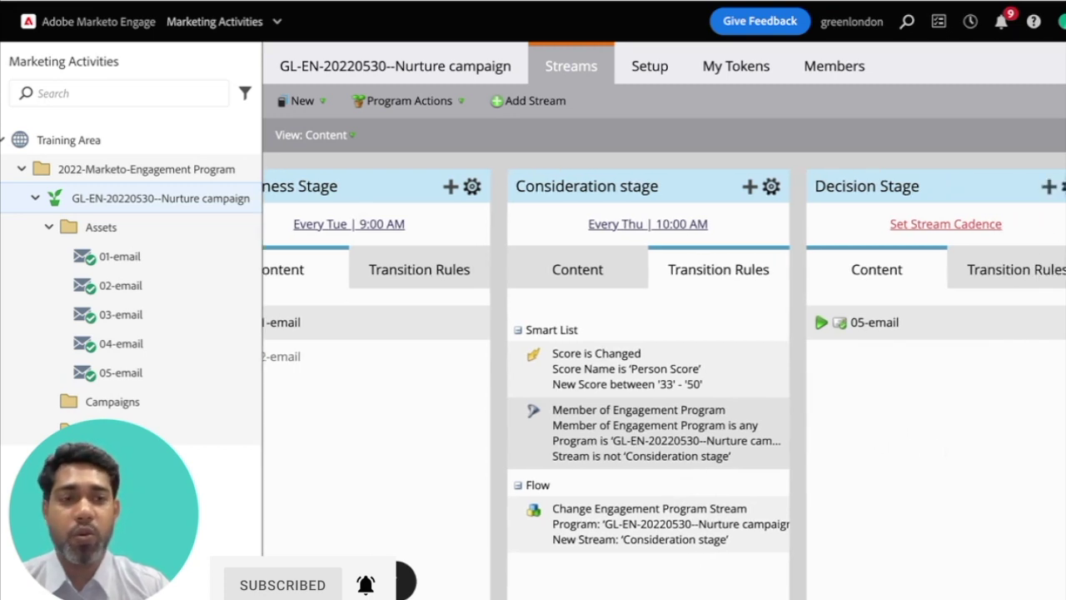
pyautogui.click(1038, 275)
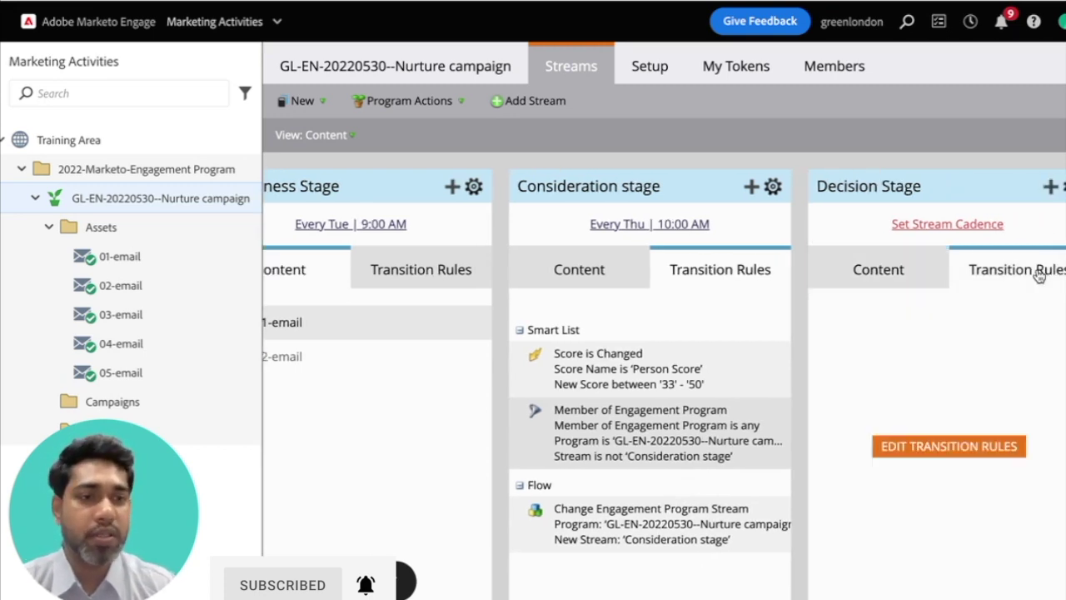
pyautogui.click(961, 450)
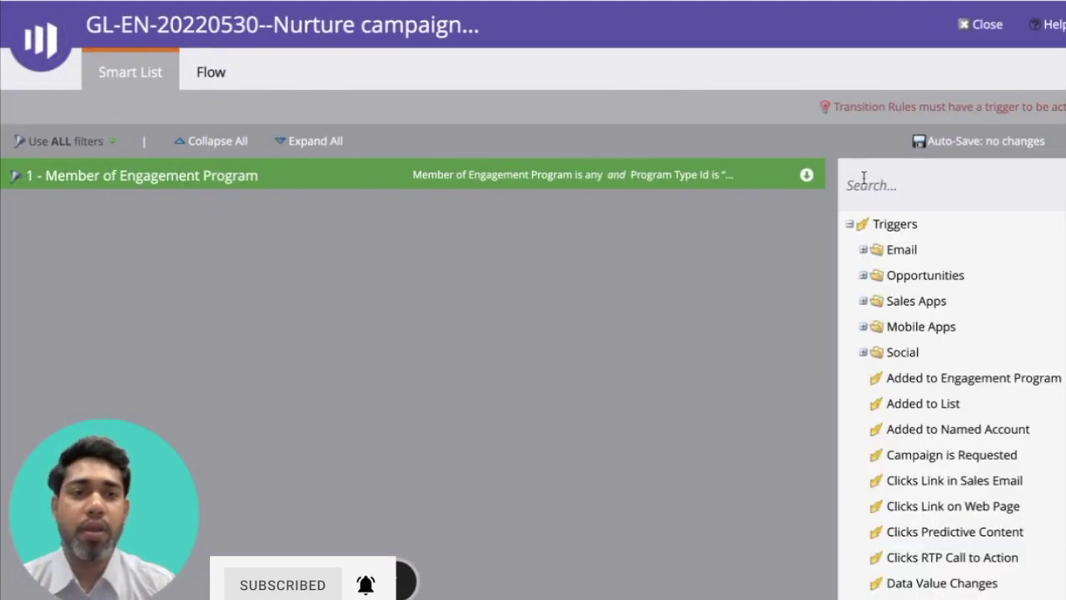
pyautogui.click(872, 185)
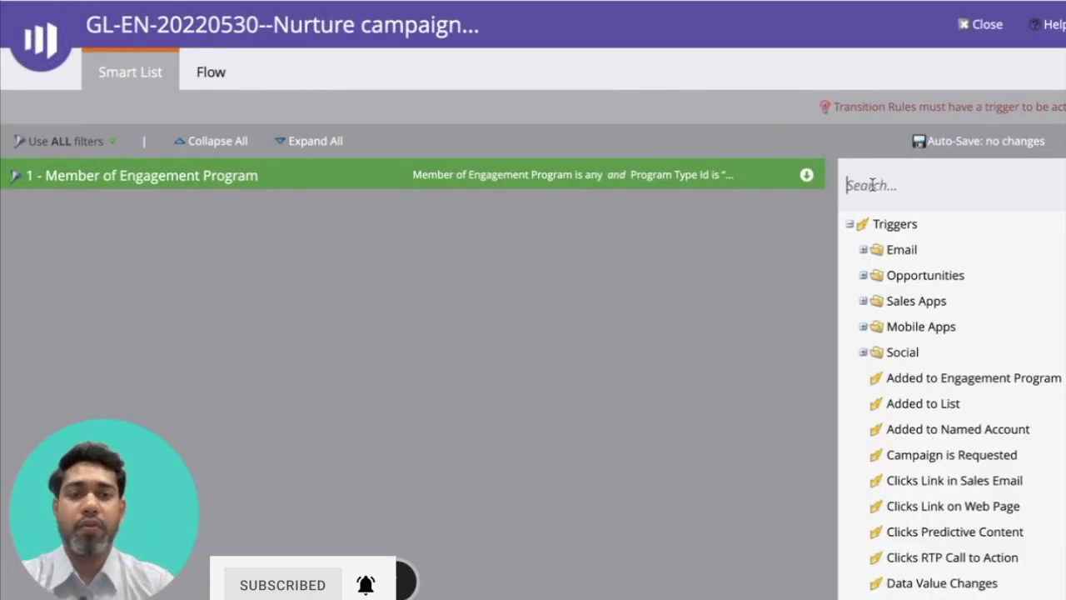
pyautogui.write('score')
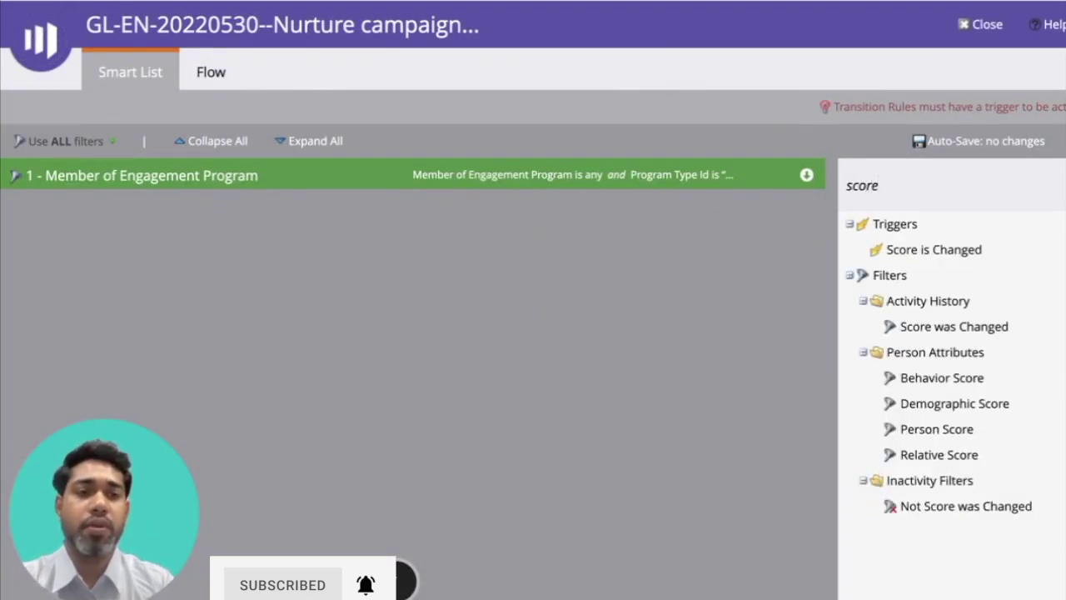
pyautogui.moveTo(879, 252); pyautogui.dragTo(363, 249)
# - Configure the Decision Stage trigger for Person Score with a New Score constraint of greater than 100
pyautogui.click(796, 217)
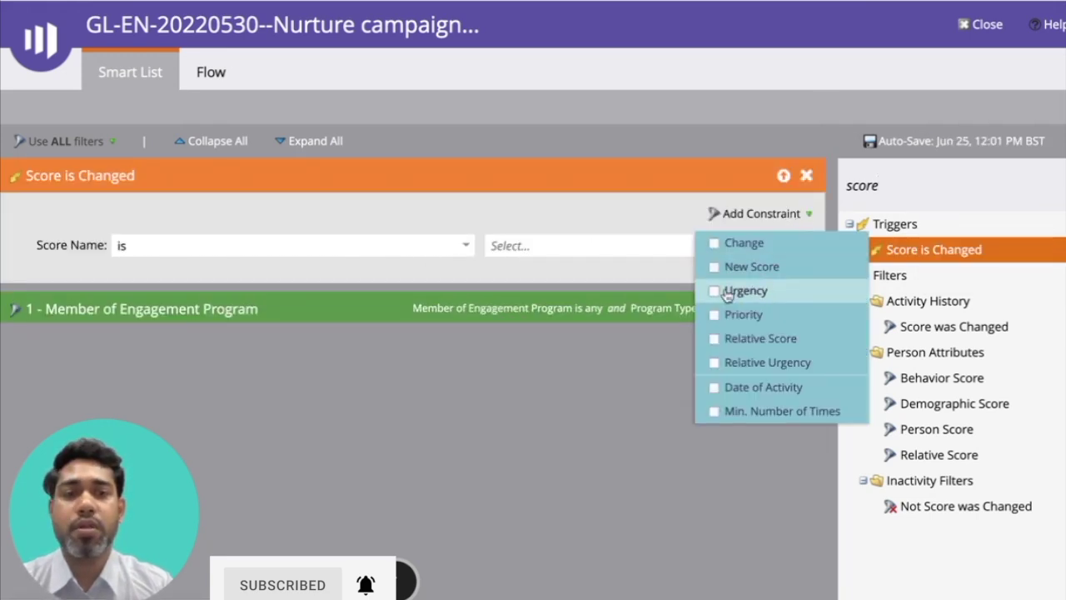
pyautogui.click(758, 268)
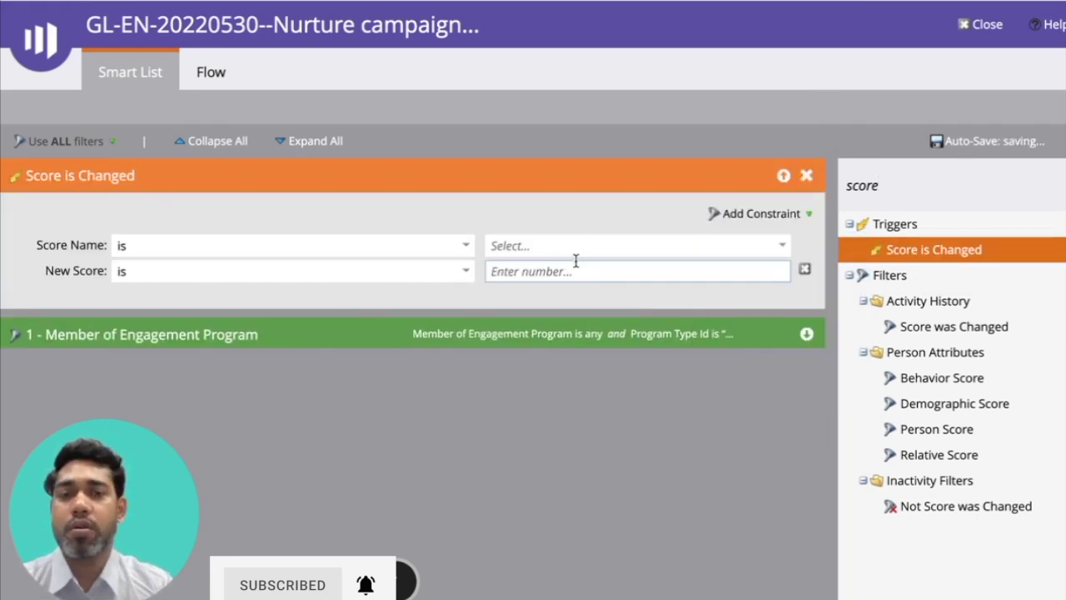
pyautogui.click(780, 245)
pyautogui.click(650, 266)
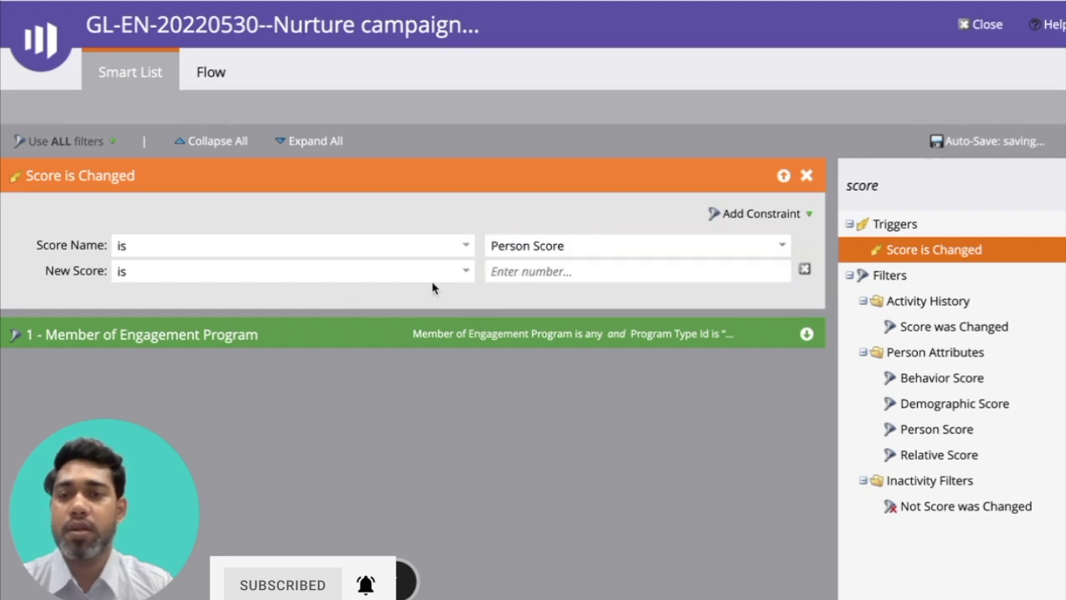
pyautogui.click(461, 275)
pyautogui.click(231, 360)
pyautogui.click(637, 270)
pyautogui.write('100')
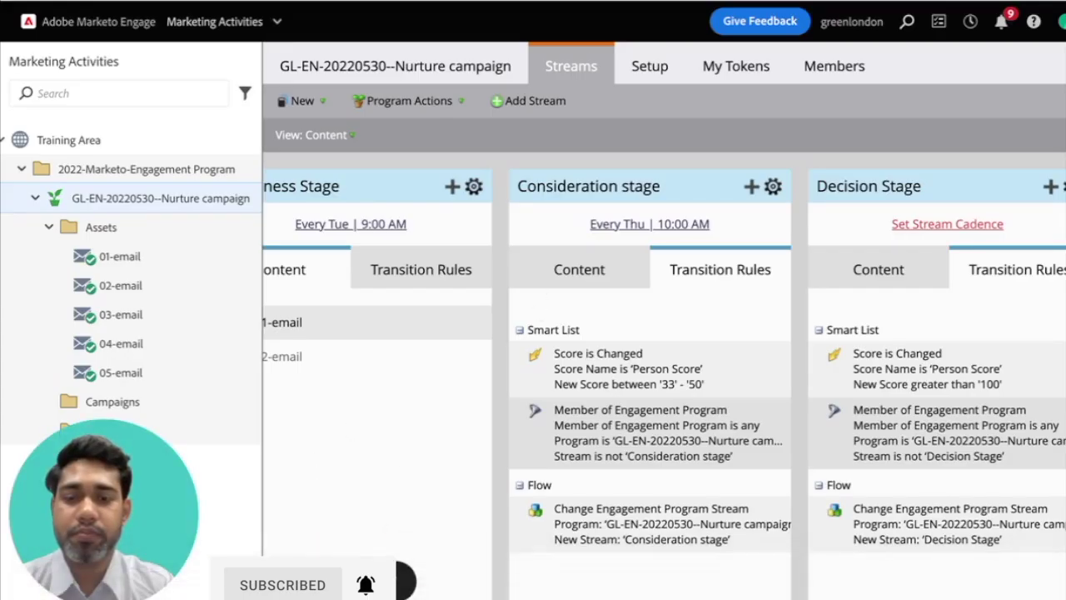
# - Add a Score is Changed trigger to the Awareness Stage's transition rules
pyautogui.hscroll(-3, 473, 413)
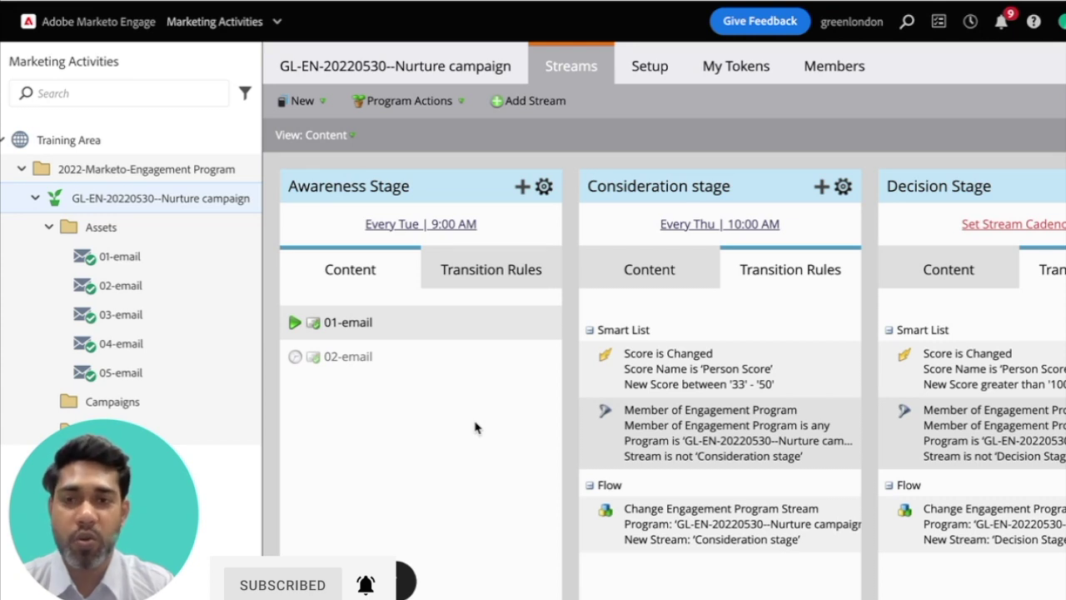
pyautogui.click(492, 283)
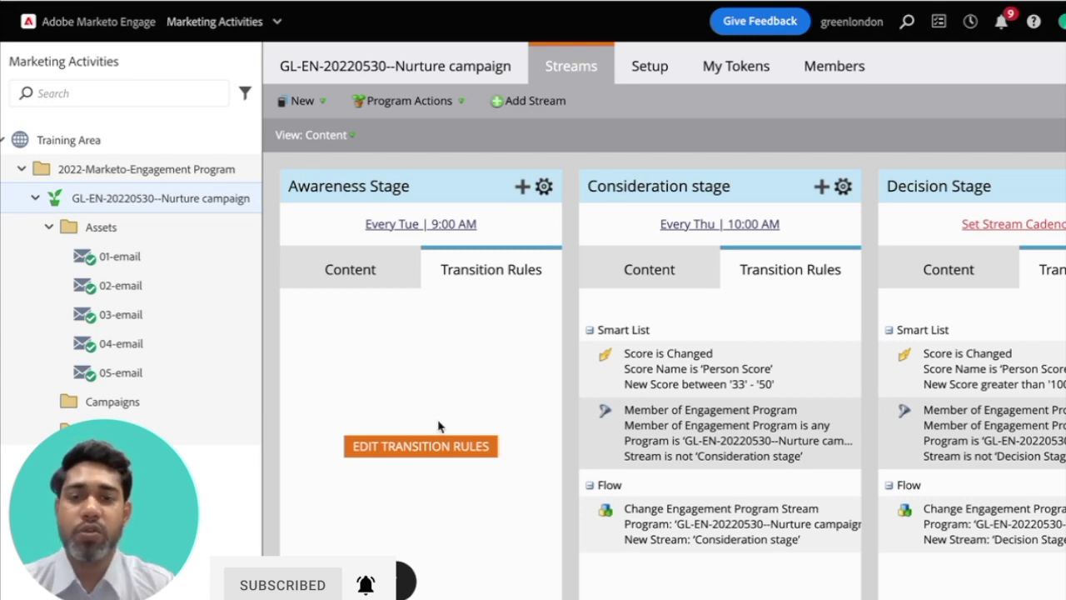
pyautogui.click(444, 454)
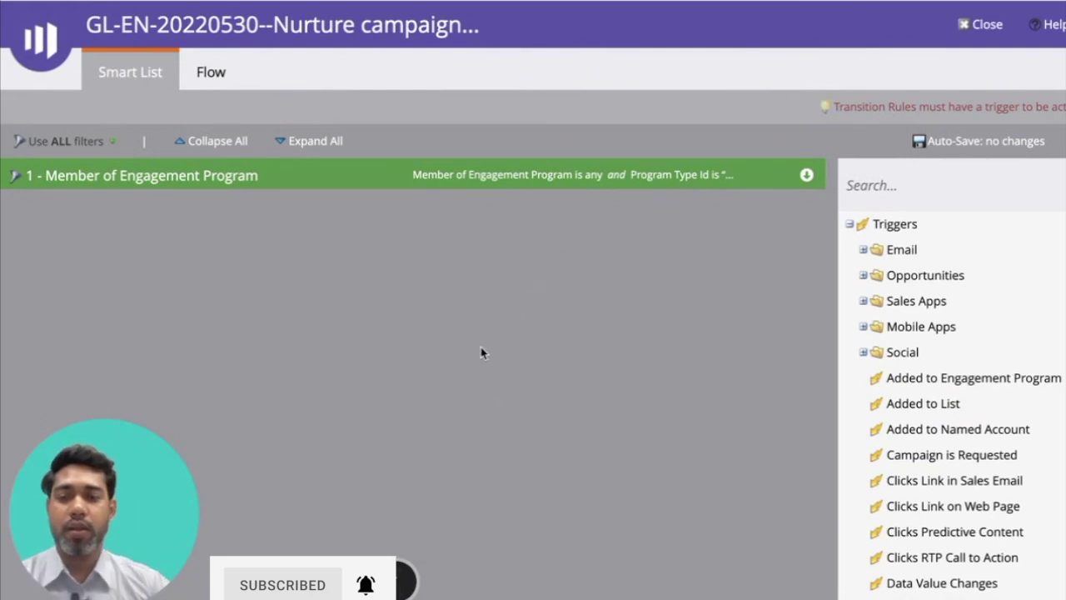
pyautogui.click(960, 170)
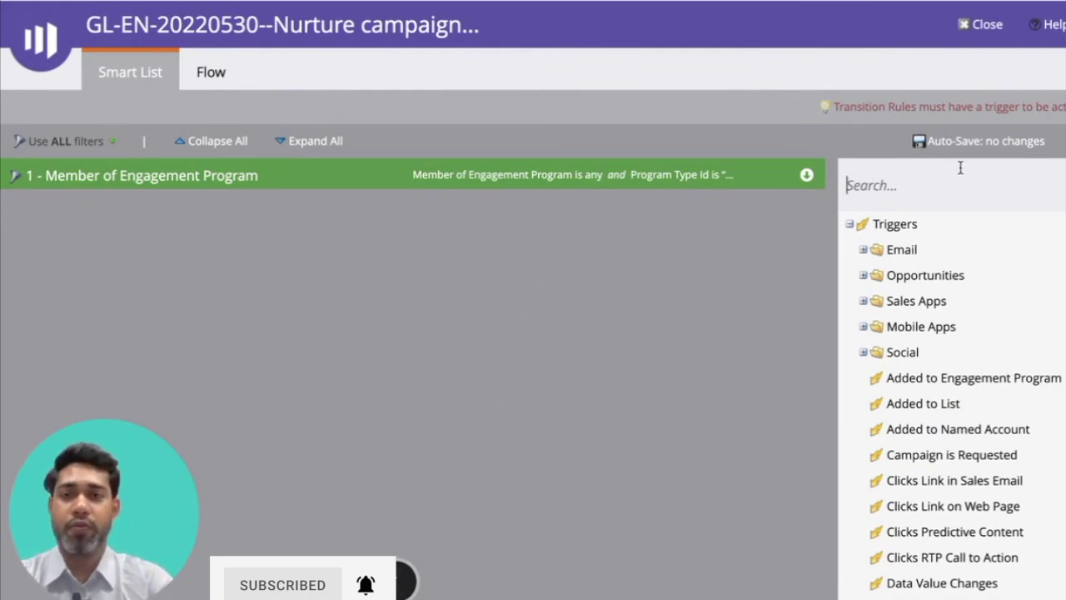
pyautogui.write('score is')
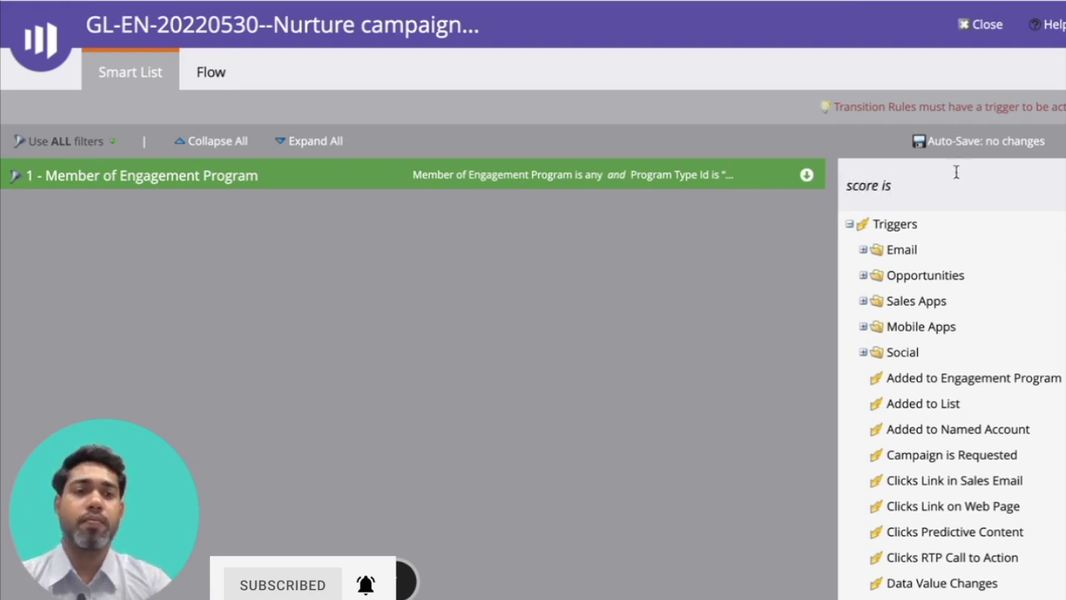
pyautogui.moveTo(952, 257); pyautogui.dragTo(583, 246)
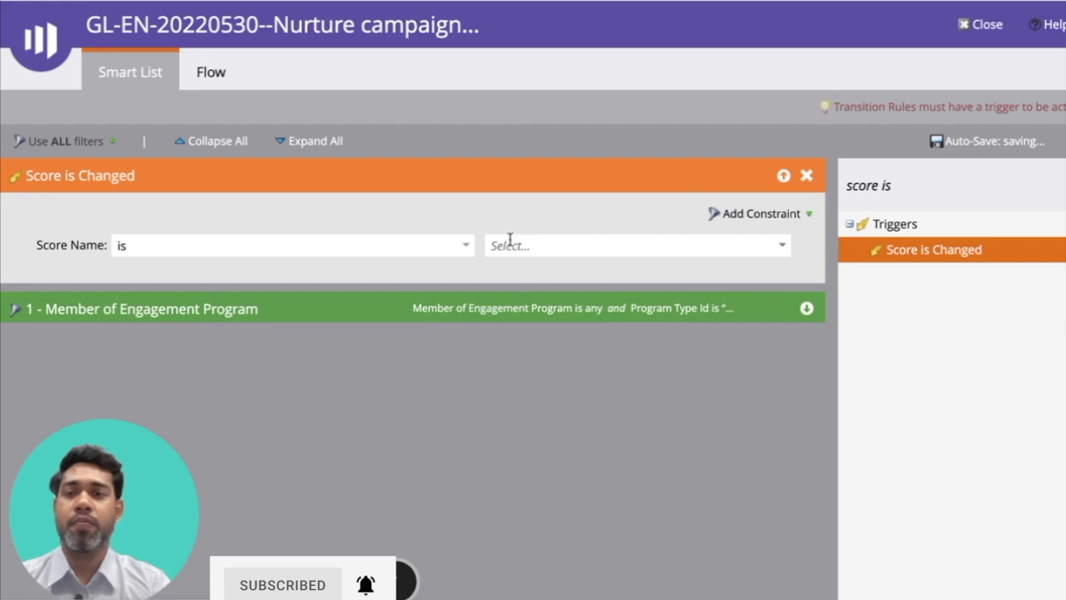
# - Set the Awareness Stage trigger's Score Name to Person Score and add a New Score constraint
pyautogui.click(786, 245)
pyautogui.click(692, 267)
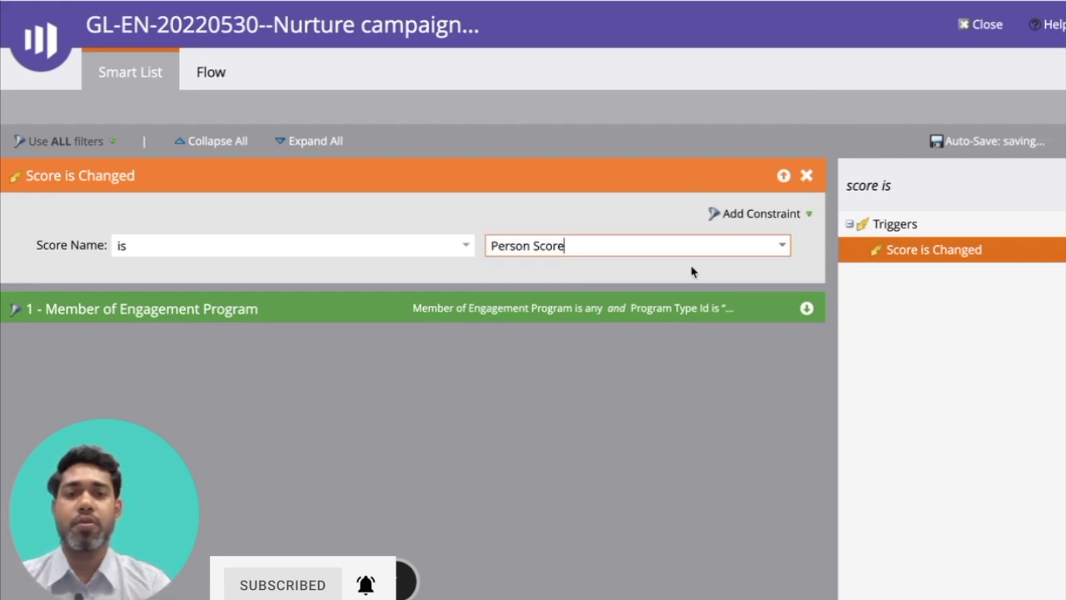
pyautogui.click(798, 216)
pyautogui.click(766, 269)
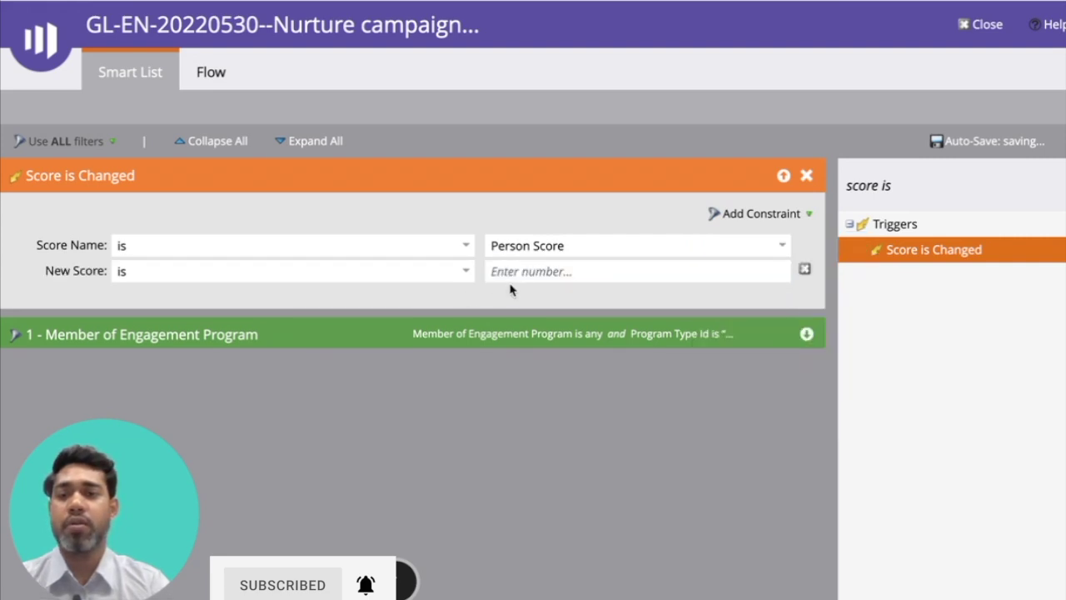
# - Limit the Awareness Stage trigger's New Score to between 0 and 32, and return the stream to its content view
pyautogui.click(464, 270)
pyautogui.click(271, 341)
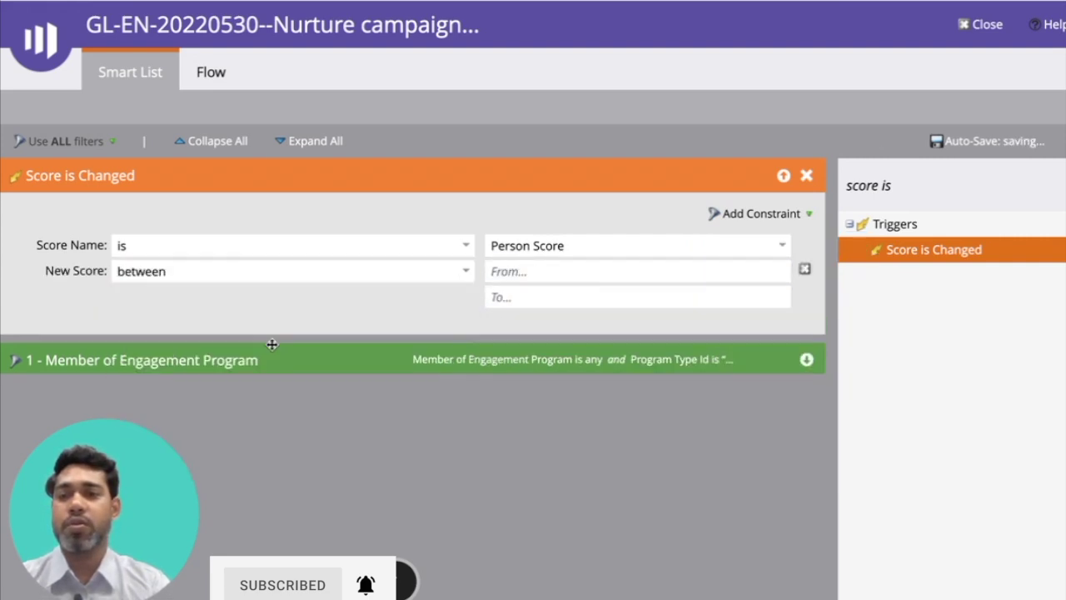
pyautogui.click(528, 273)
pyautogui.write('0')
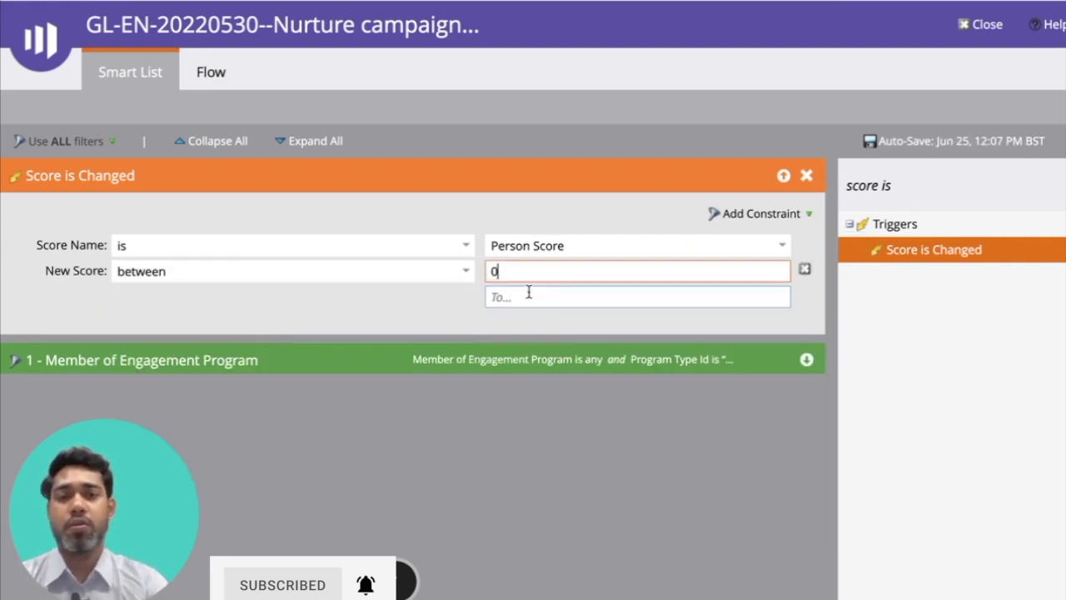
pyautogui.click(564, 306)
pyautogui.write('32')
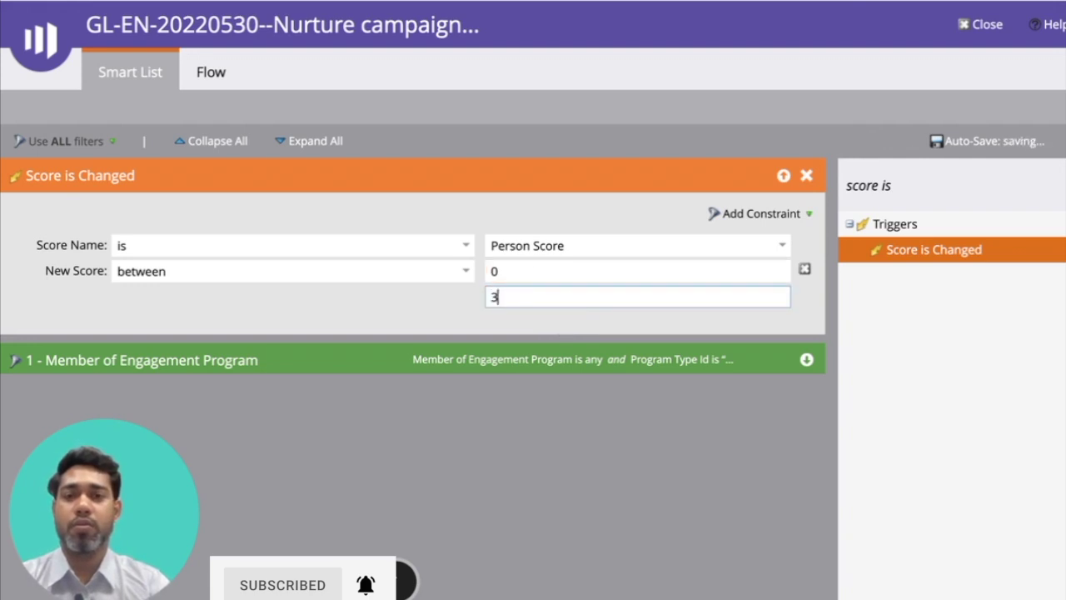
pyautogui.click(530, 461)
pyautogui.click(523, 270)
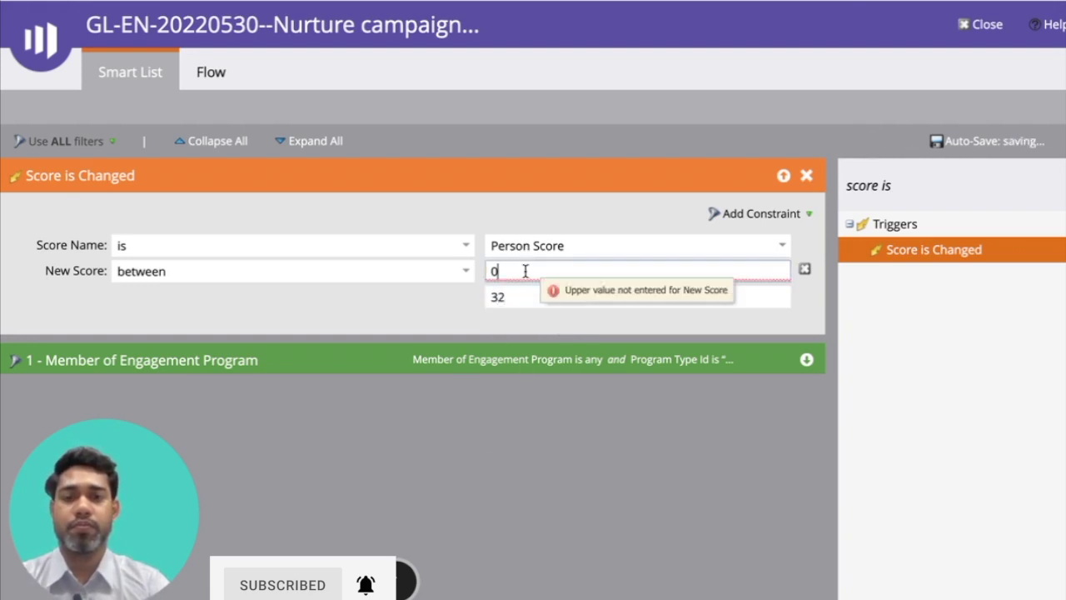
pyautogui.press('BackSpace')
pyautogui.write('0')
pyautogui.click(531, 429)
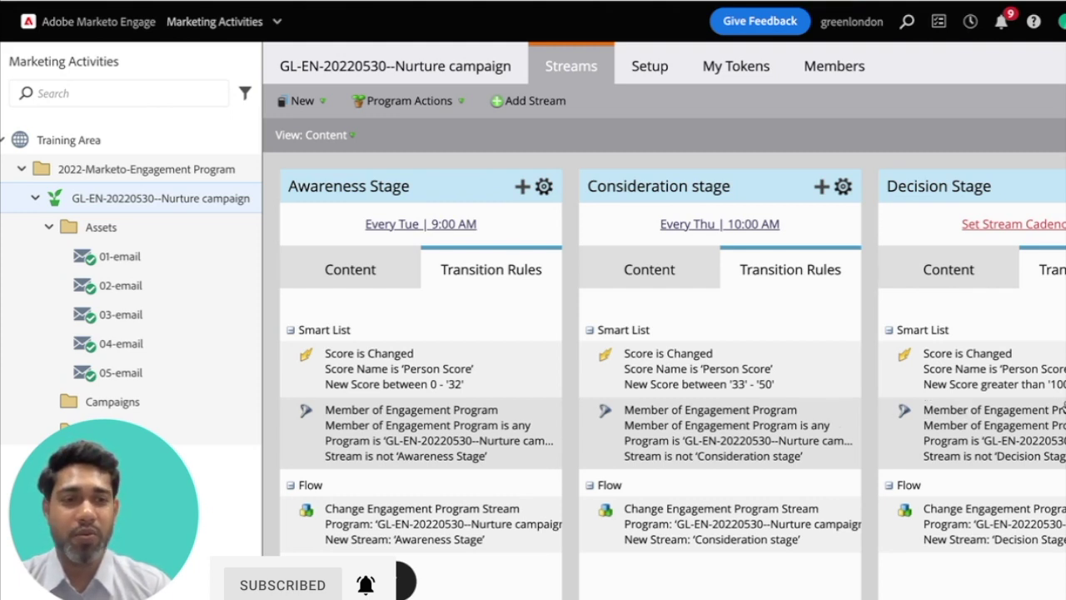
pyautogui.click(389, 279)
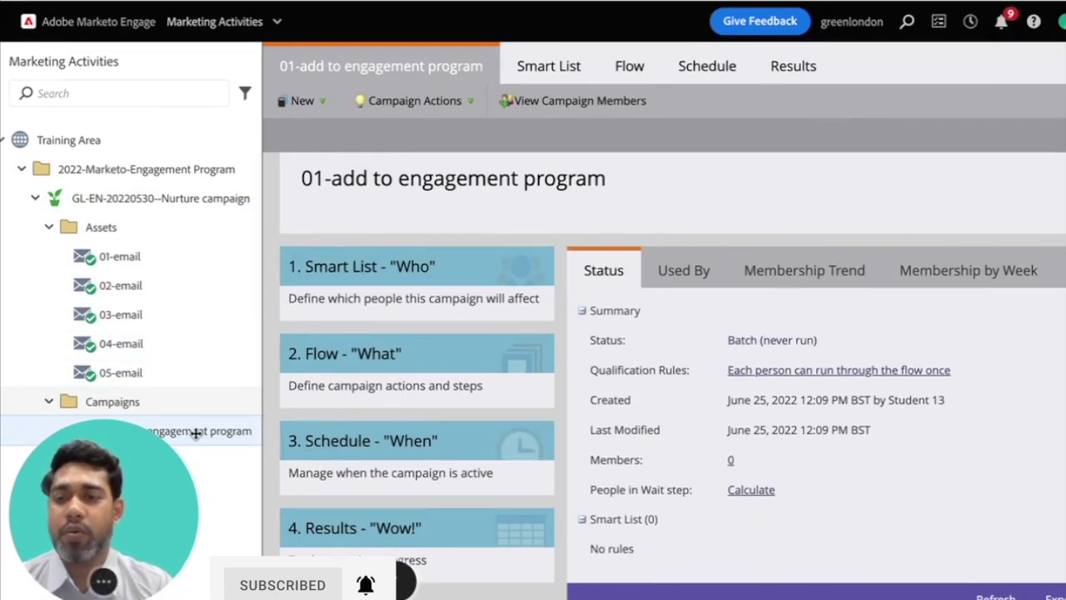
# - Add a Person is Created trigger to the smart list of the 01-add to engagement program campaign
pyautogui.click(549, 65)
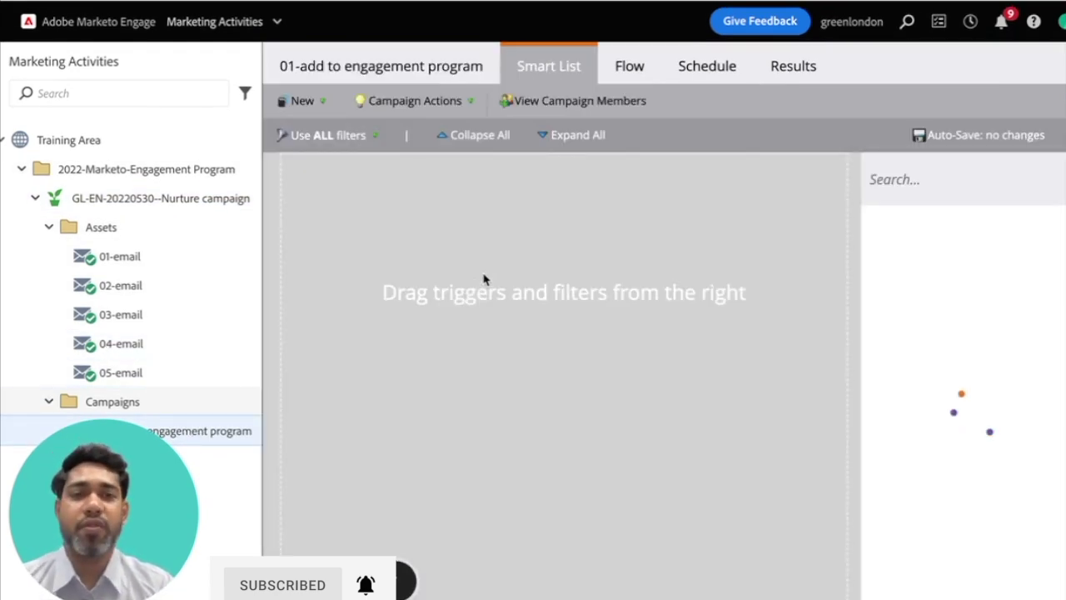
pyautogui.click(938, 173)
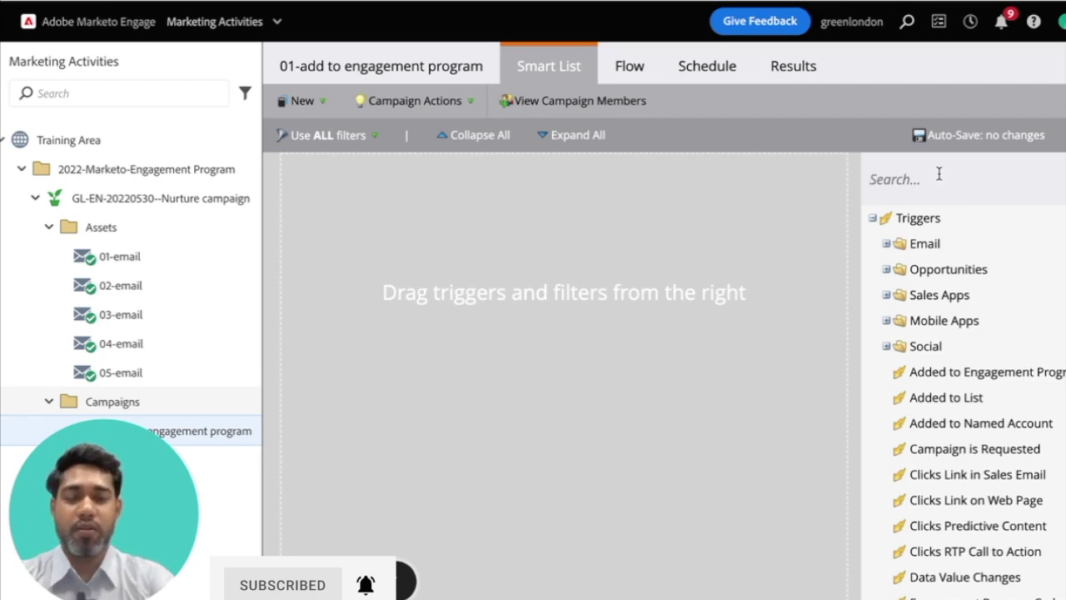
pyautogui.write('oper')
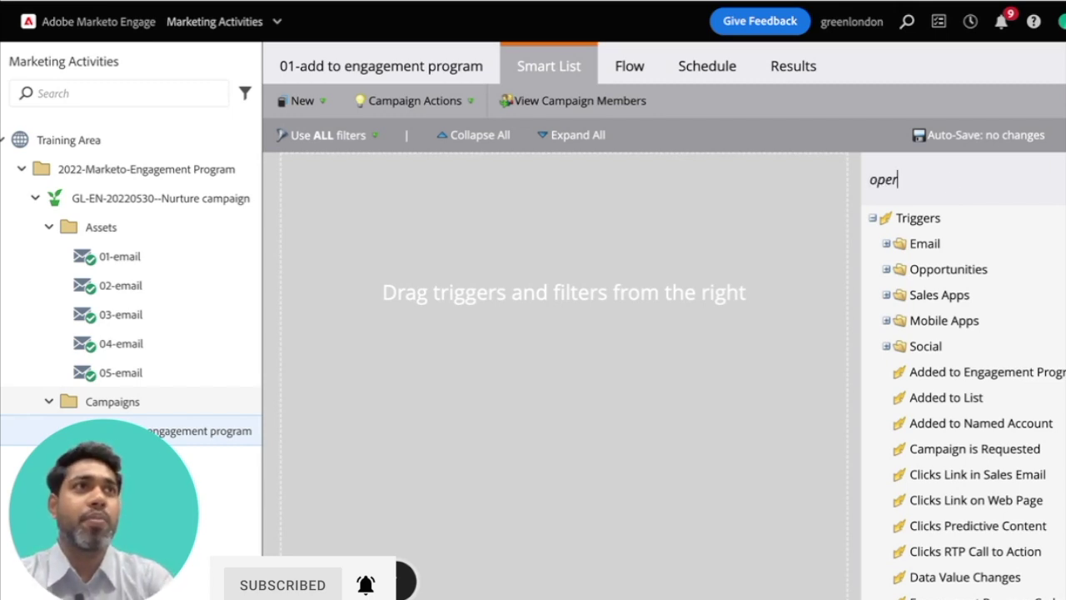
pyautogui.press('BackSpace')
pyautogui.press('BackSpace')
pyautogui.press('BackSpace')
pyautogui.press('BackSpace')
pyautogui.write('person is')
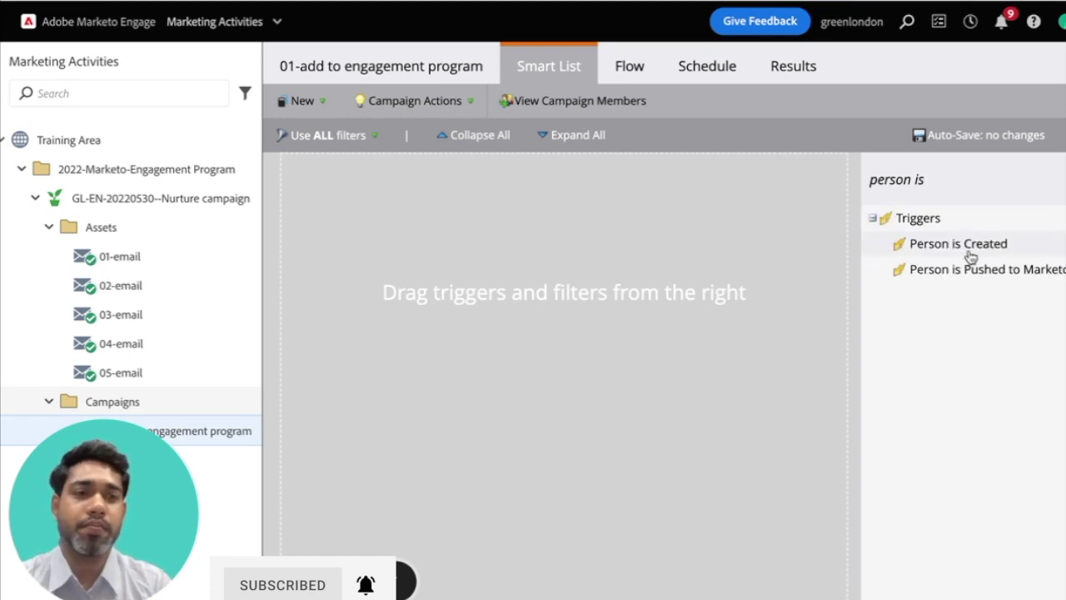
pyautogui.moveTo(964, 248); pyautogui.dragTo(524, 238)
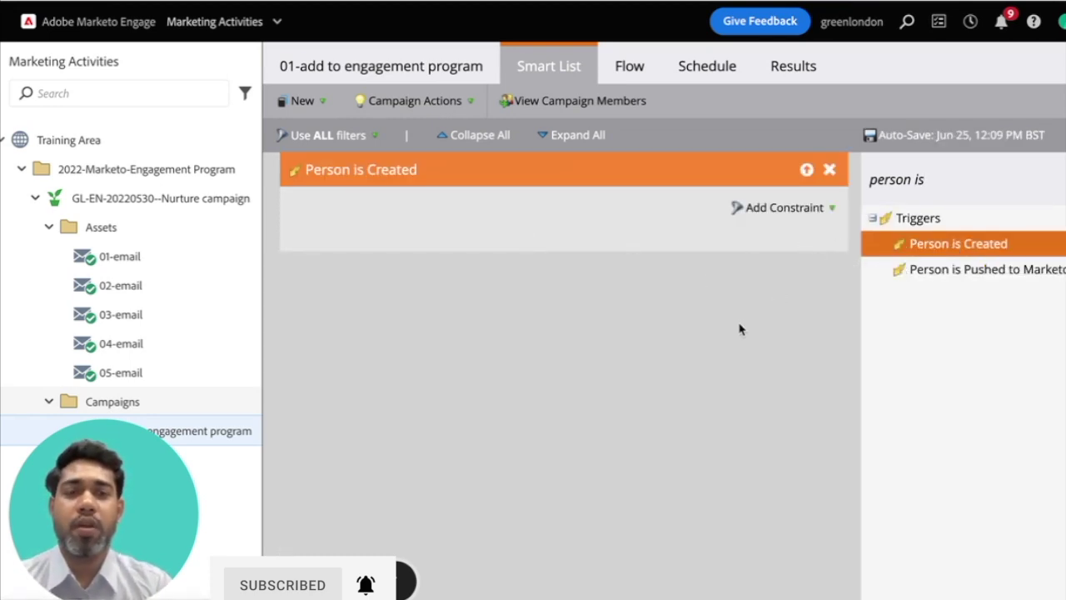
# - Add a Person Status filter to the campaign's smart list and set it to Prospect
pyautogui.tripleClick(998, 183)
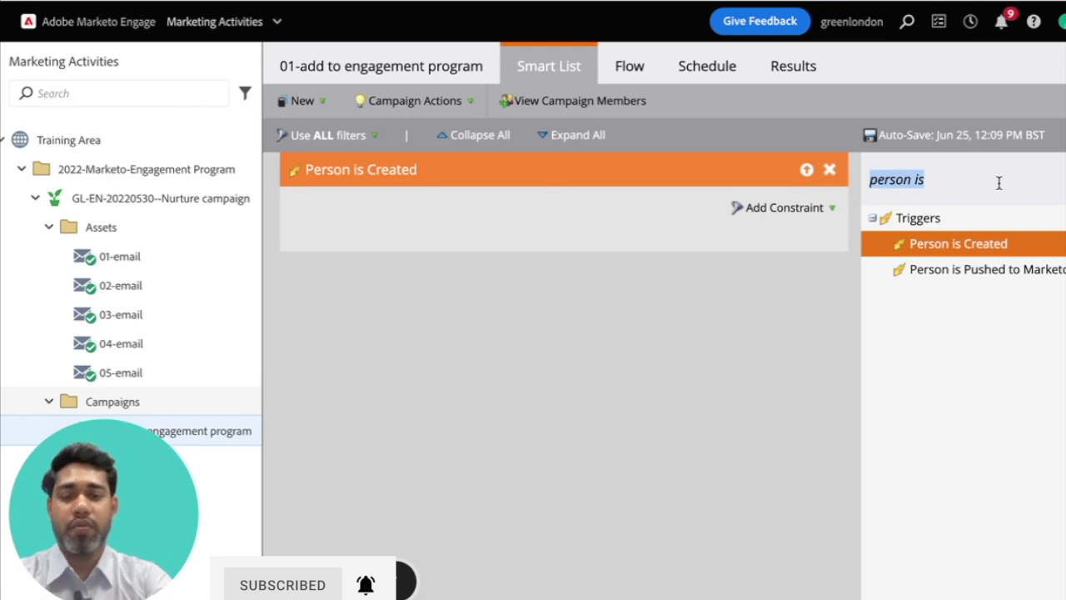
pyautogui.write('person')
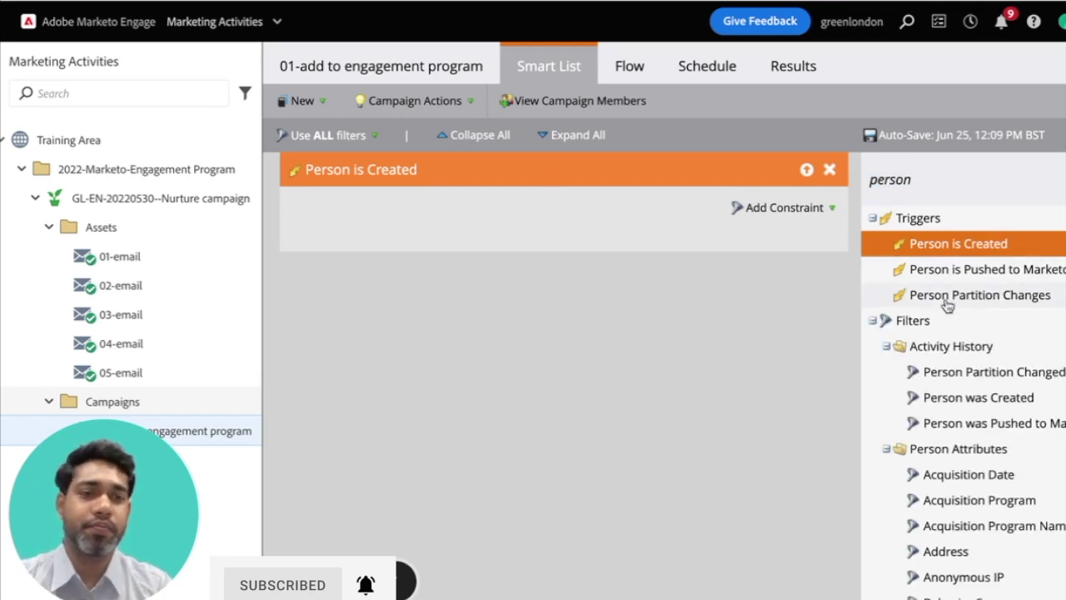
pyautogui.write(' stat')
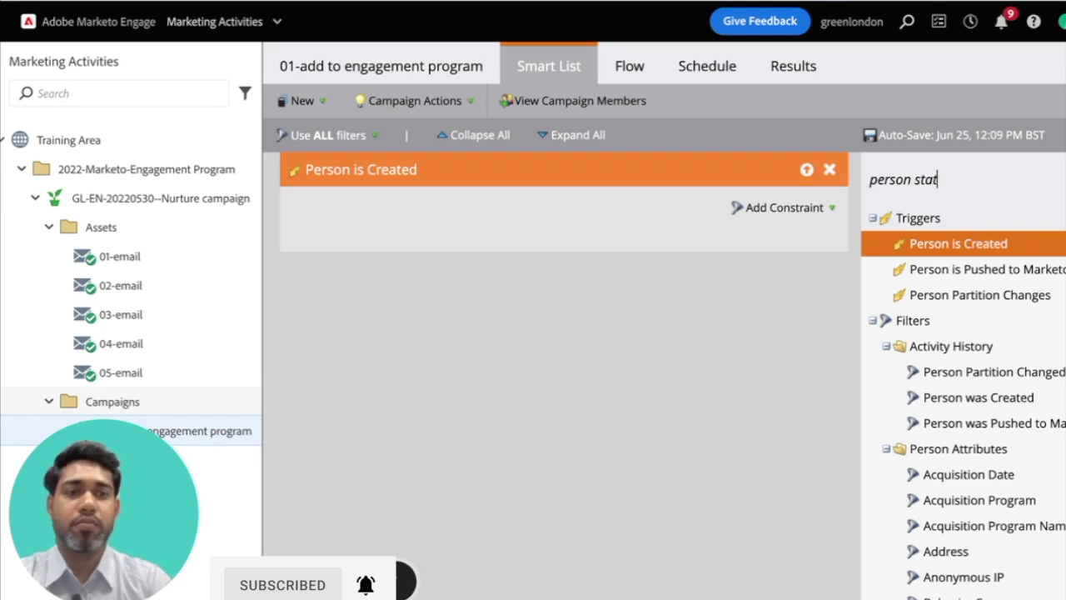
pyautogui.moveTo(927, 278); pyautogui.dragTo(566, 319)
pyautogui.click(801, 314)
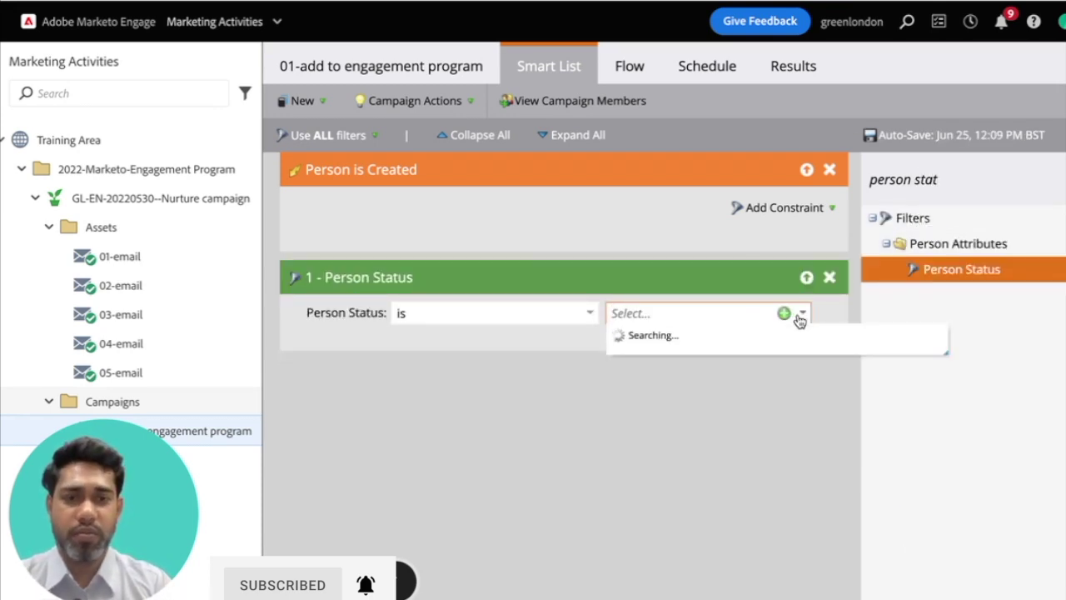
pyautogui.click(732, 339)
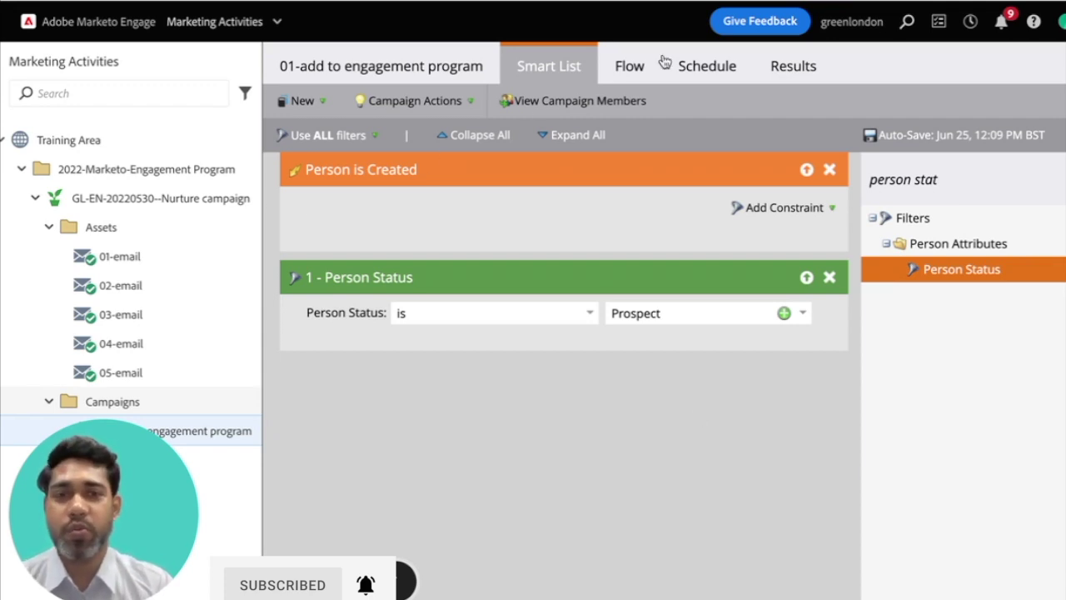
# - Add a Change Program Status step to the campaign's flow with the new status Nurture > Member
pyautogui.click(629, 66)
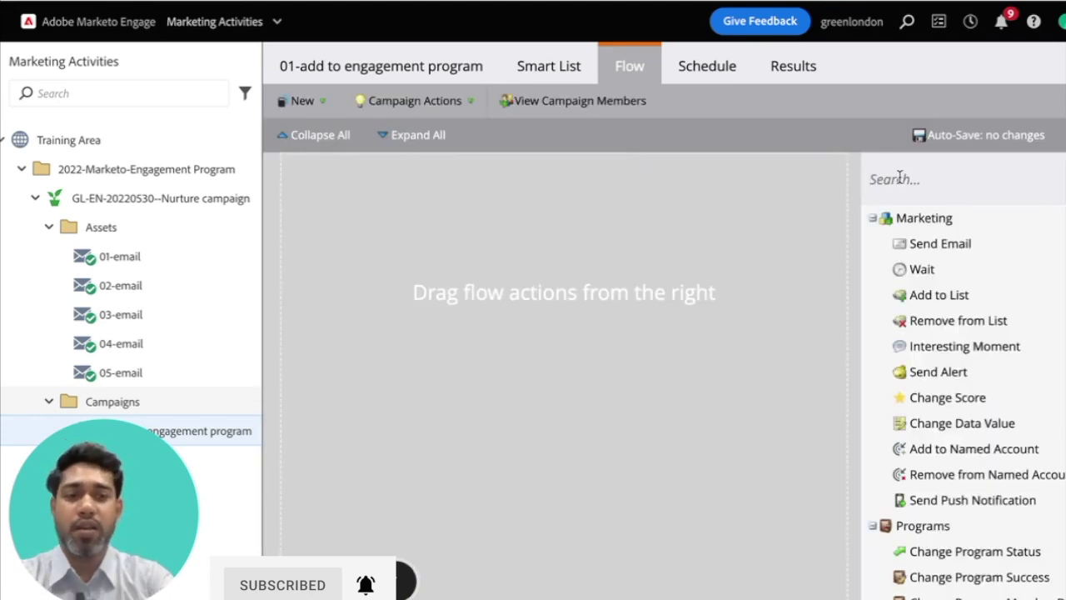
pyautogui.moveTo(966, 551); pyautogui.dragTo(446, 161)
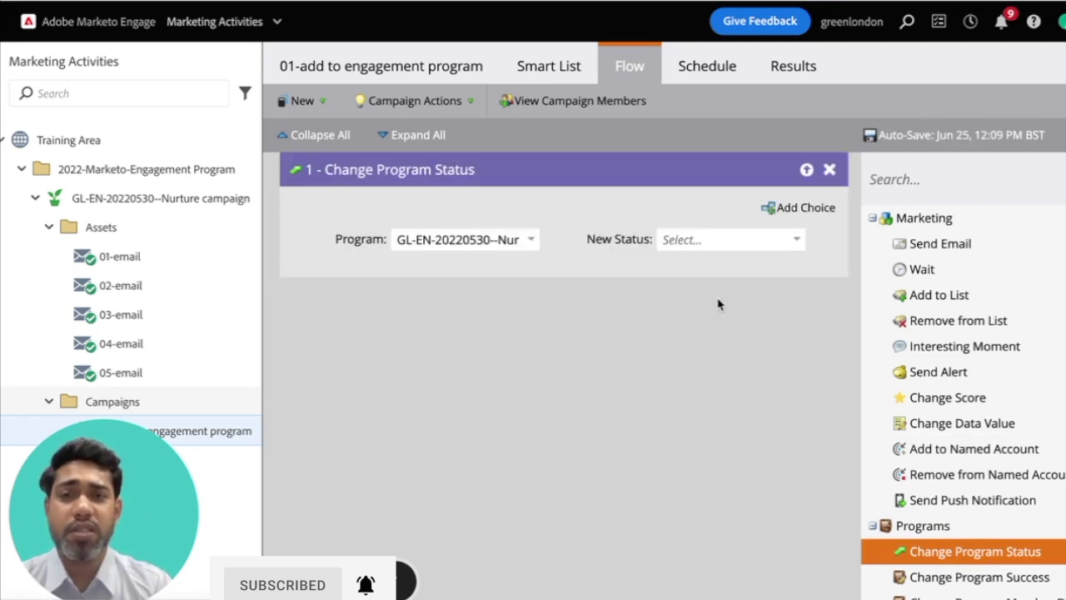
pyautogui.click(798, 240)
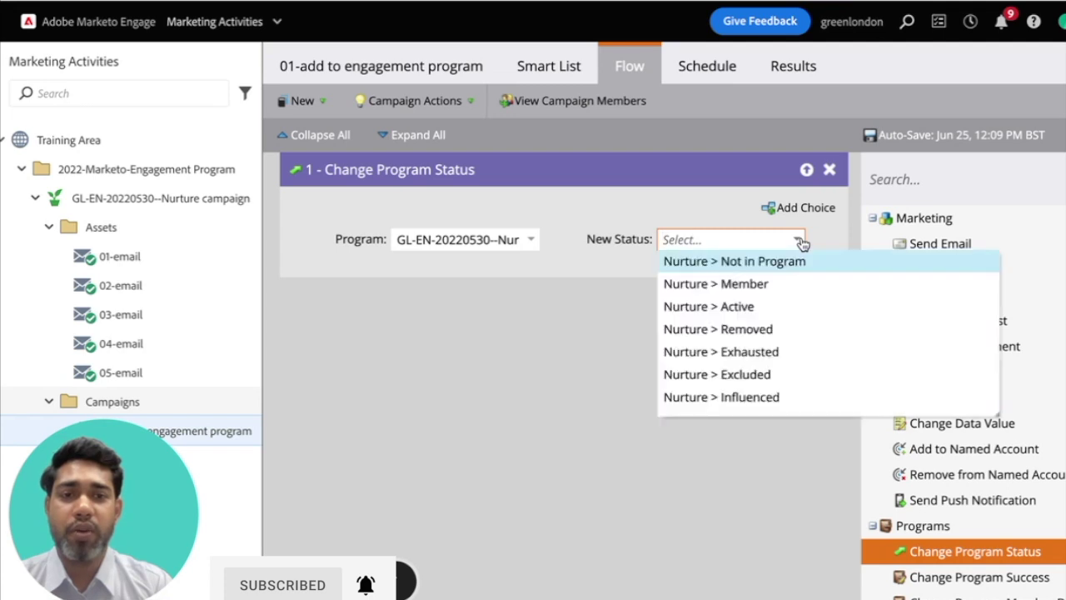
pyautogui.click(767, 286)
# - Add an Add to Engagement Program step as the second flow action, with Awareness Stage as its stream
pyautogui.click(907, 165)
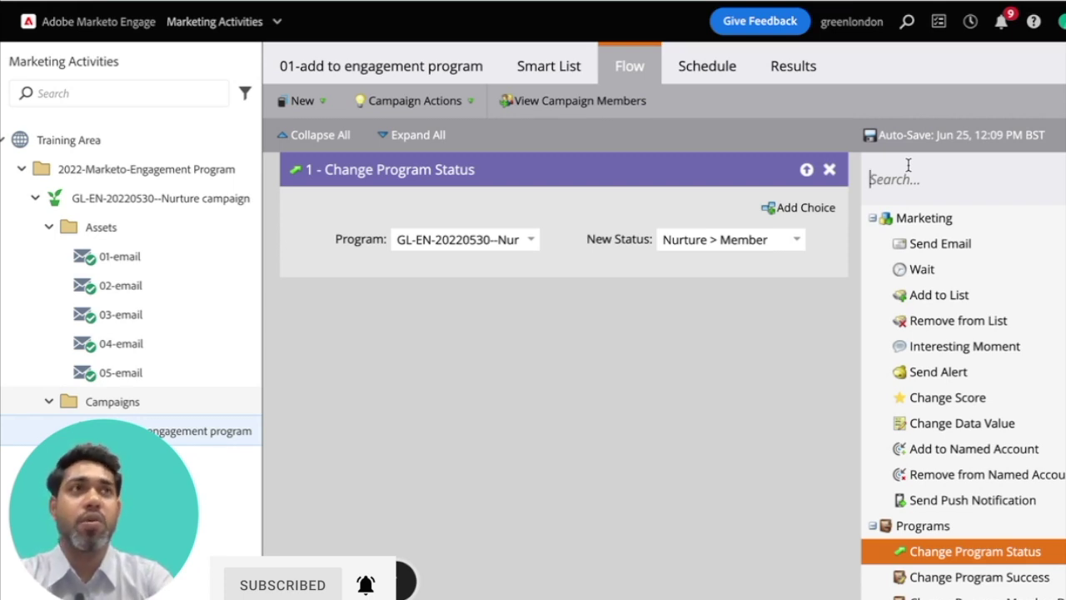
pyautogui.write('eng')
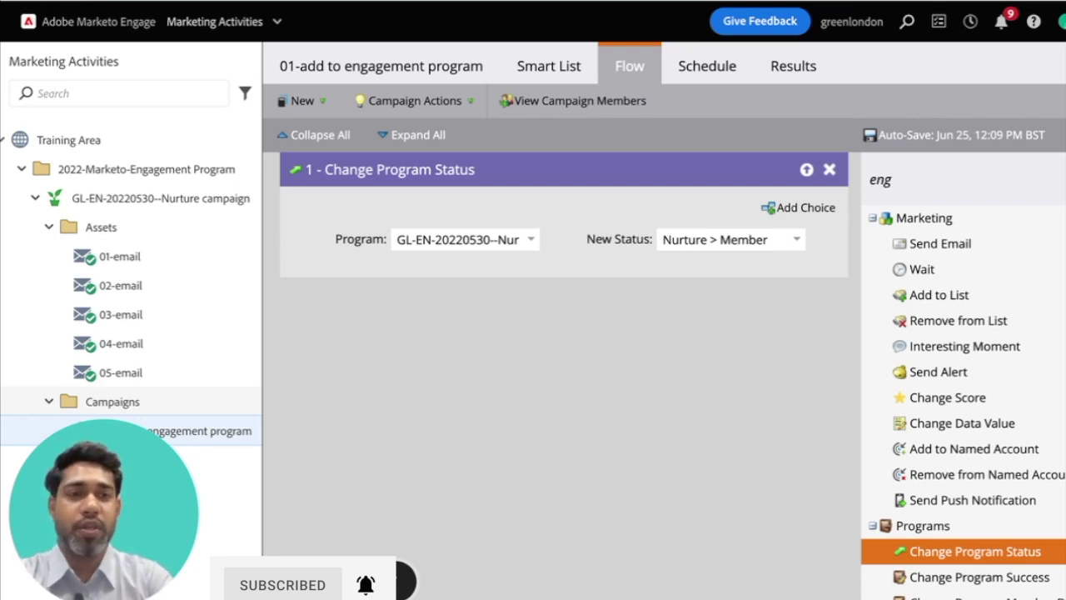
pyautogui.write('g')
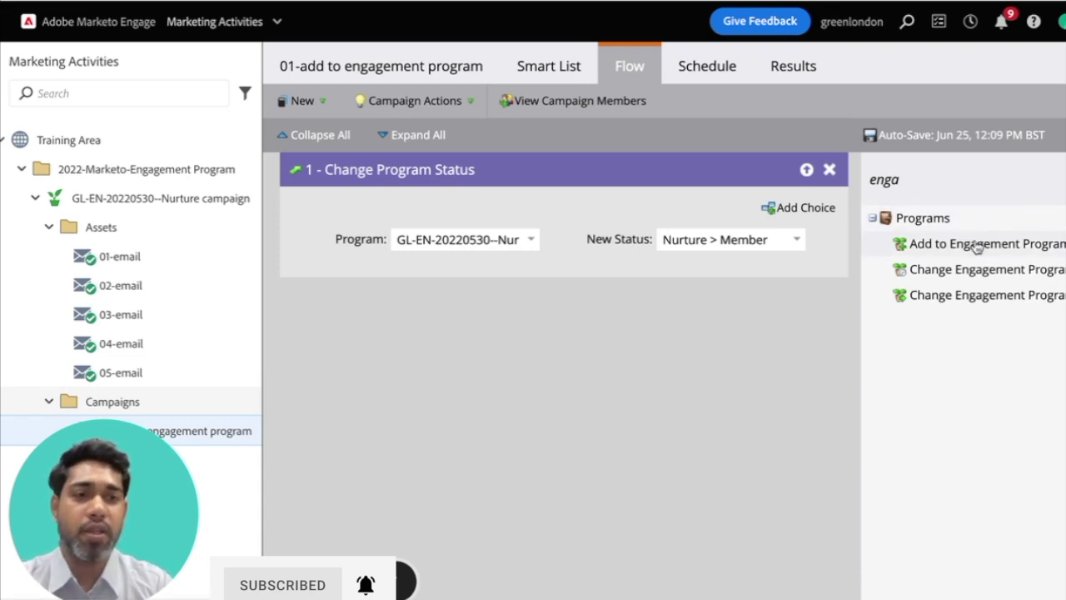
pyautogui.moveTo(977, 245); pyautogui.dragTo(499, 370)
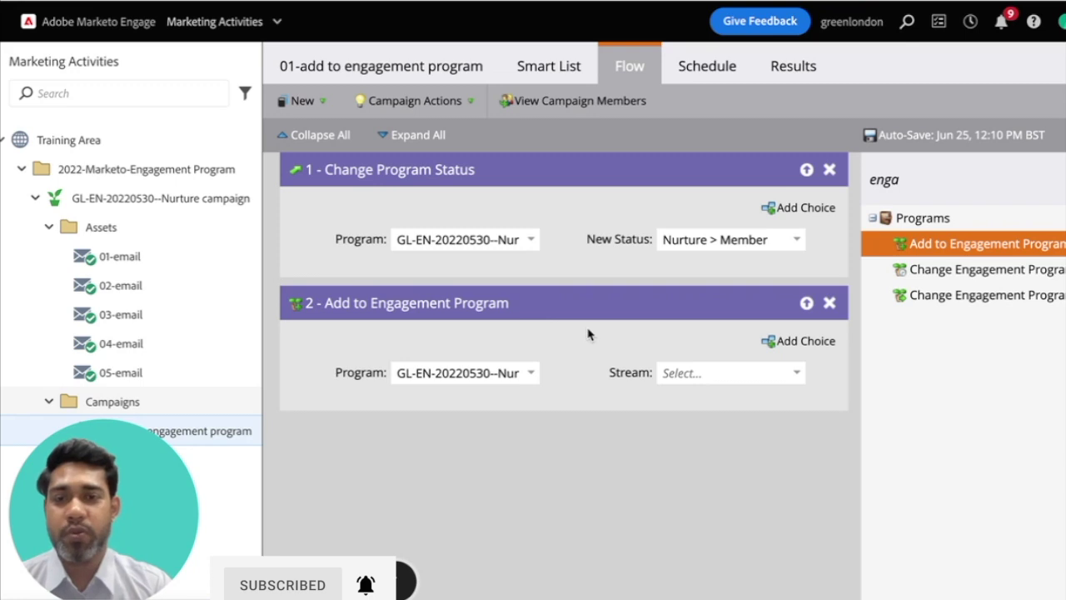
pyautogui.click(800, 379)
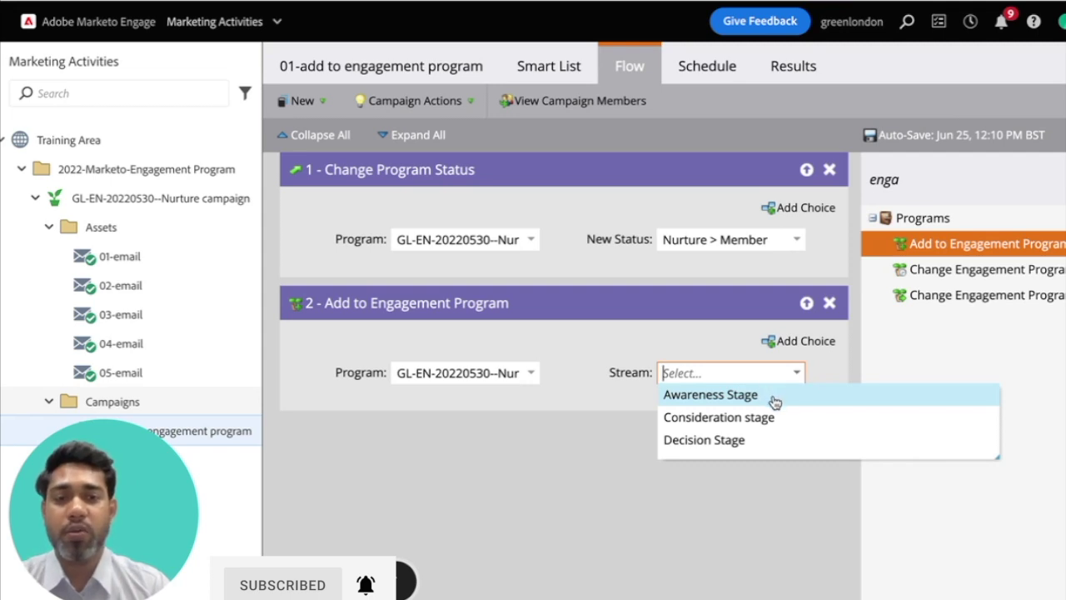
pyautogui.click(775, 403)
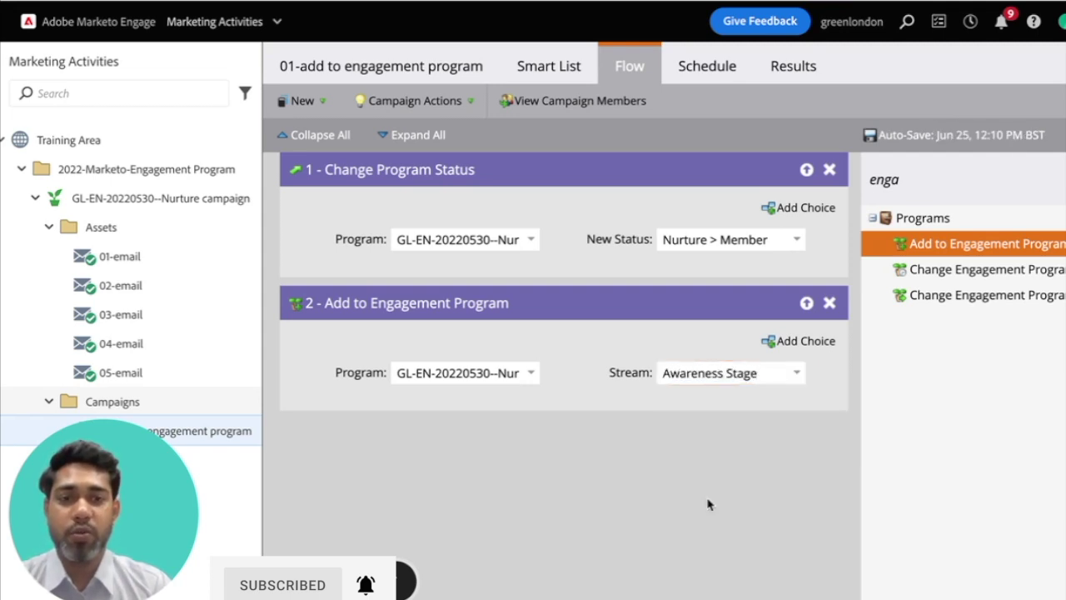
# - Review the smart campaign's schedule, smart list and flow
pyautogui.click(709, 71)
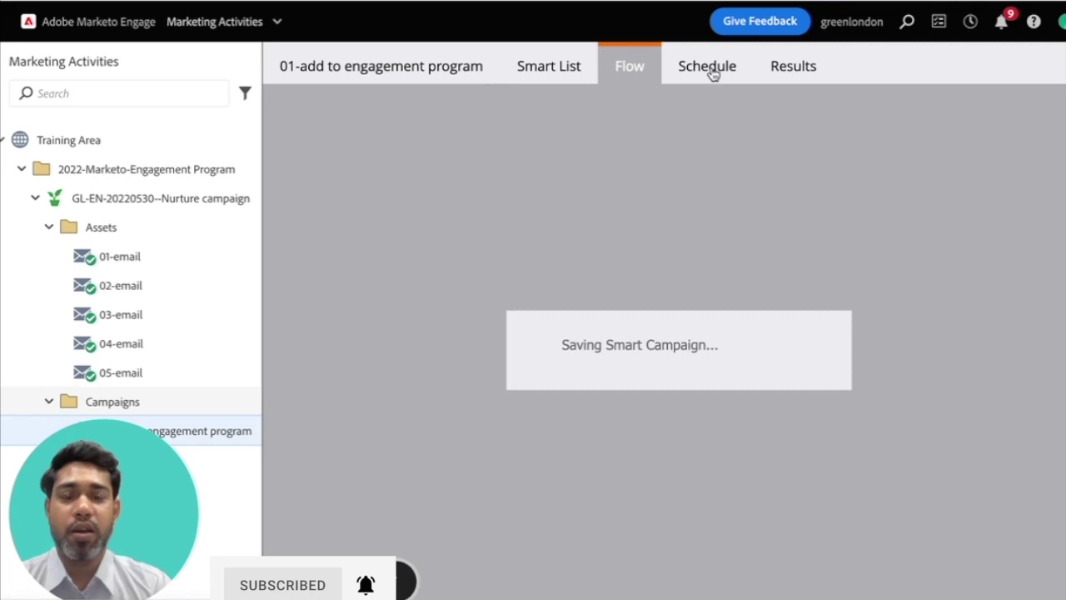
pyautogui.click(564, 68)
pyautogui.click(650, 79)
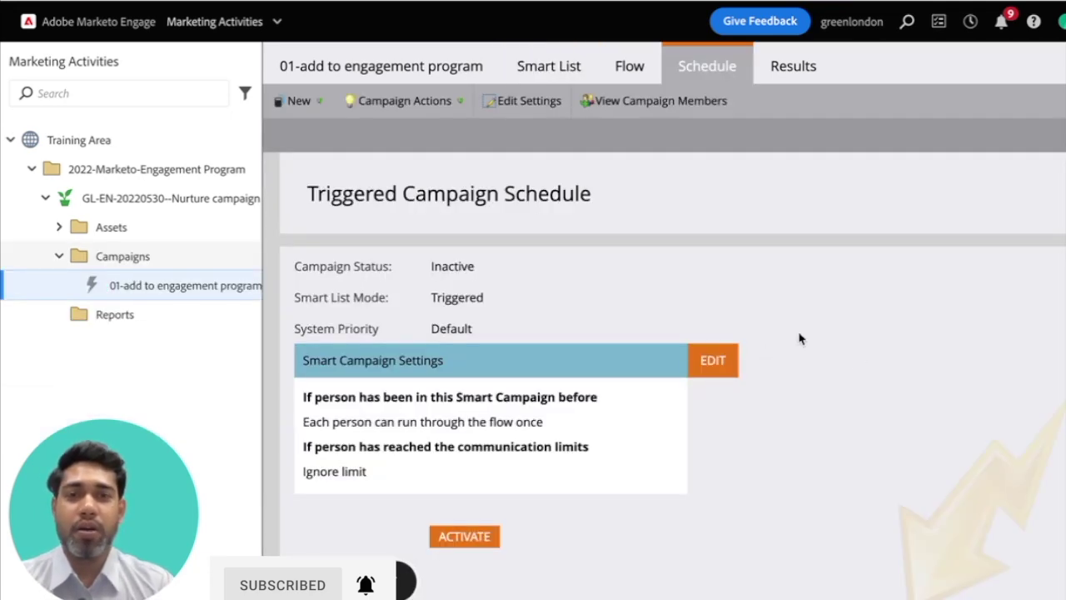
# - Activate the 01-add to engagement program campaign and review its smart list and flow
pyautogui.click(467, 541)
pyautogui.click(824, 453)
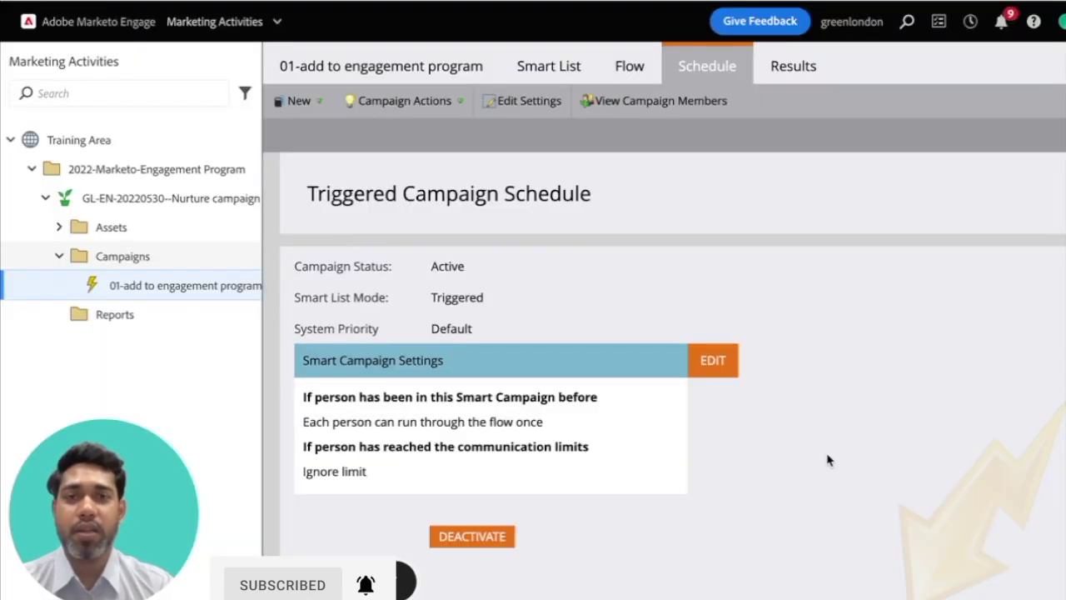
pyautogui.click(552, 66)
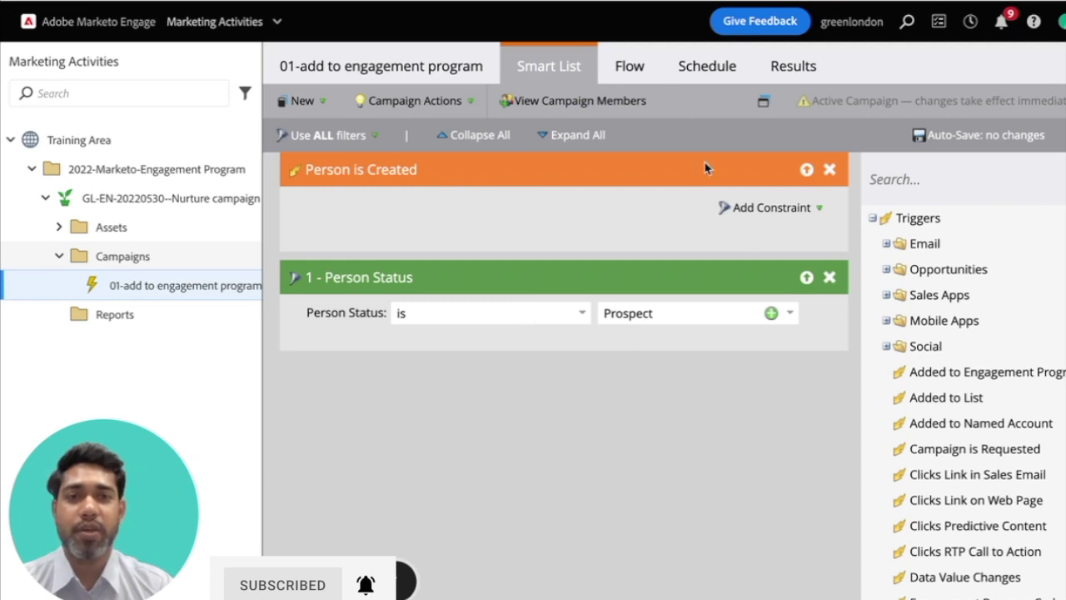
pyautogui.click(642, 67)
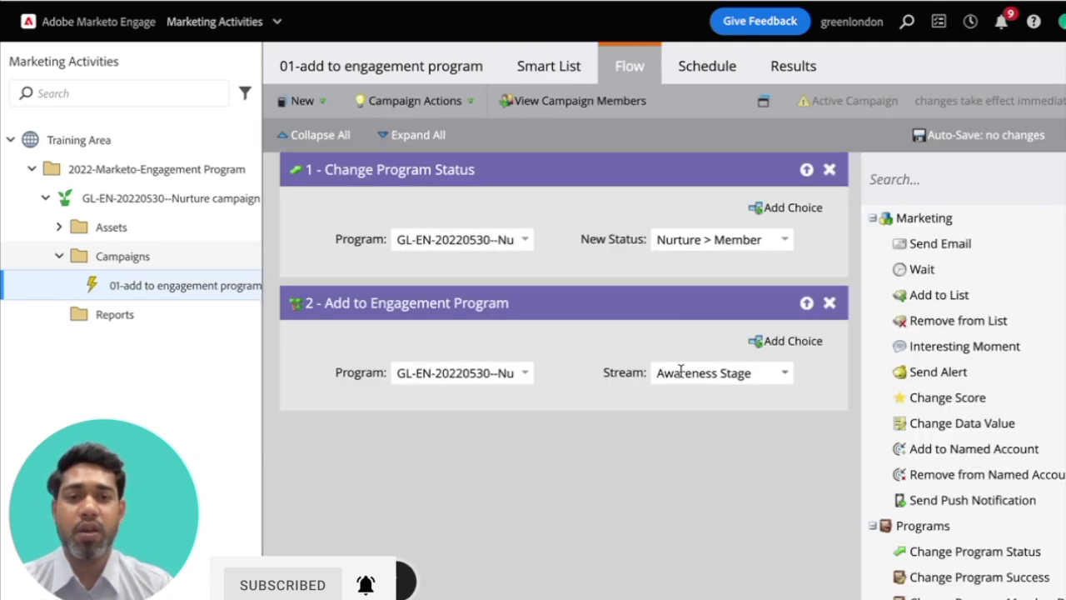
pyautogui.click(445, 372)
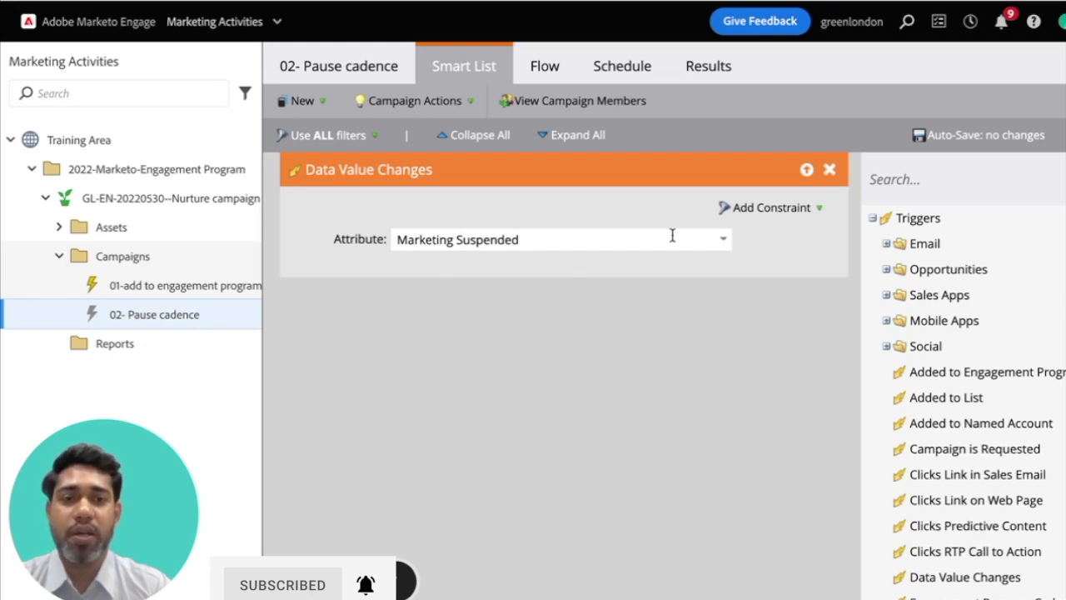
# - Add a New Value constraint of true to the Marketing Suspended data value change trigger in 02- Pause cadence
pyautogui.click(813, 209)
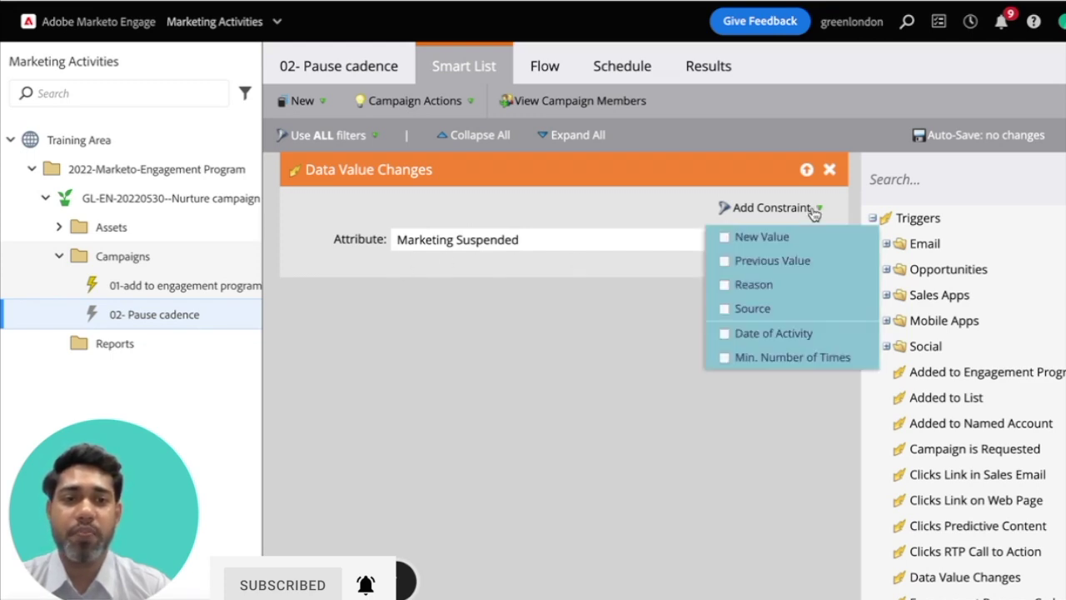
pyautogui.click(757, 240)
pyautogui.click(470, 267)
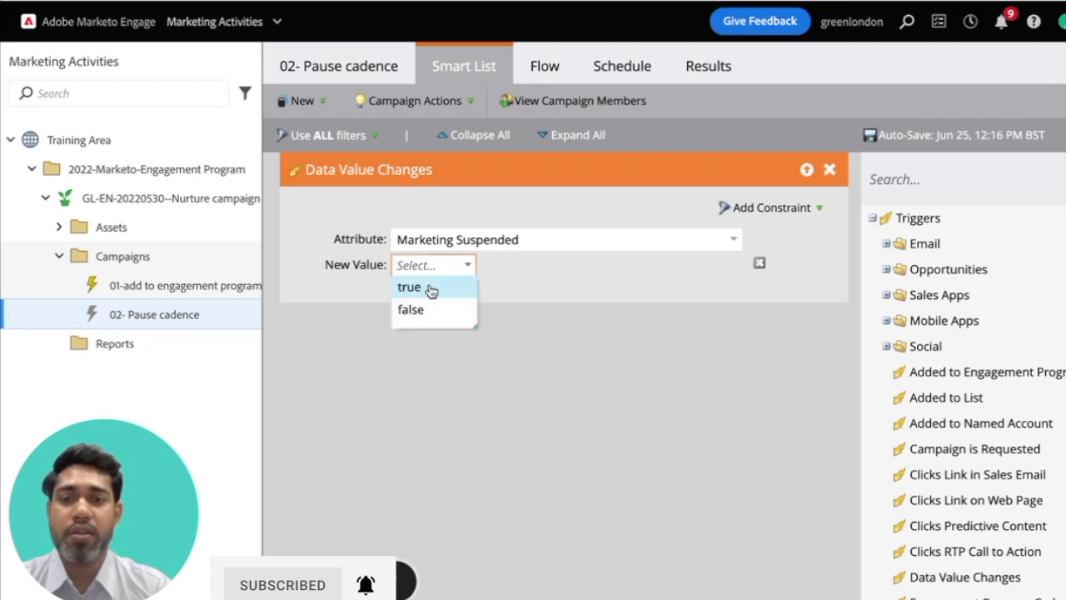
pyautogui.click(431, 288)
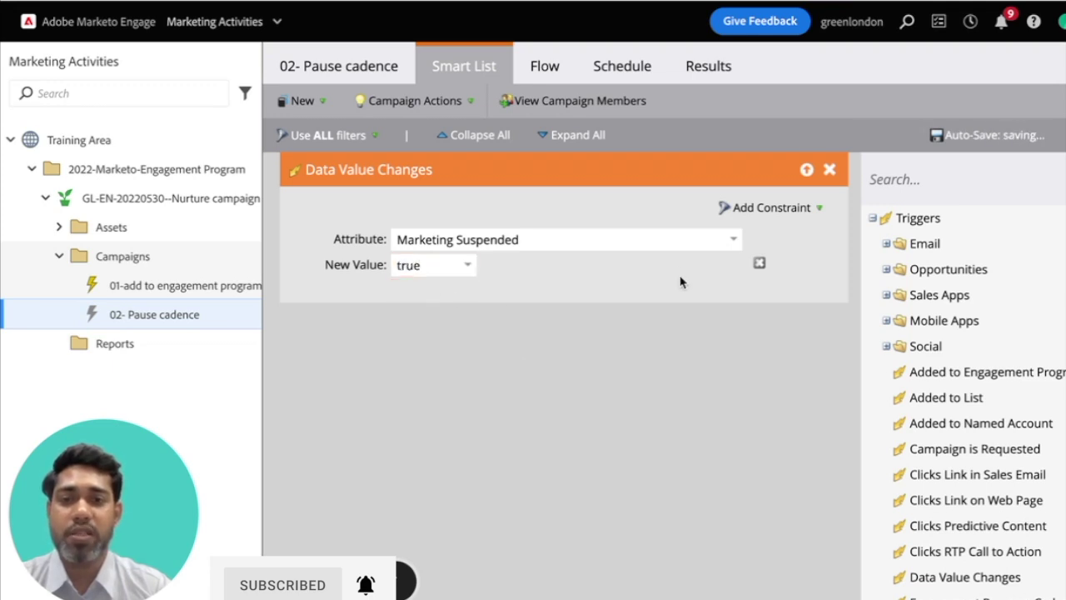
# - Check the nurture program in the pause campaign's Change Engagement Program Cadence flow step and choose Paused as its new value
pyautogui.click(543, 70)
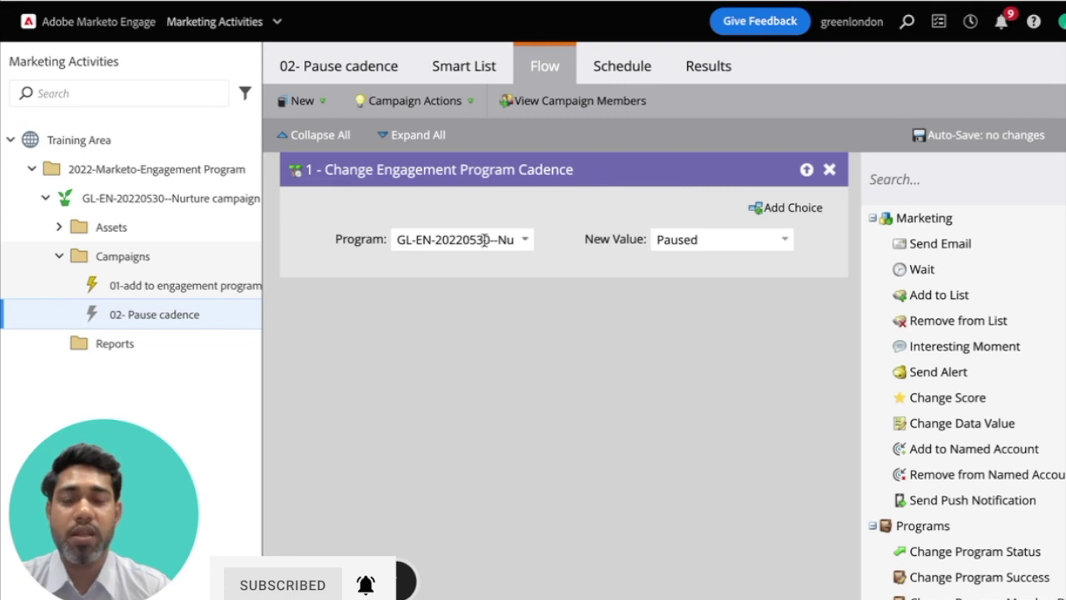
pyautogui.moveTo(391, 245); pyautogui.dragTo(563, 251)
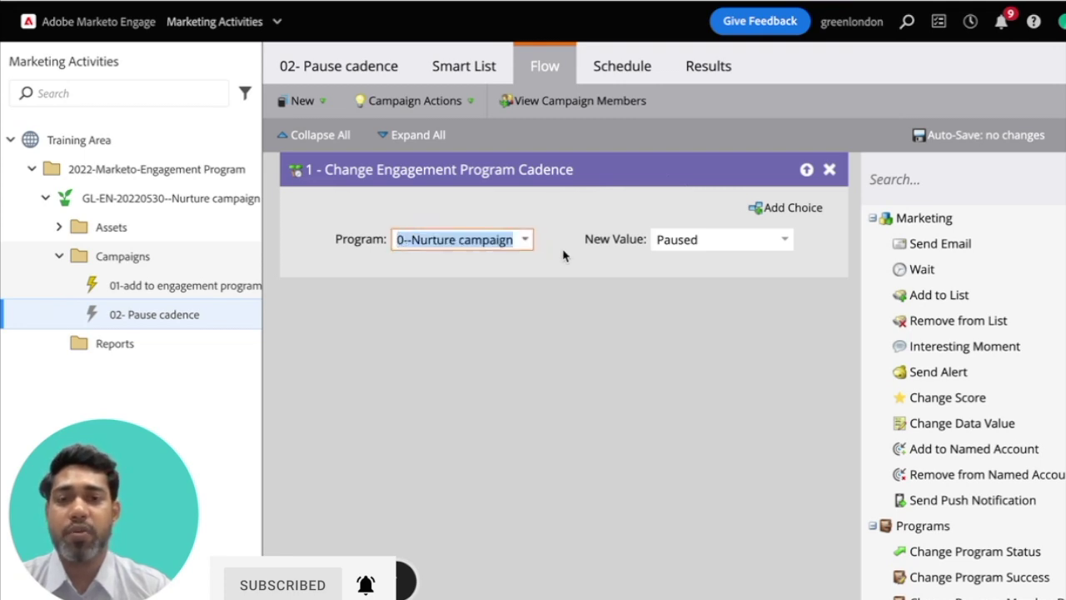
pyautogui.click(789, 256)
pyautogui.click(785, 243)
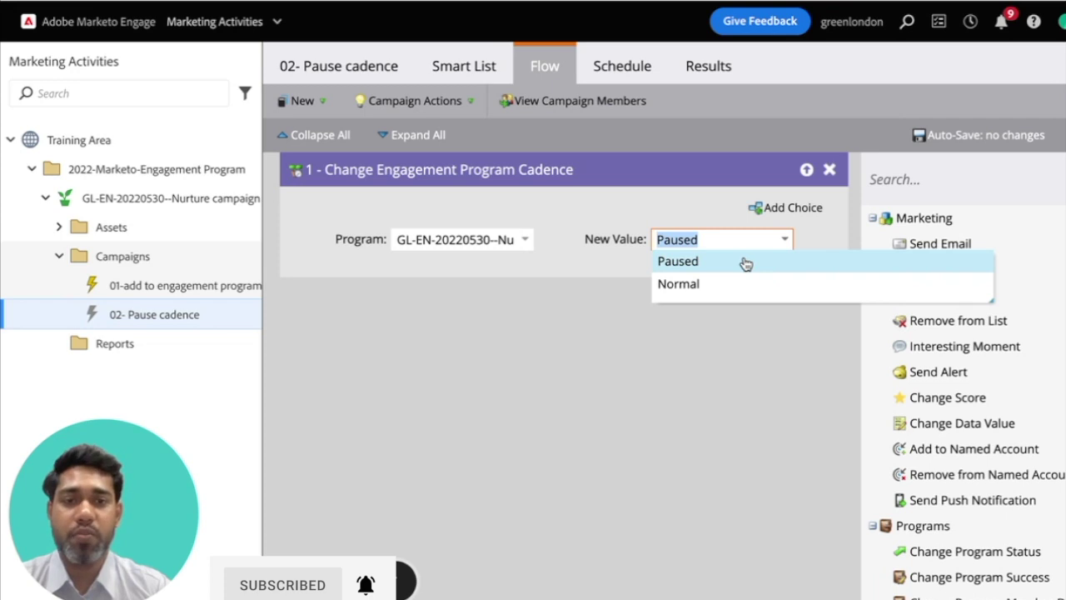
pyautogui.click(745, 263)
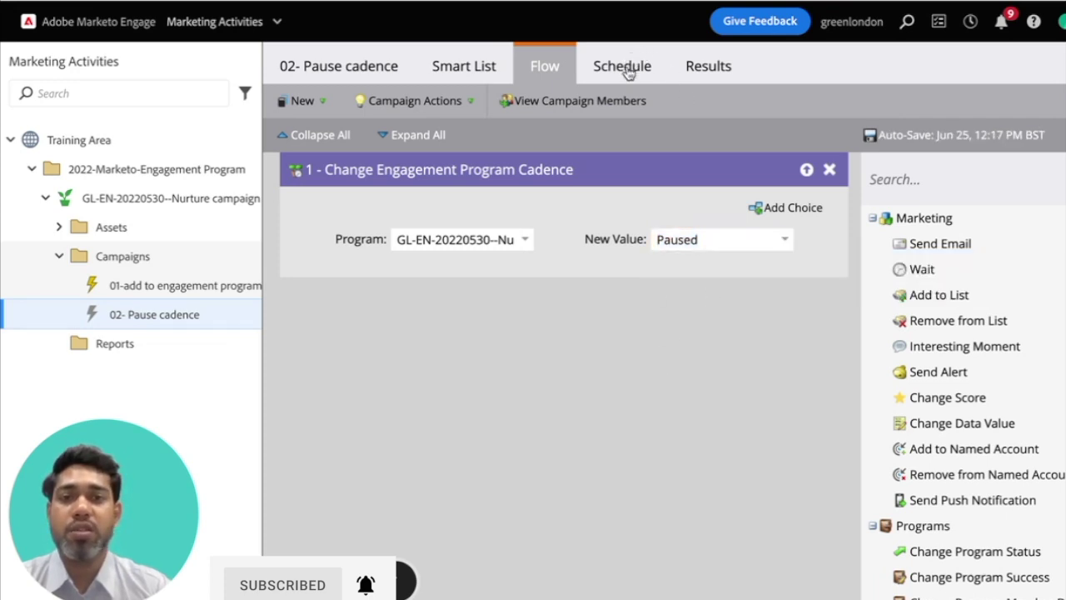
# - Activate the 02- Pause cadence triggered campaign
pyautogui.click(626, 70)
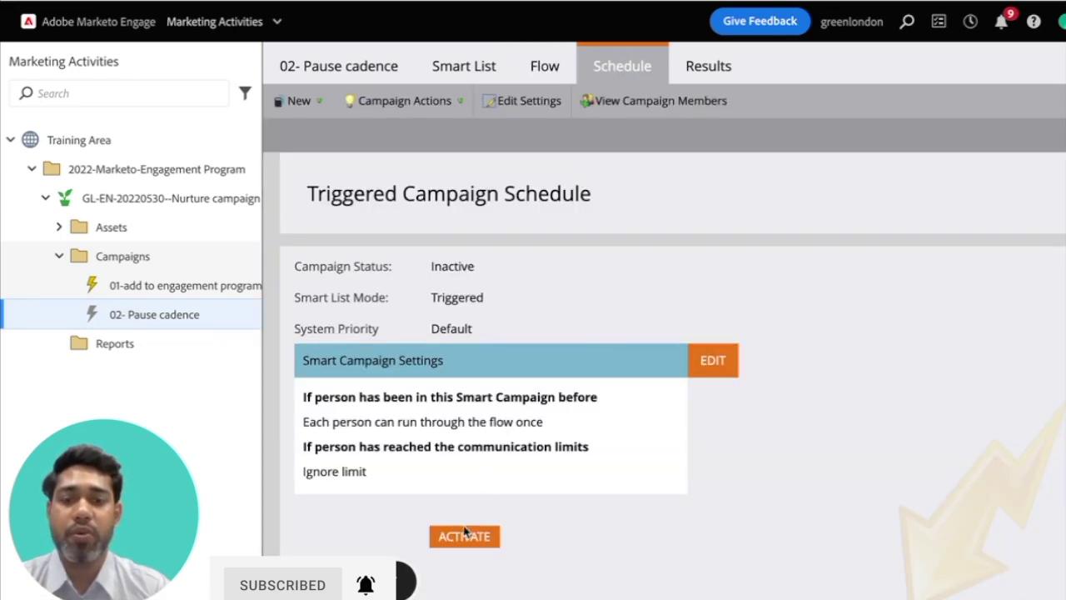
pyautogui.click(463, 536)
pyautogui.click(848, 454)
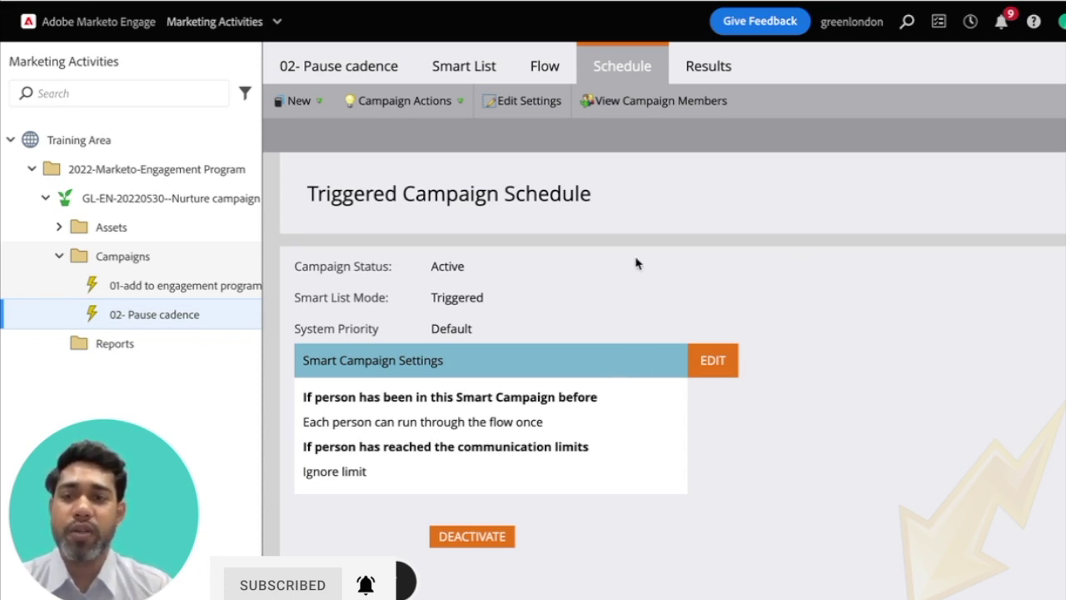
# - Clone the 02- Pause cadence campaign as "03- Normal cadence" and move the copy into the Campaigns folder
pyautogui.rightClick(197, 314)
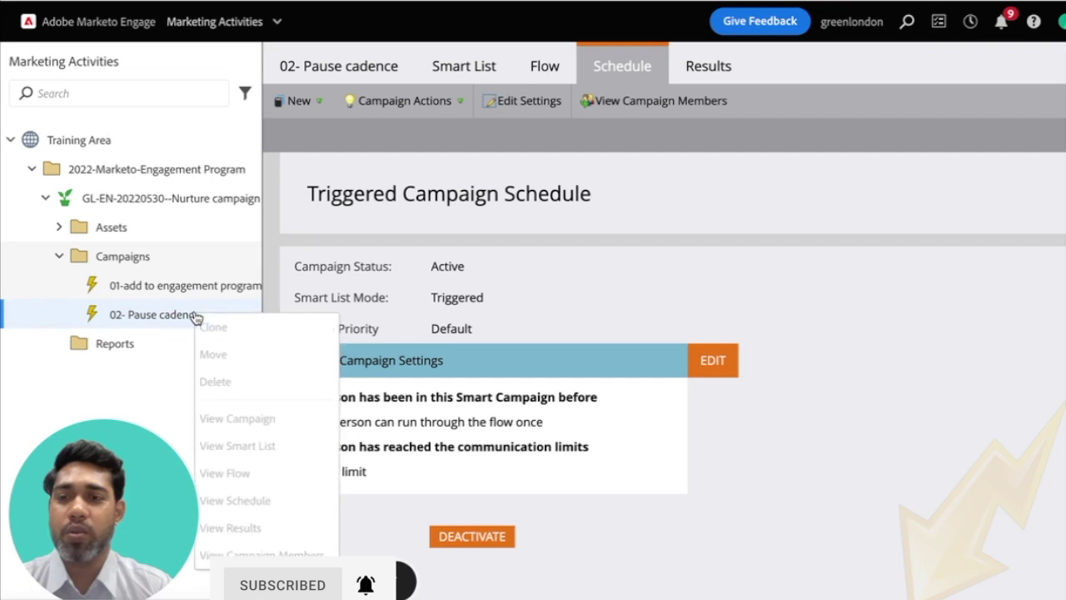
pyautogui.click(225, 327)
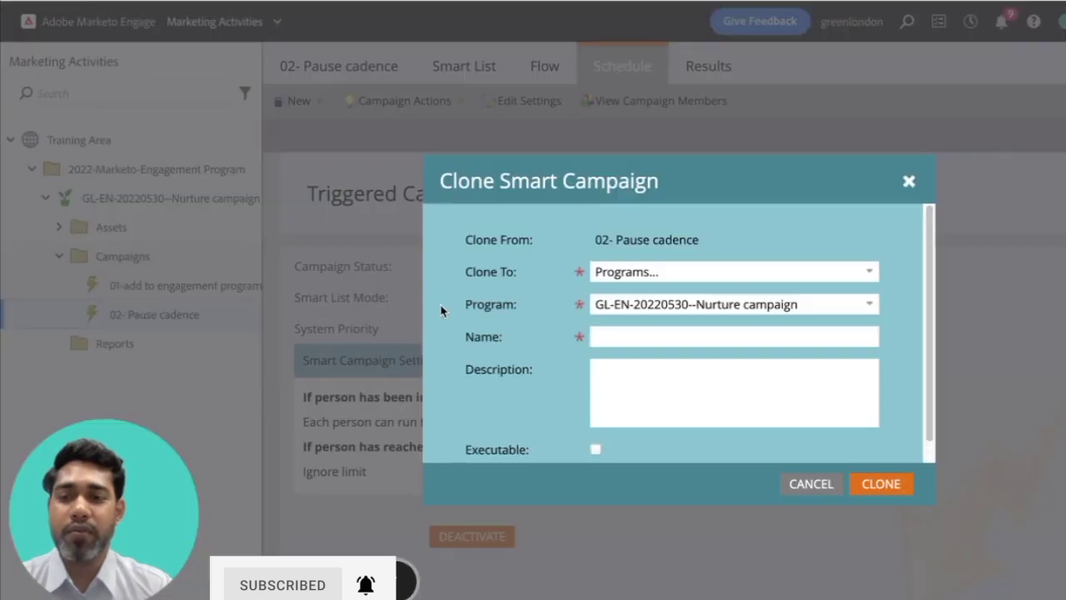
pyautogui.click(638, 331)
pyautogui.write('0')
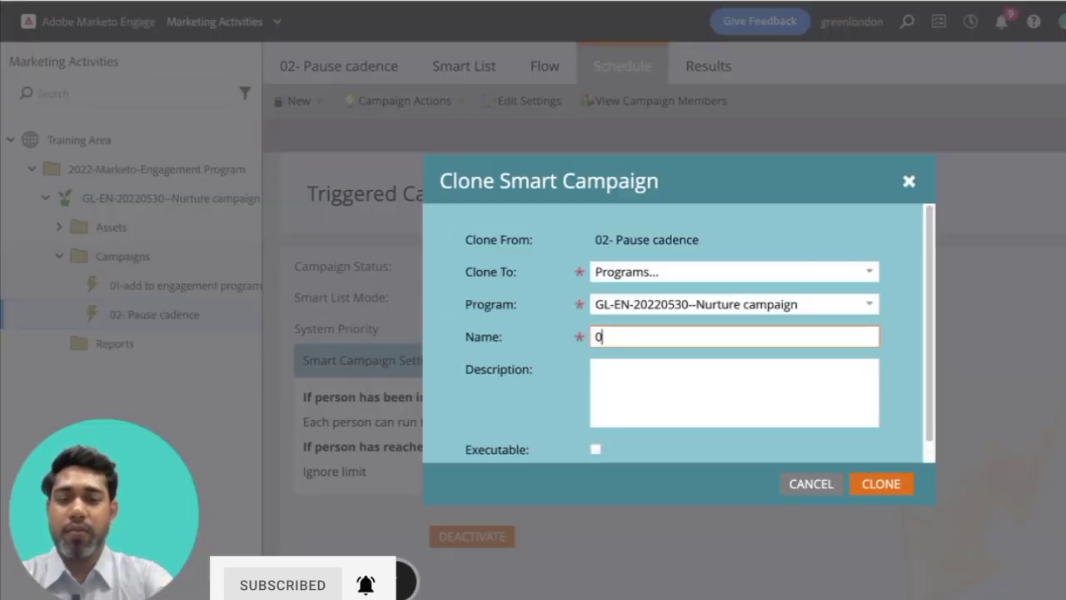
pyautogui.write('3- N')
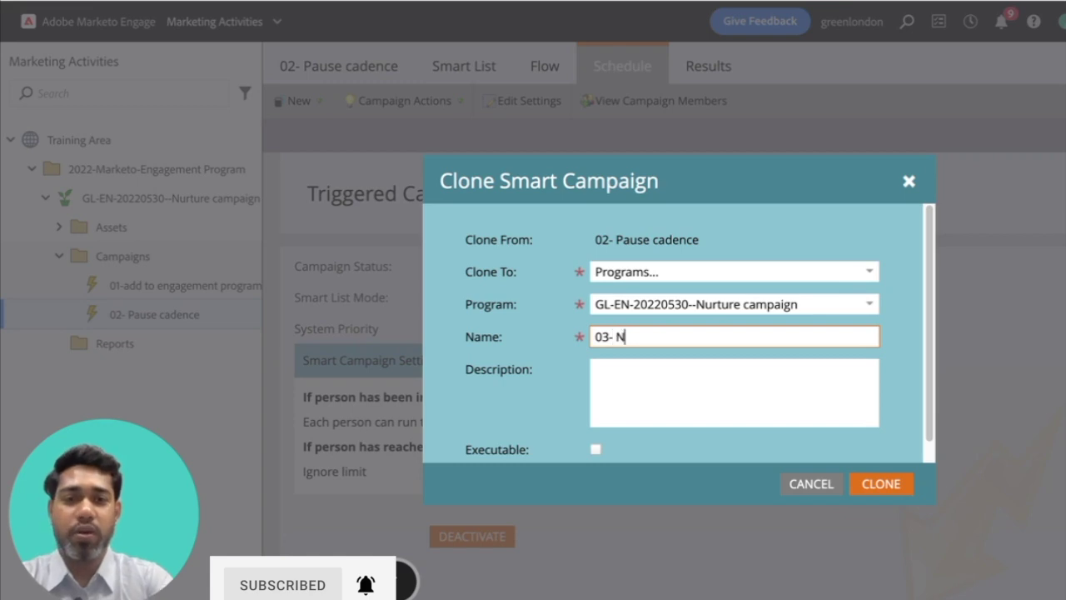
pyautogui.write('ormal Car')
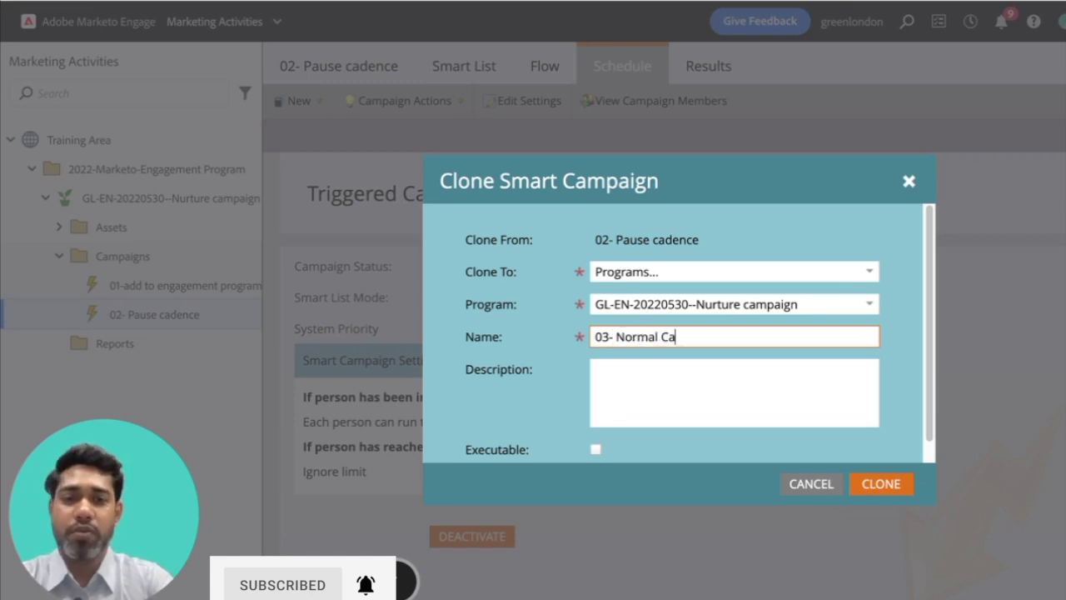
pyautogui.press('BackSpace')
pyautogui.press('BackSpace')
pyautogui.press('BackSpace')
pyautogui.press('BackSpace')
pyautogui.write('candence')
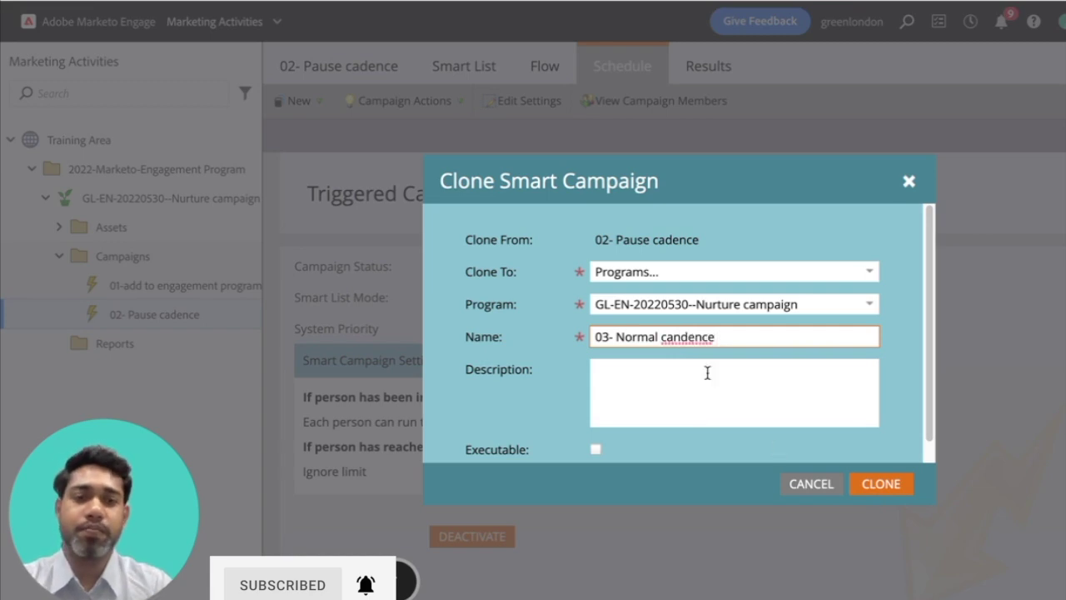
pyautogui.click(681, 339)
pyautogui.press('BackSpace')
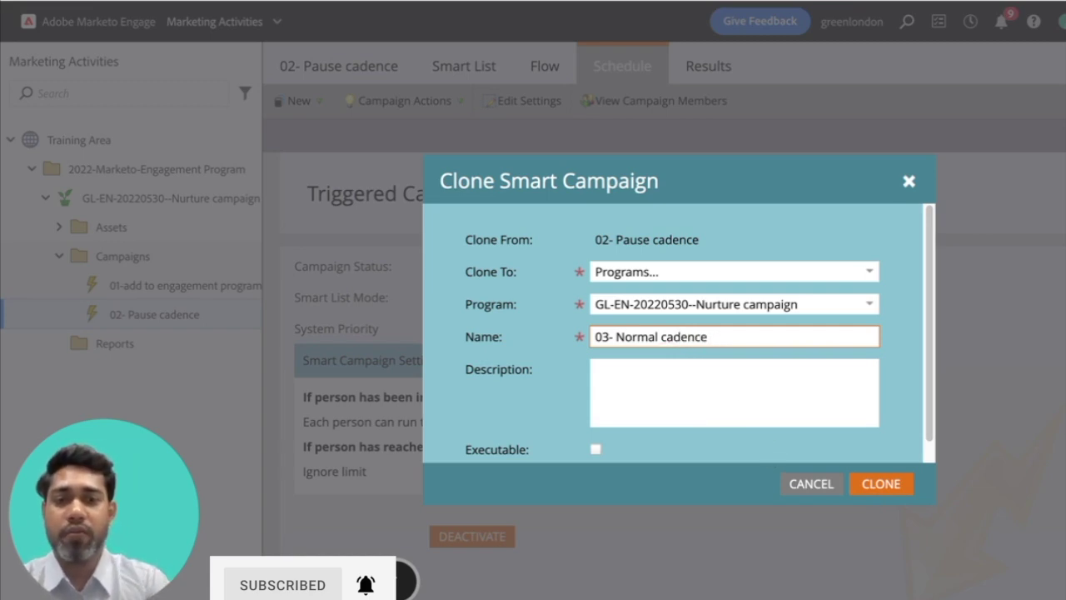
pyautogui.click(885, 484)
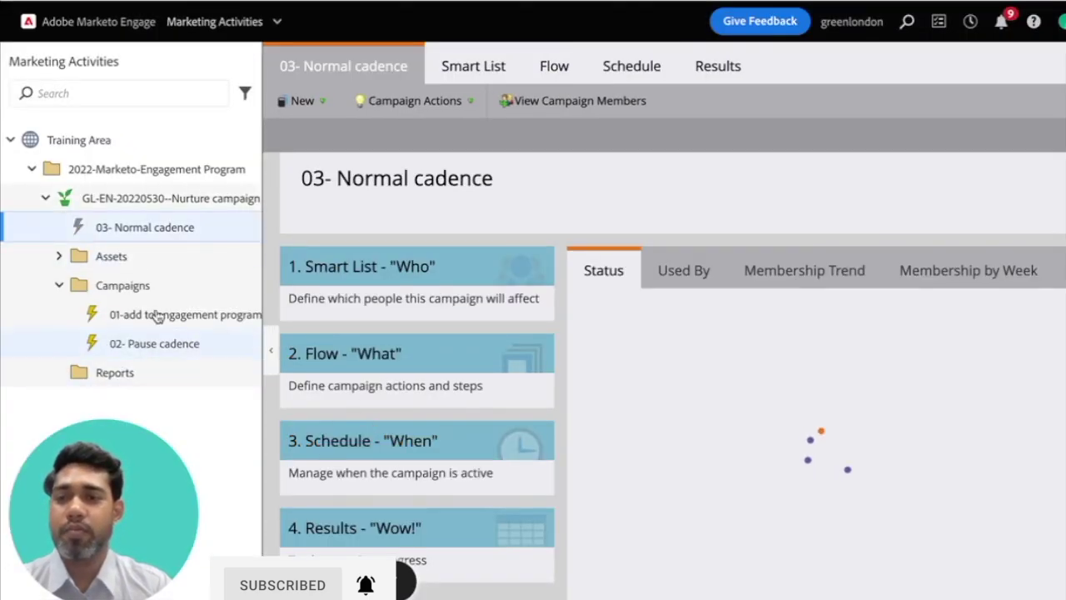
pyautogui.moveTo(170, 229); pyautogui.dragTo(147, 298)
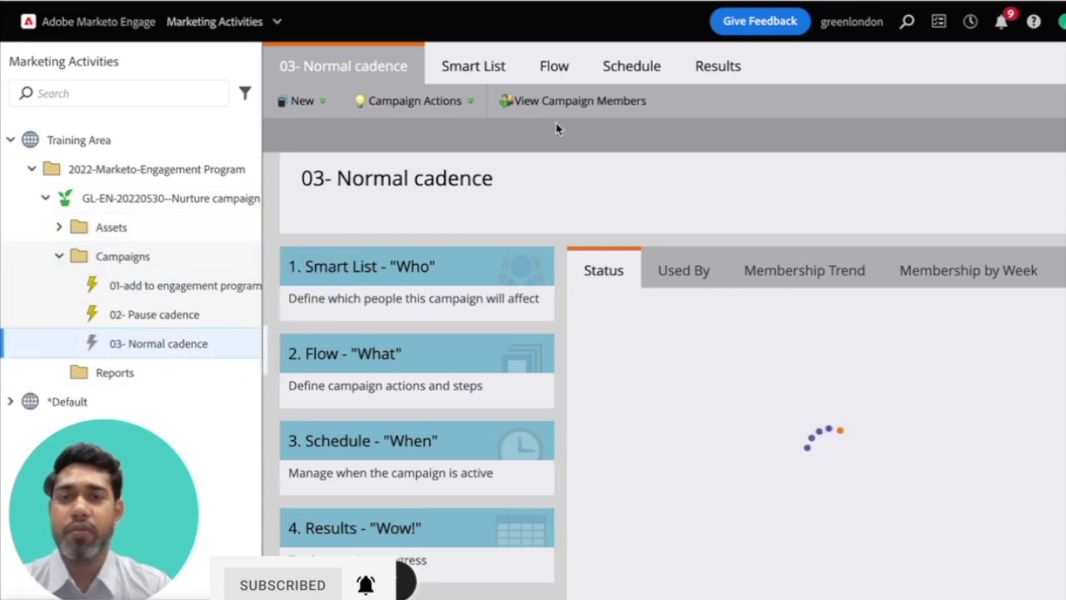
# - In 03- Normal cadence, set the Marketing Suspended trigger's new value to false and the flow's engagement program cadence to Normal
pyautogui.click(473, 67)
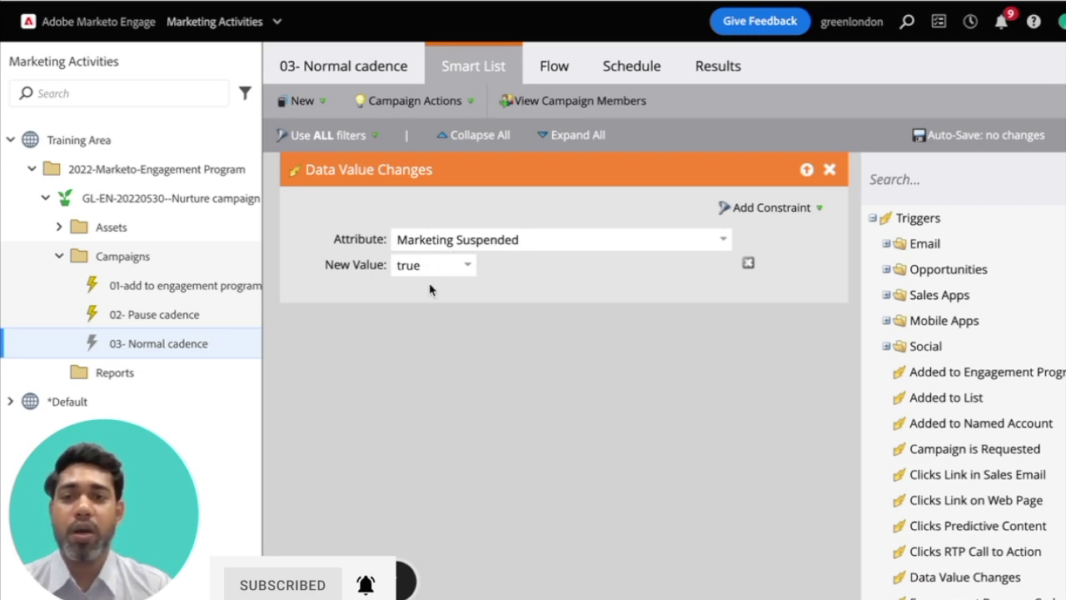
pyautogui.click(470, 267)
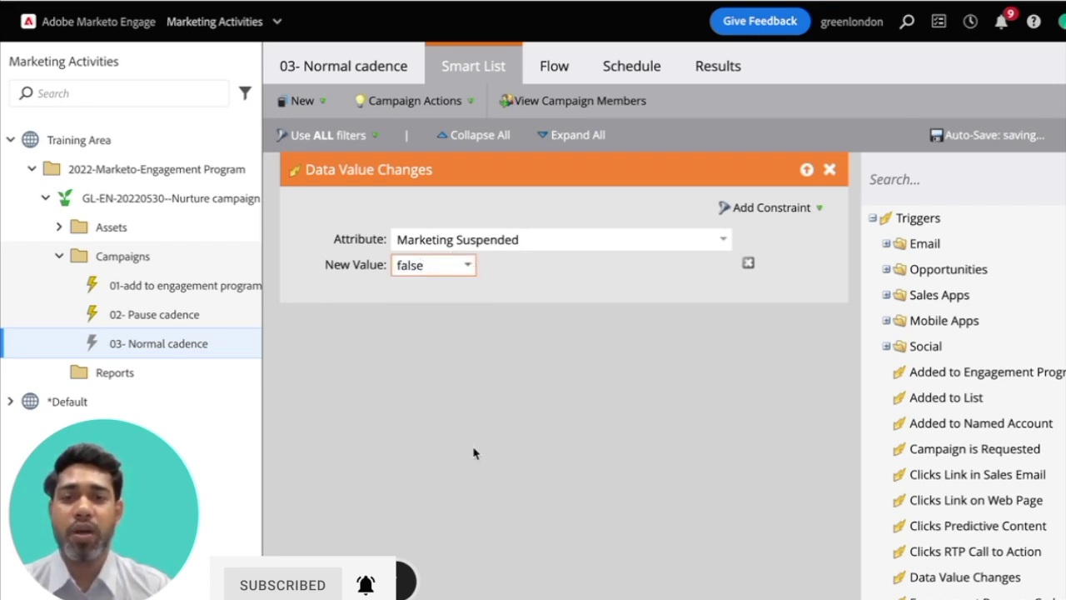
pyautogui.click(554, 68)
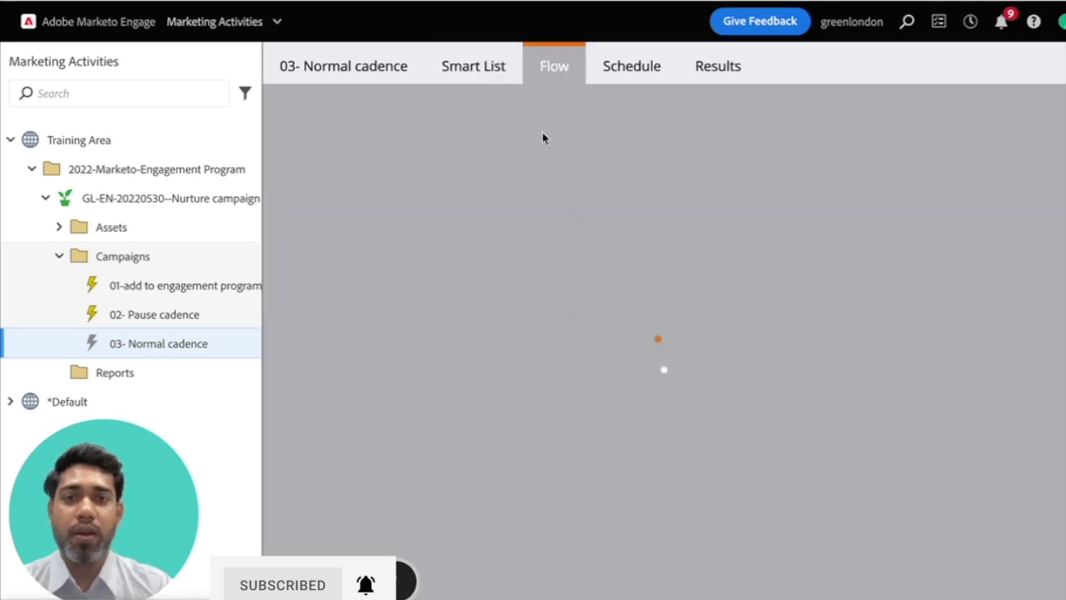
pyautogui.click(783, 242)
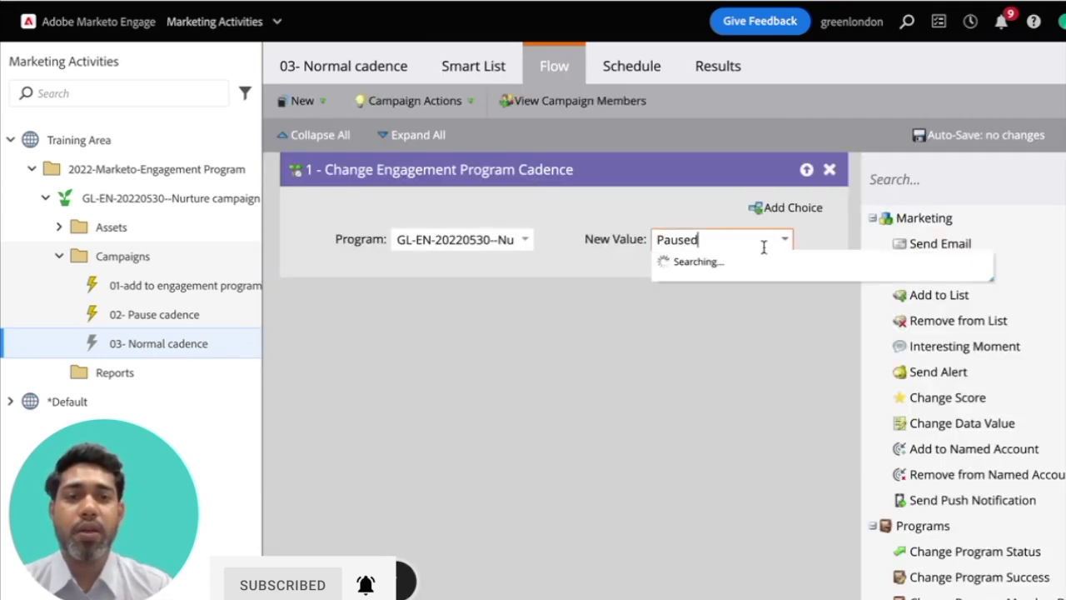
pyautogui.click(715, 283)
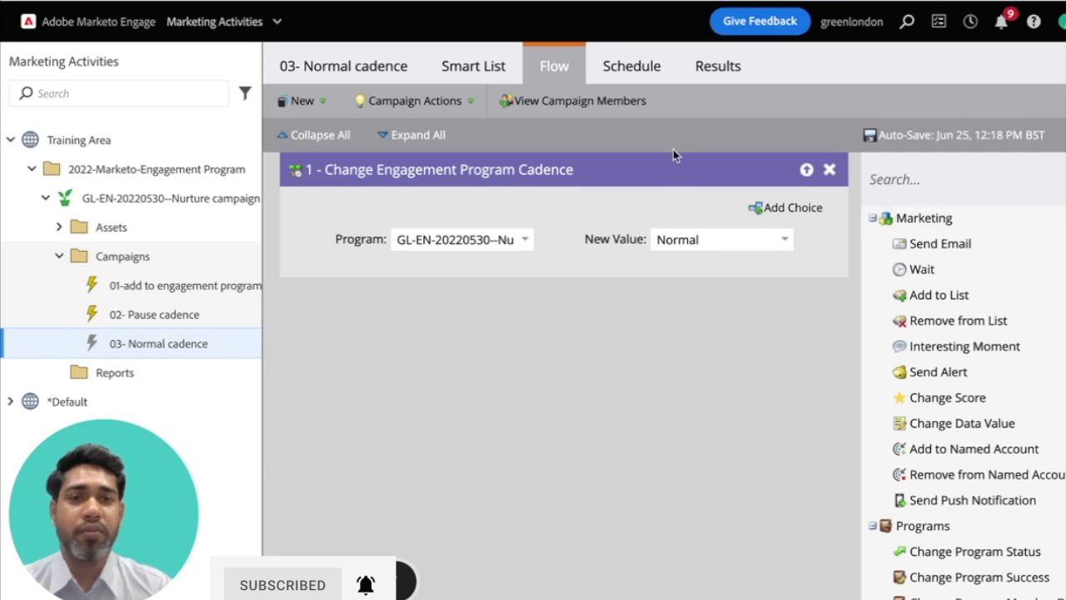
# - Activate the 03- Normal cadence triggered campaign
pyautogui.click(627, 70)
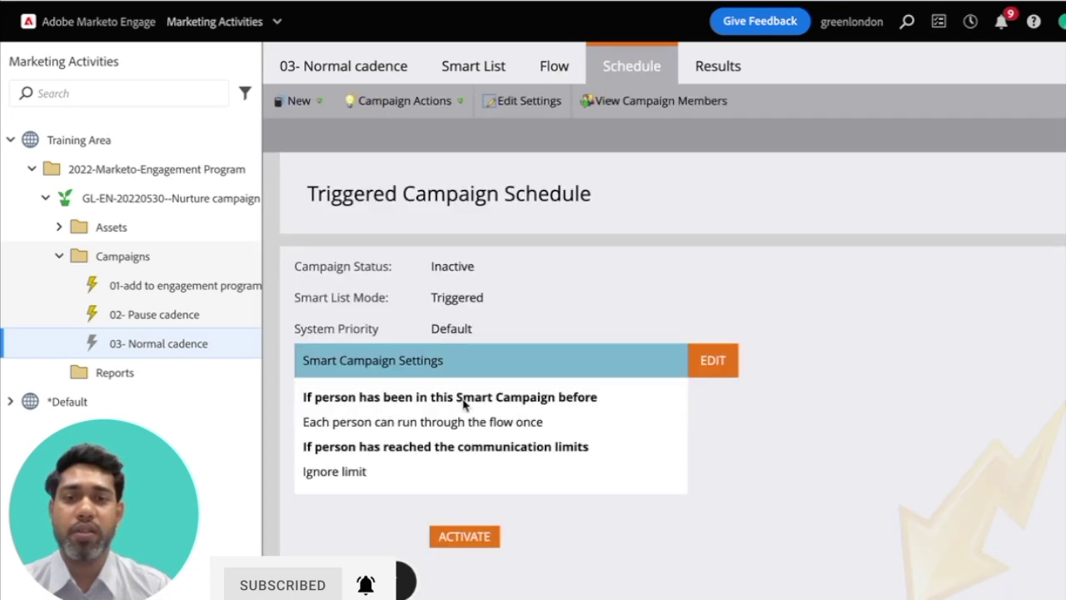
pyautogui.click(464, 536)
pyautogui.click(850, 466)
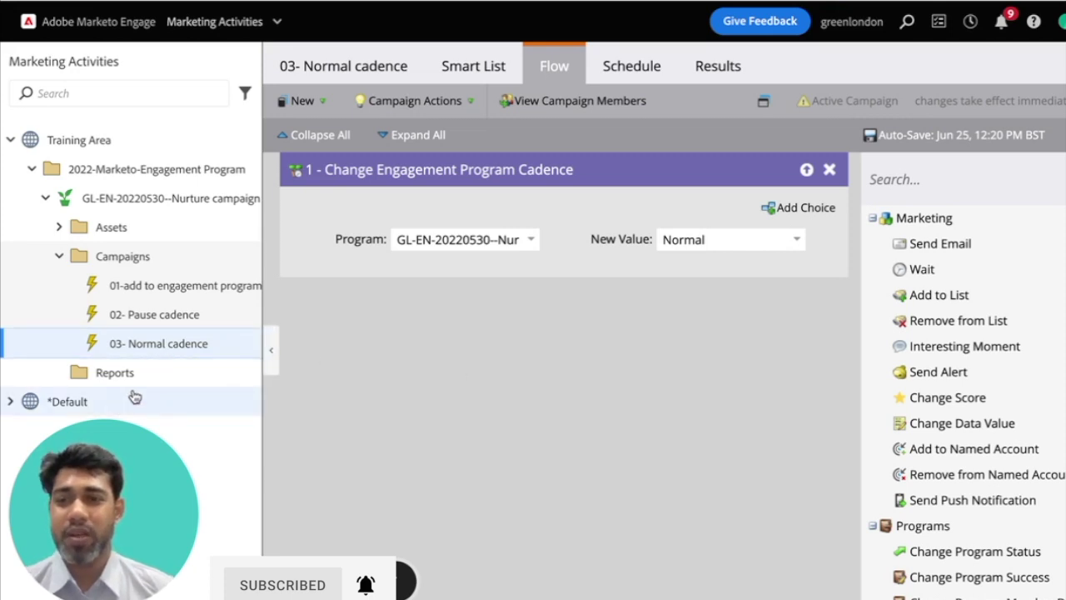
# - Create an Engagement Stream Performance report in the program's Reports folder, keeping the default name
pyautogui.rightClick(176, 380)
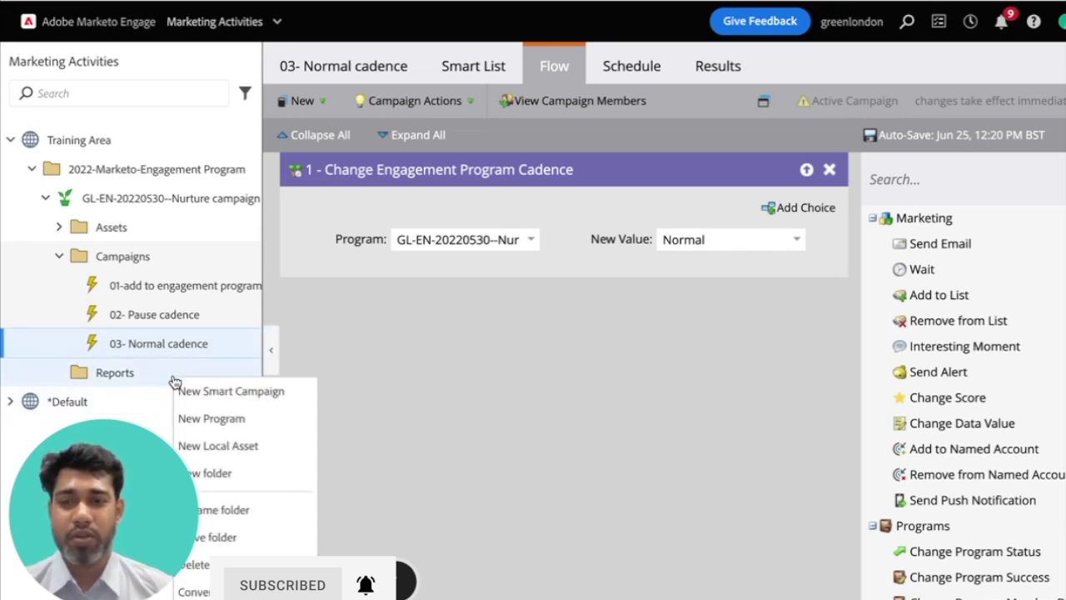
pyautogui.click(246, 449)
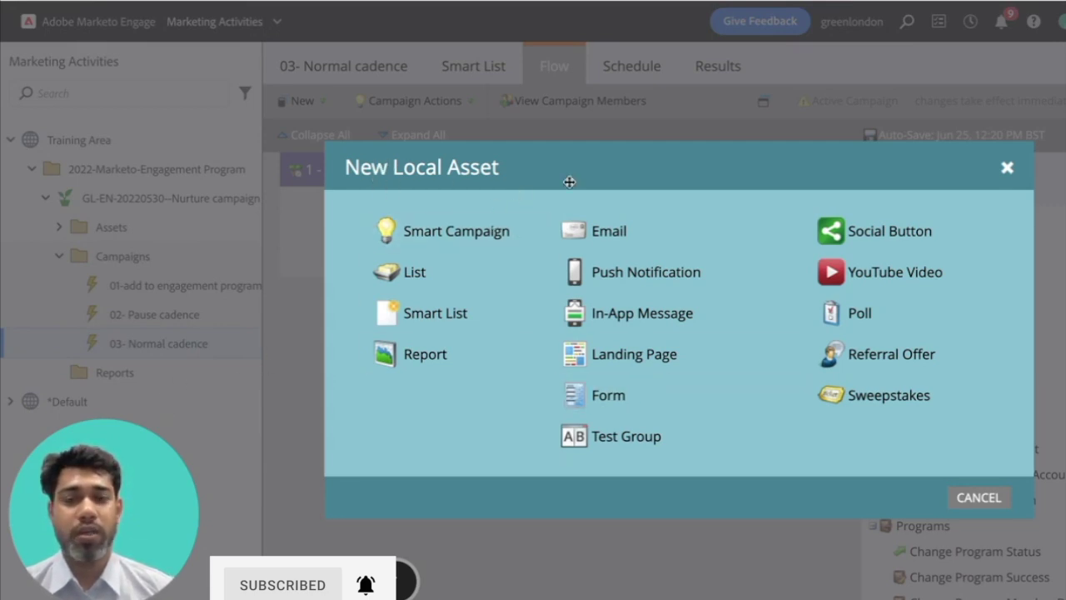
pyautogui.click(454, 357)
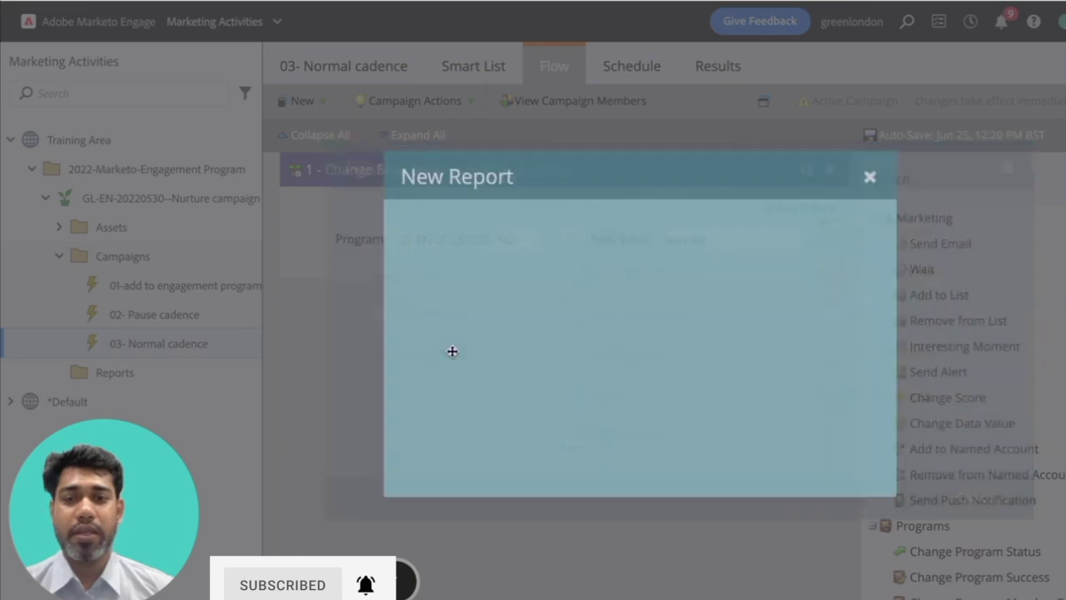
pyautogui.click(871, 276)
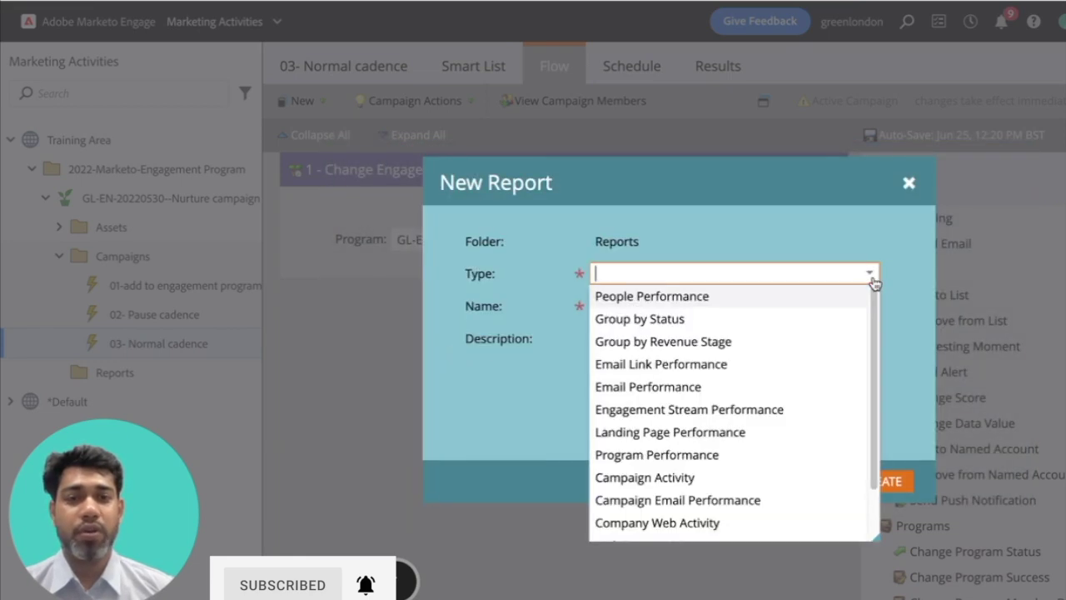
pyautogui.click(760, 412)
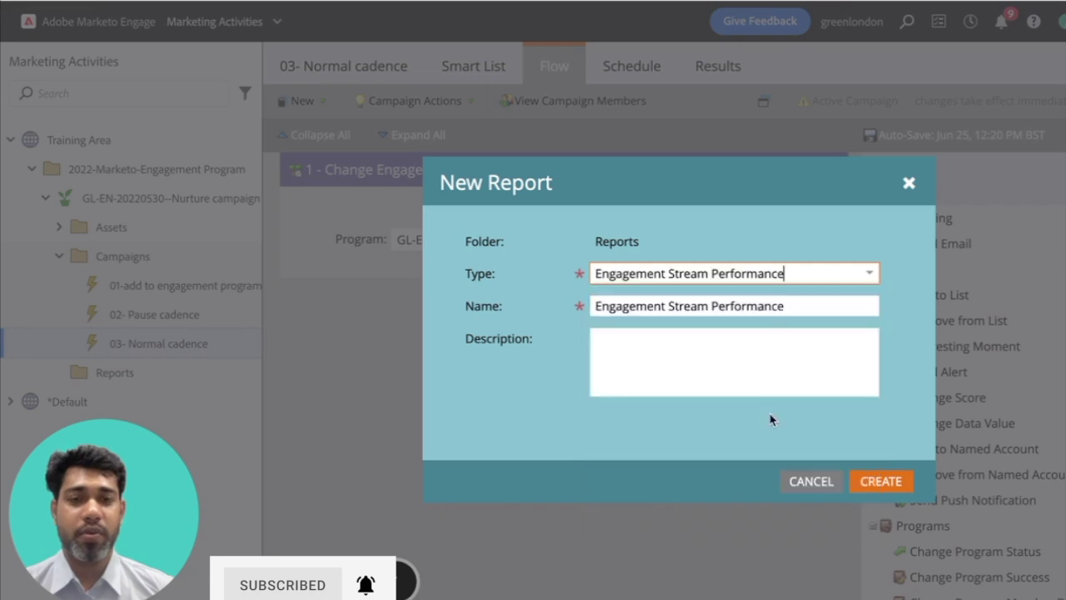
pyautogui.click(889, 482)
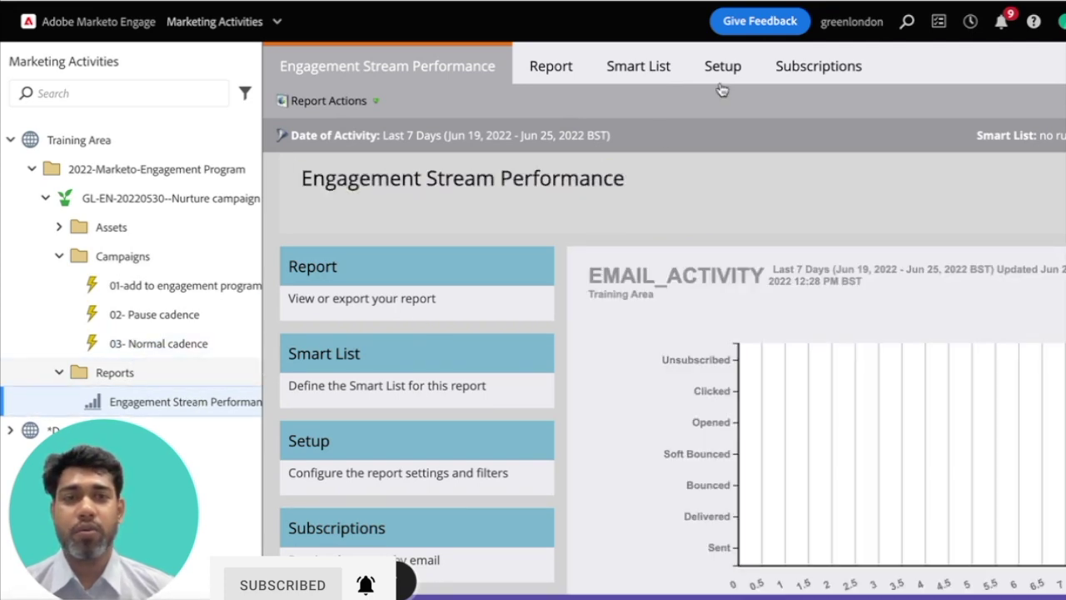
# - Set the Engagement Stream Performance report's Date of Activity to All Time and view the report
pyautogui.click(721, 75)
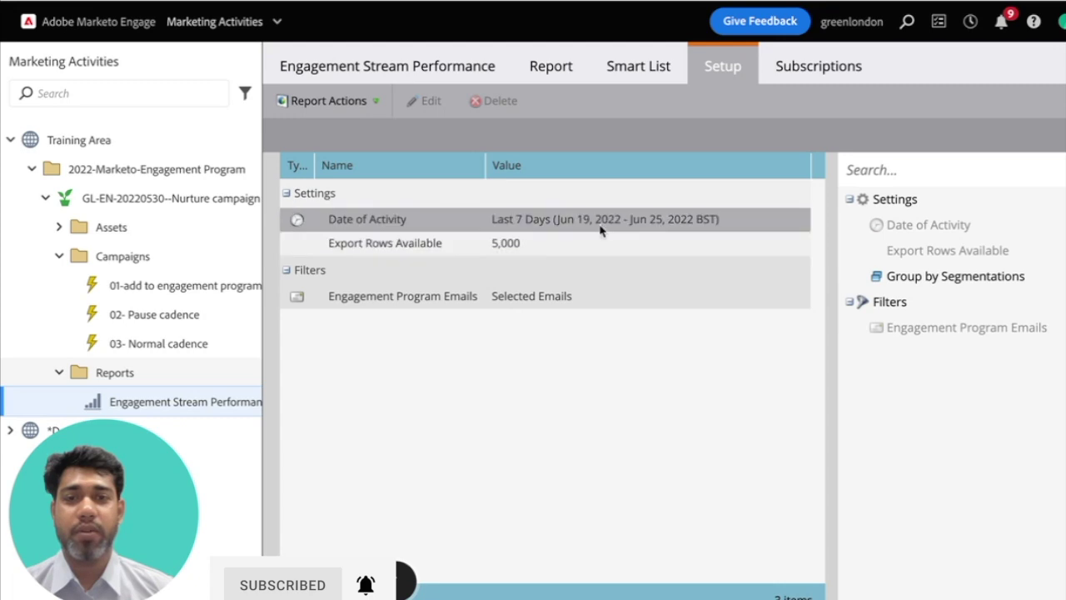
pyautogui.doubleClick(607, 222)
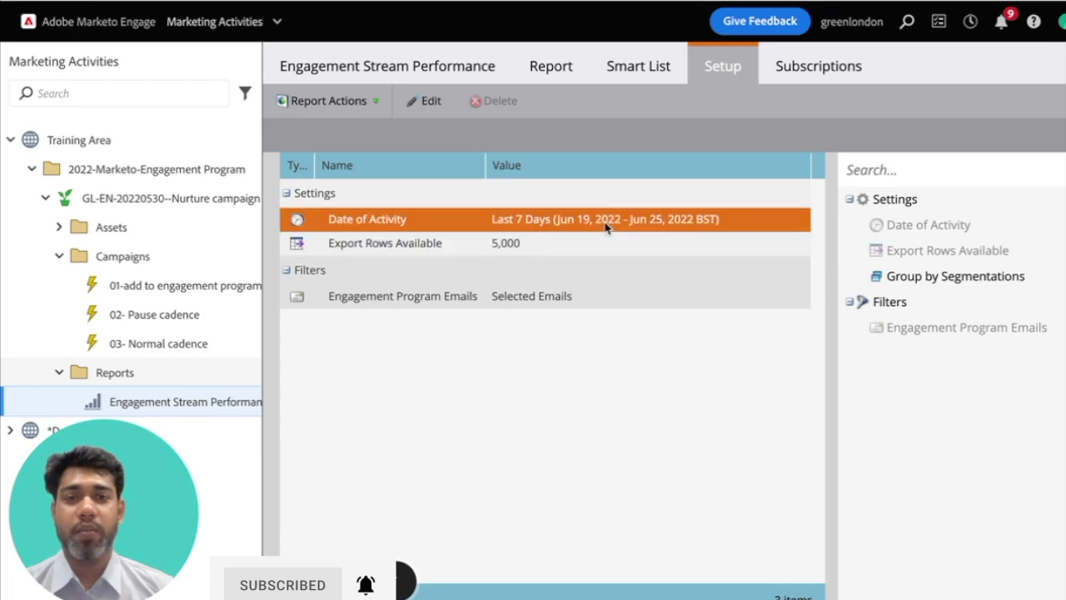
pyautogui.click(727, 324)
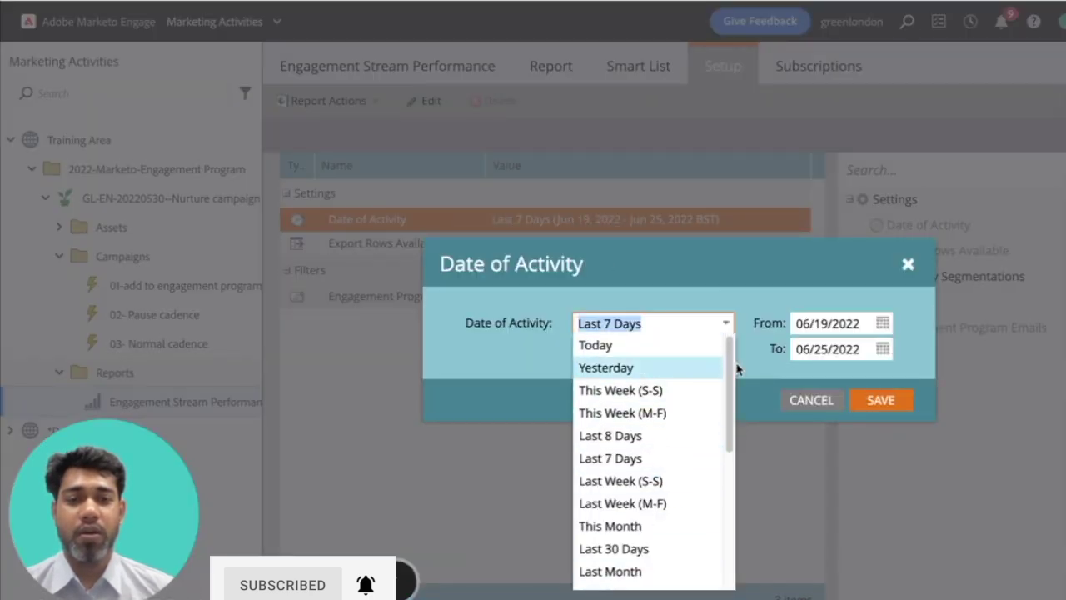
pyautogui.scroll(-5, 733, 373)
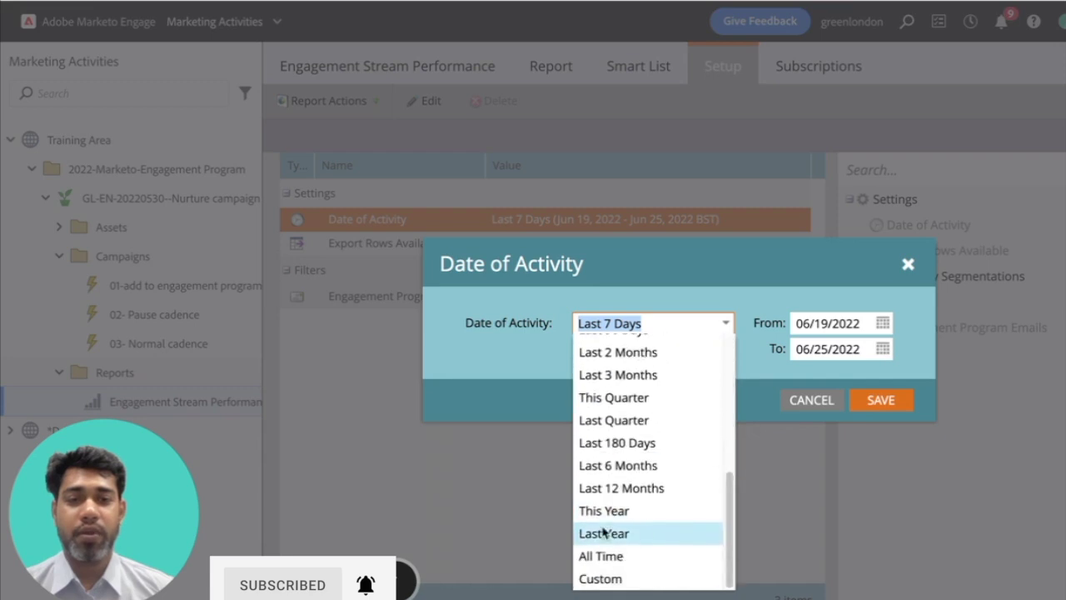
pyautogui.click(622, 559)
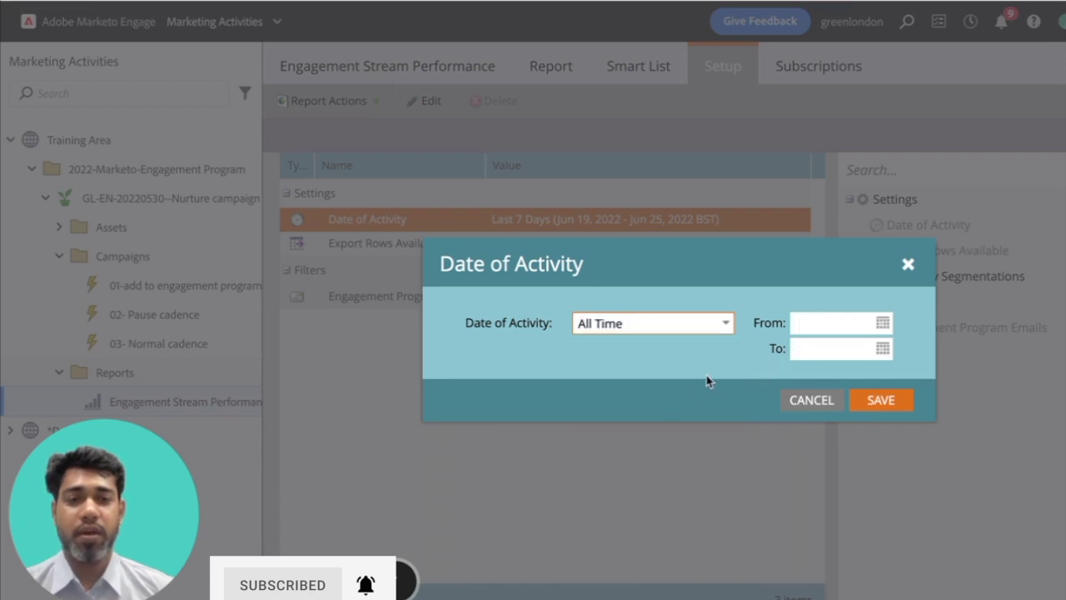
pyautogui.click(889, 417)
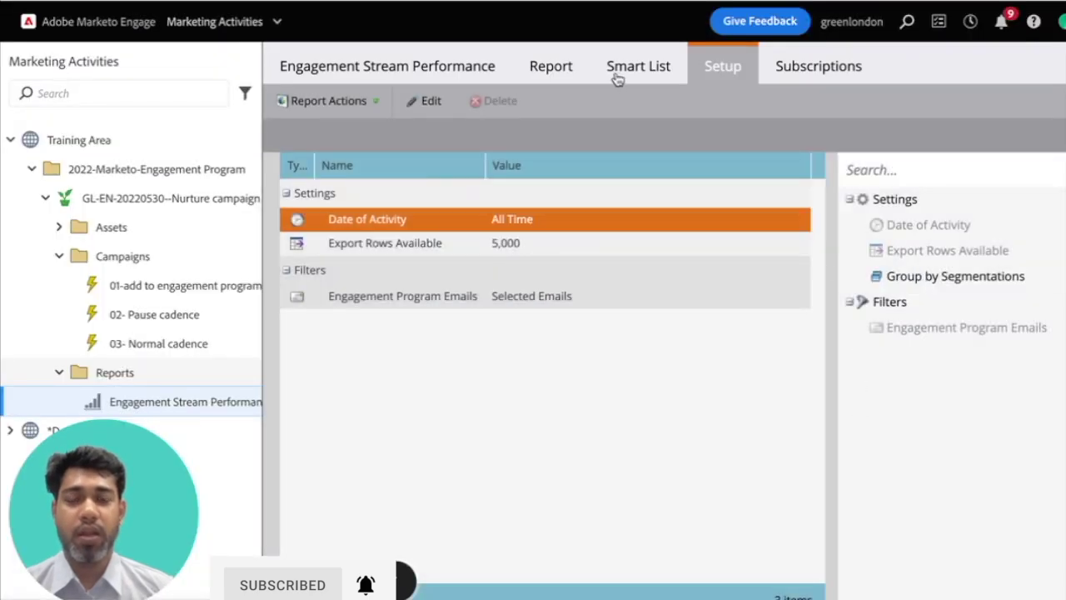
pyautogui.click(552, 69)
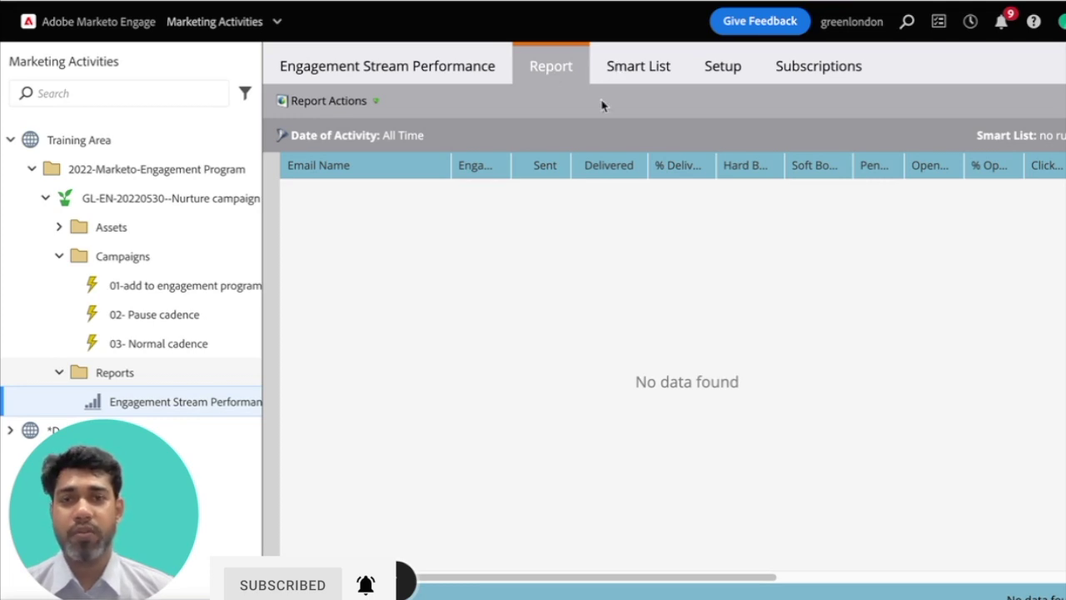
# - Filter the report's Engagement Program Emails by the whole GL-EN-20220530--Nurture campaign program instead of its Reports folder
pyautogui.click(732, 75)
pyautogui.doubleClick(573, 303)
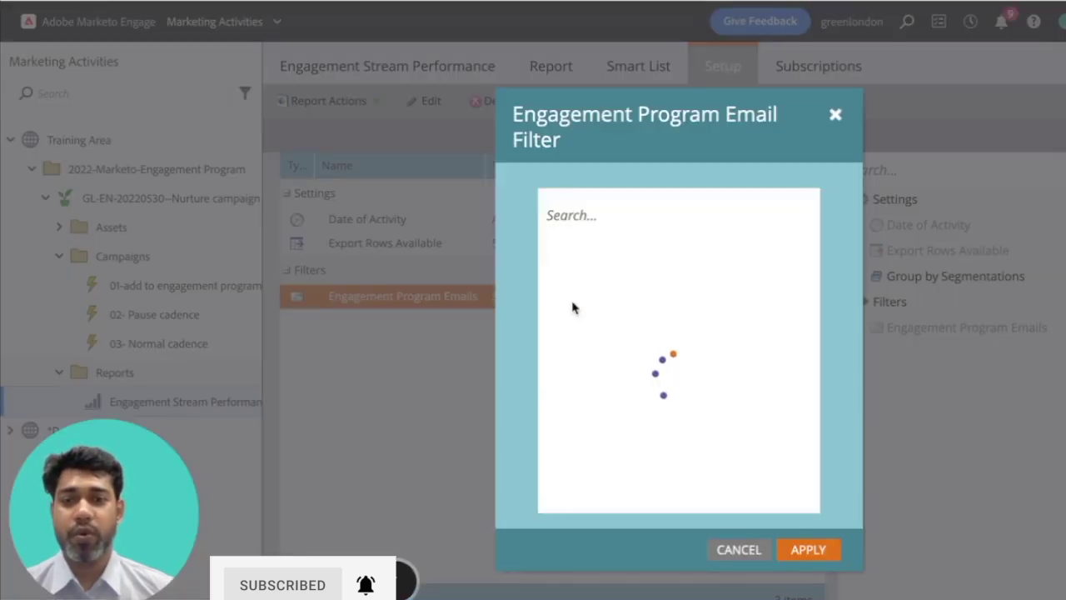
pyautogui.scroll(-1, 750, 345)
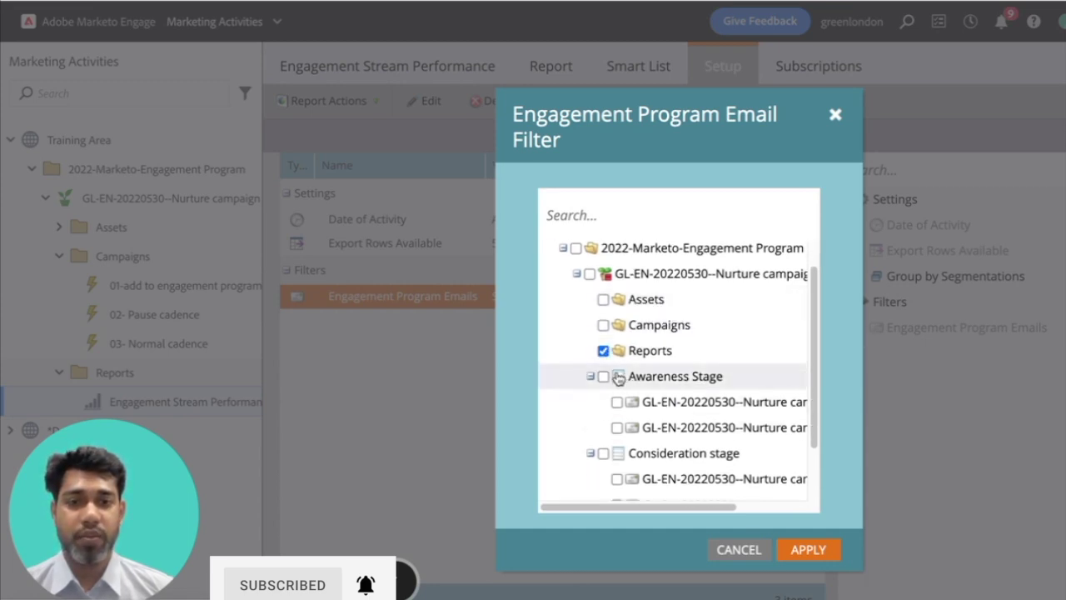
pyautogui.click(589, 275)
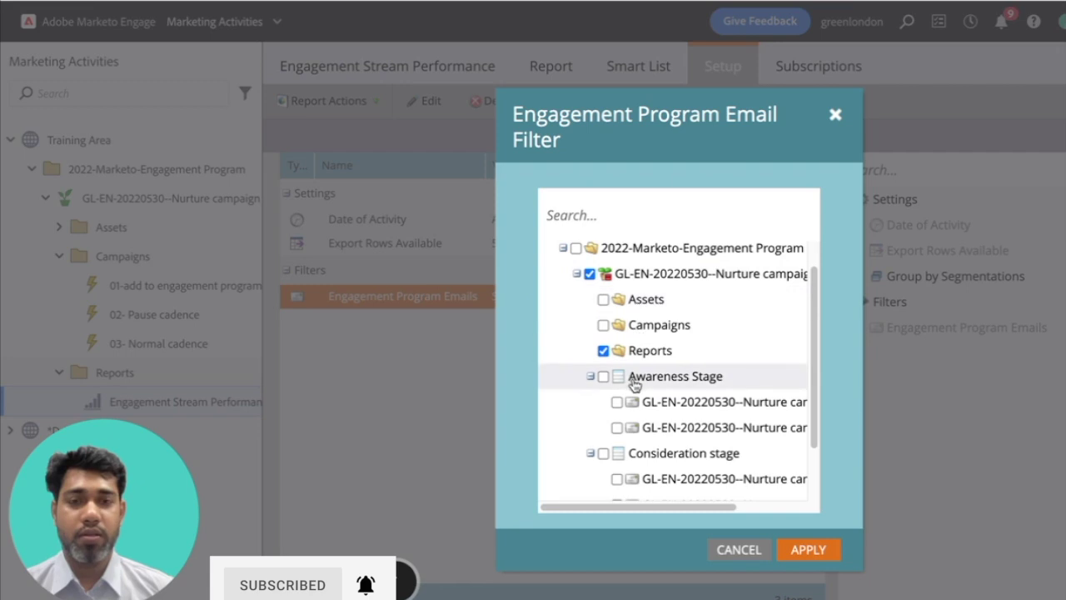
pyautogui.click(605, 353)
pyautogui.scroll(-2, 674, 362)
pyautogui.scroll(4, 677, 362)
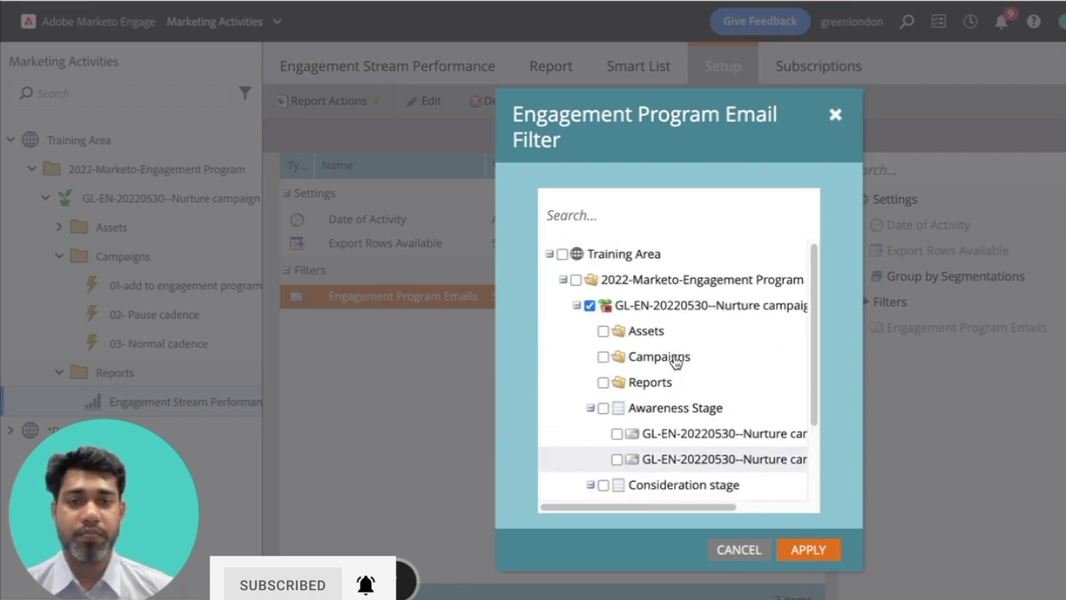
pyautogui.click(818, 551)
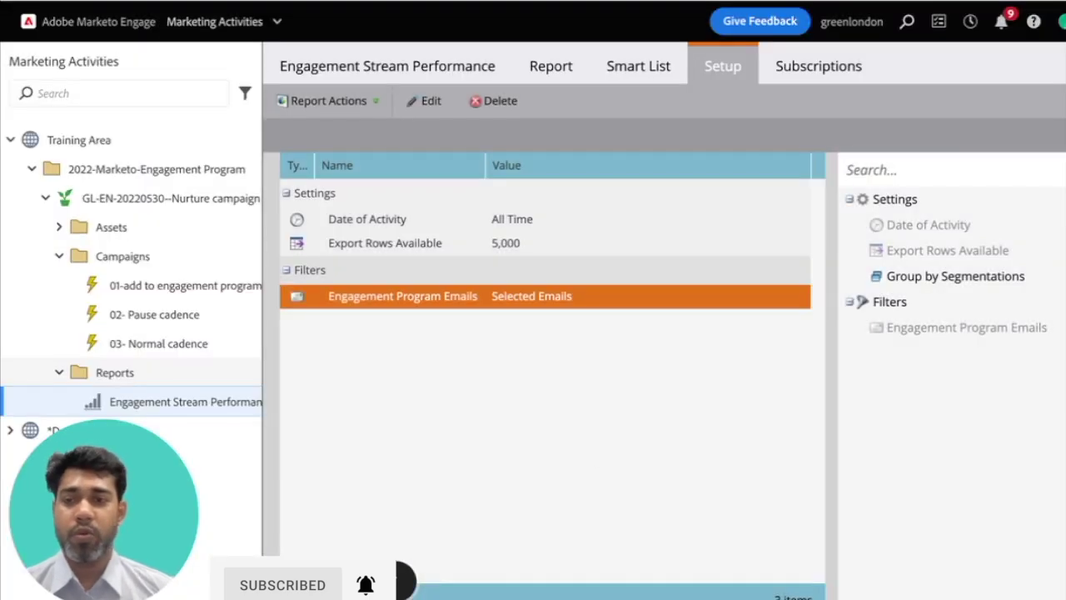
# - Review the GL-EN-20220530--Nurture campaign program's streams, setup settings and available stream views
pyautogui.click(205, 197)
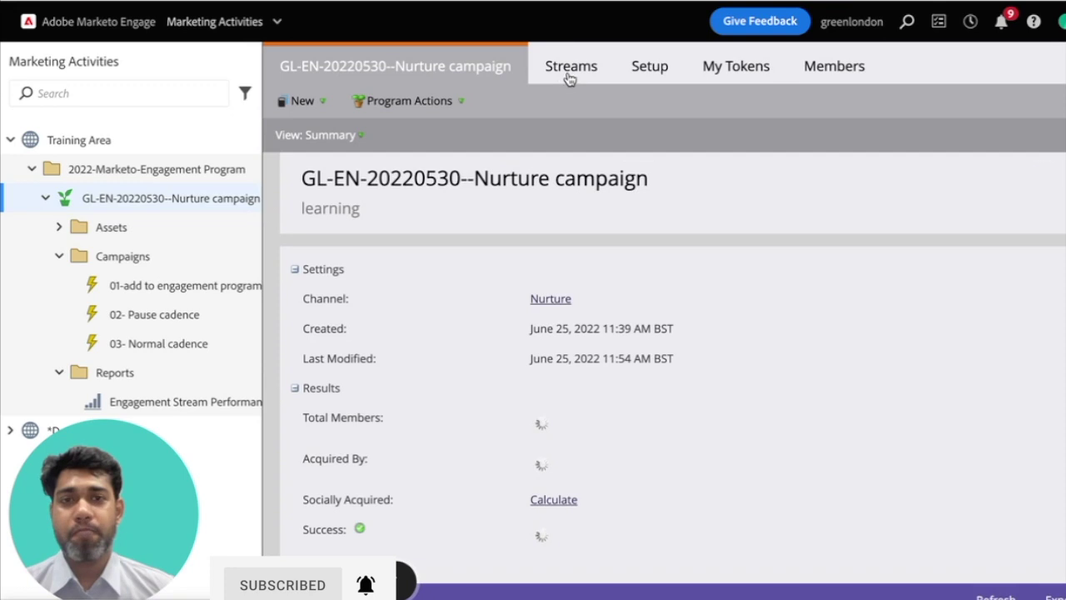
pyautogui.click(569, 72)
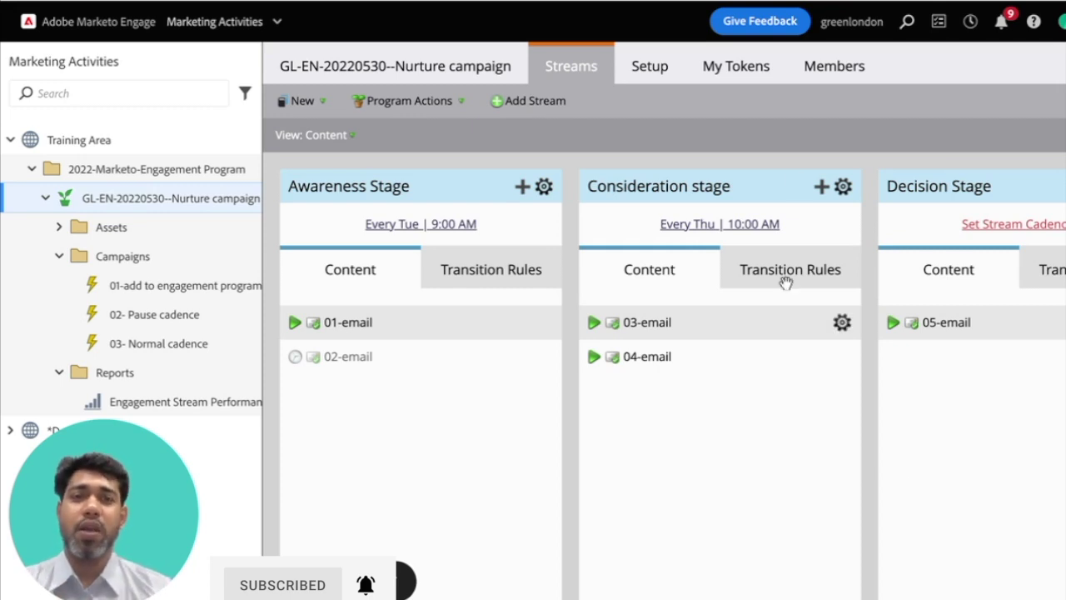
pyautogui.click(662, 64)
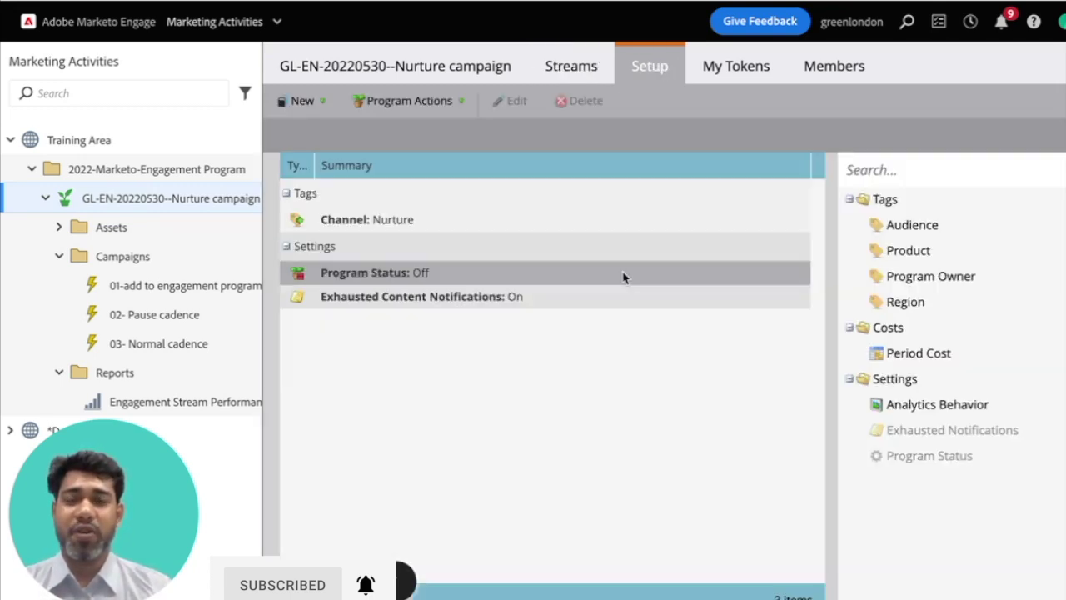
pyautogui.click(571, 67)
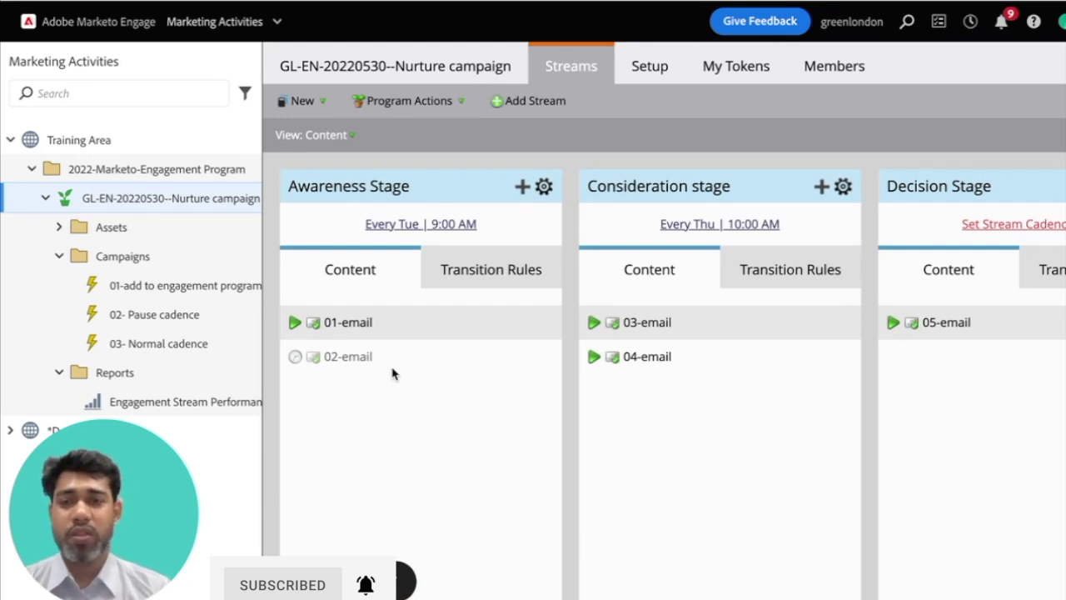
pyautogui.click(352, 138)
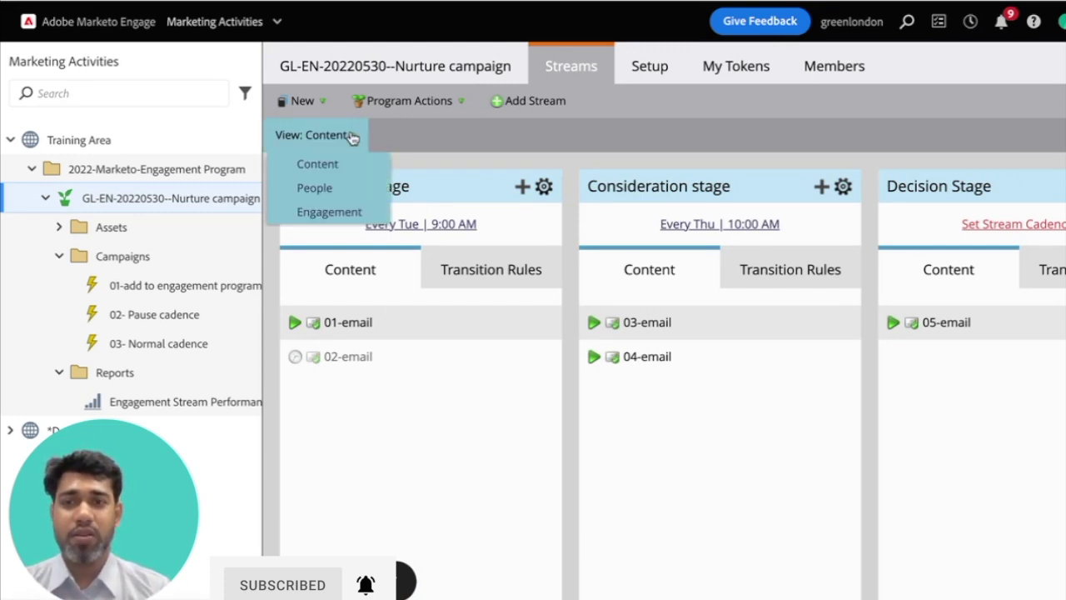
pyautogui.click(486, 143)
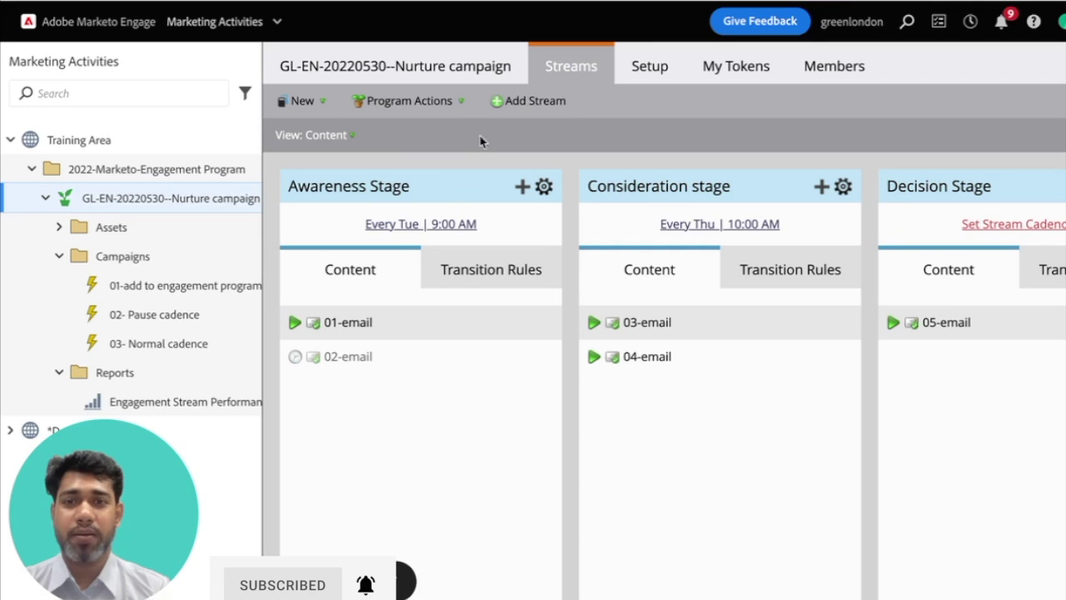
# - Examine the Test Stream options for test person and initial stream, and close the dialog without running a cast
pyautogui.click(457, 103)
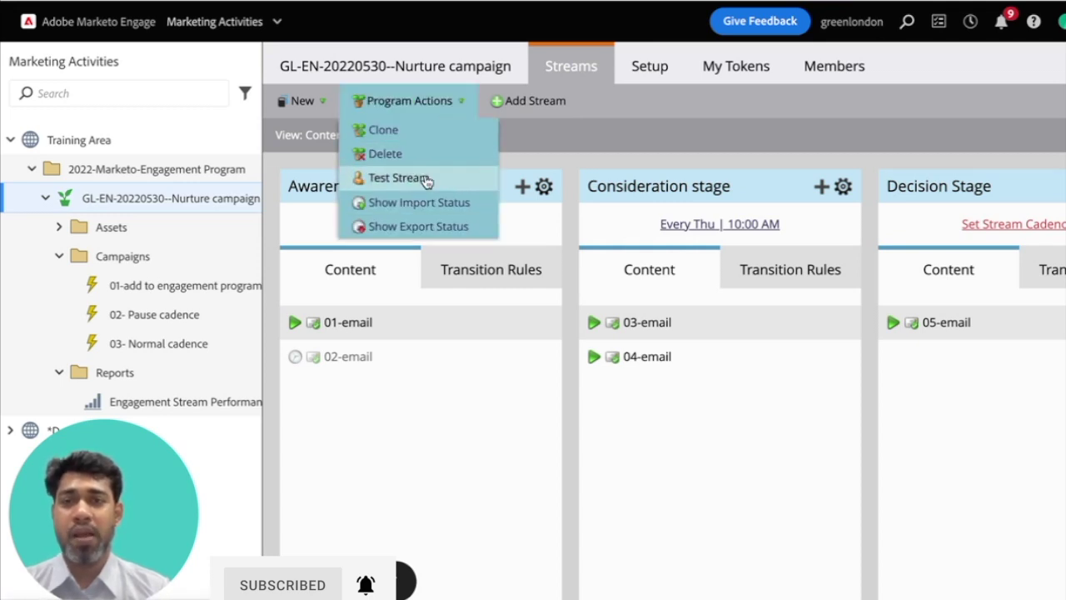
pyautogui.click(399, 177)
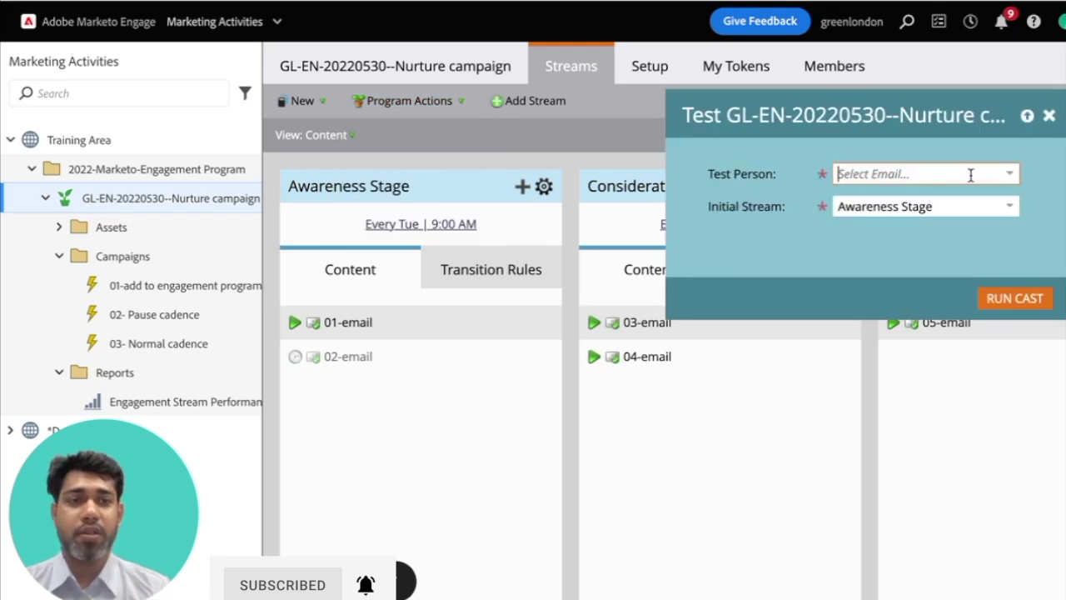
pyautogui.click(1009, 175)
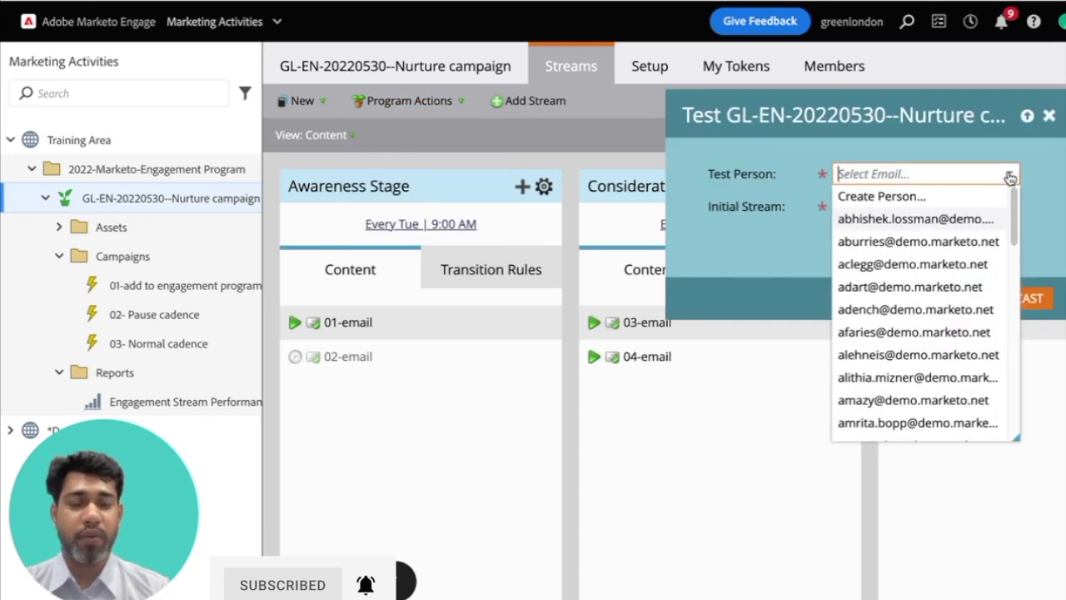
pyautogui.click(1031, 174)
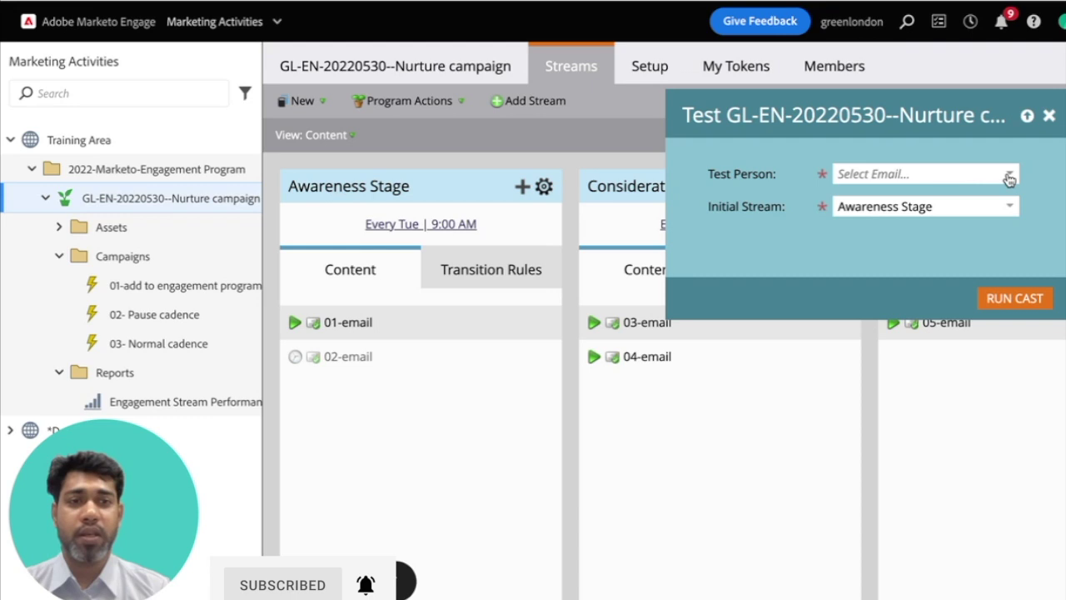
pyautogui.click(1011, 207)
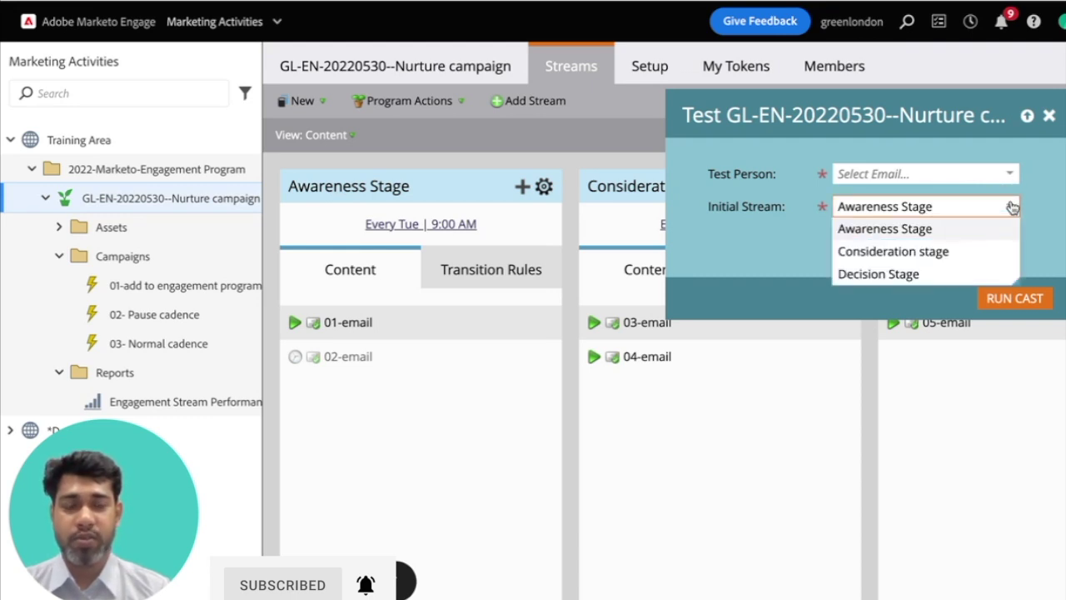
pyautogui.click(1059, 206)
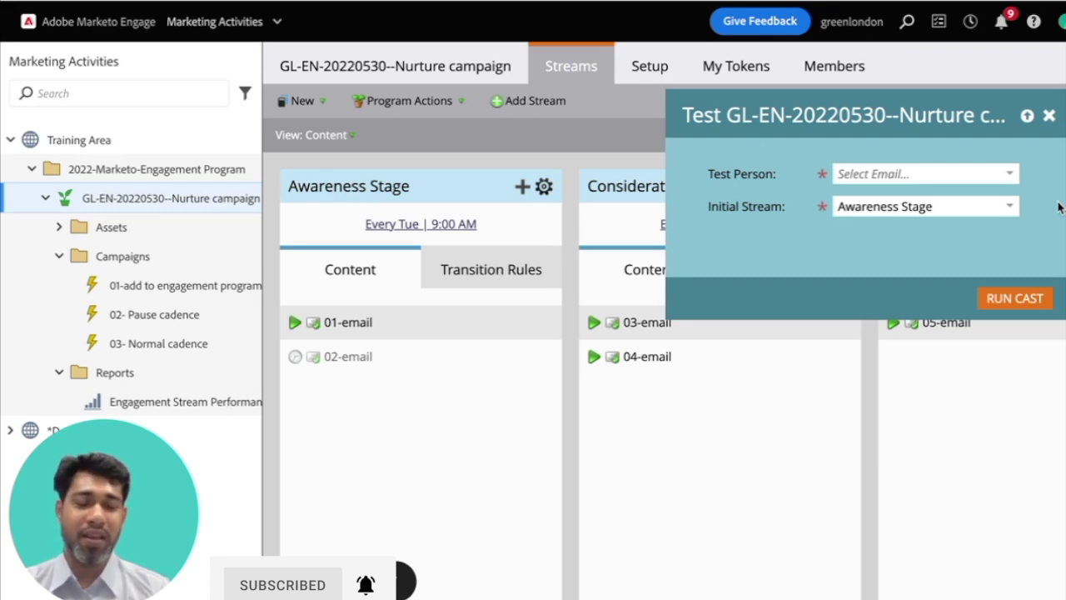
pyautogui.click(1049, 116)
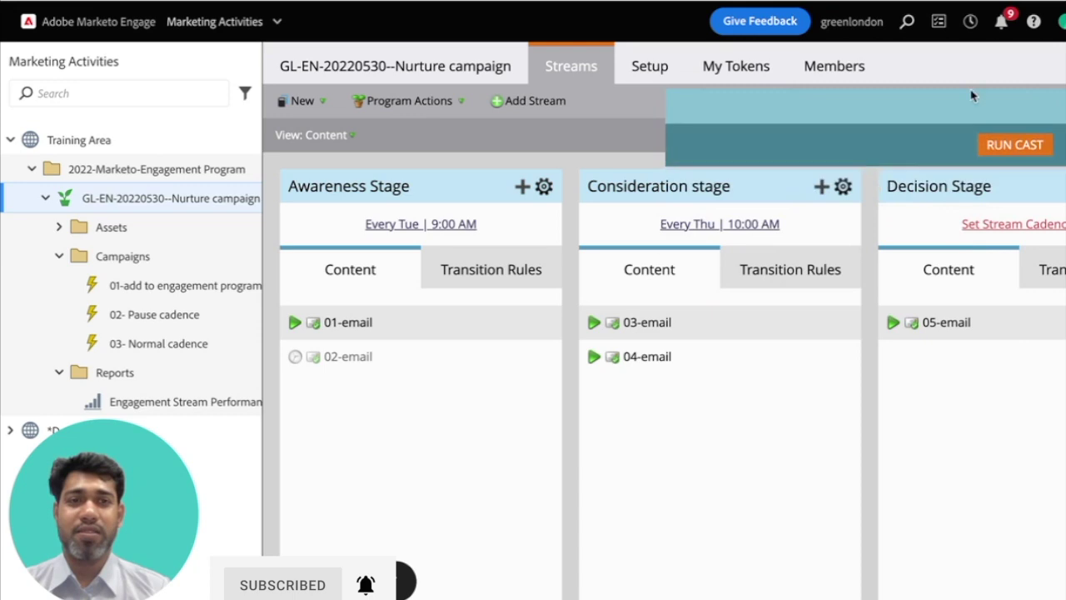
# - Set the GL-EN-20220530--Nurture campaign program's status to On and save it
pyautogui.click(641, 63)
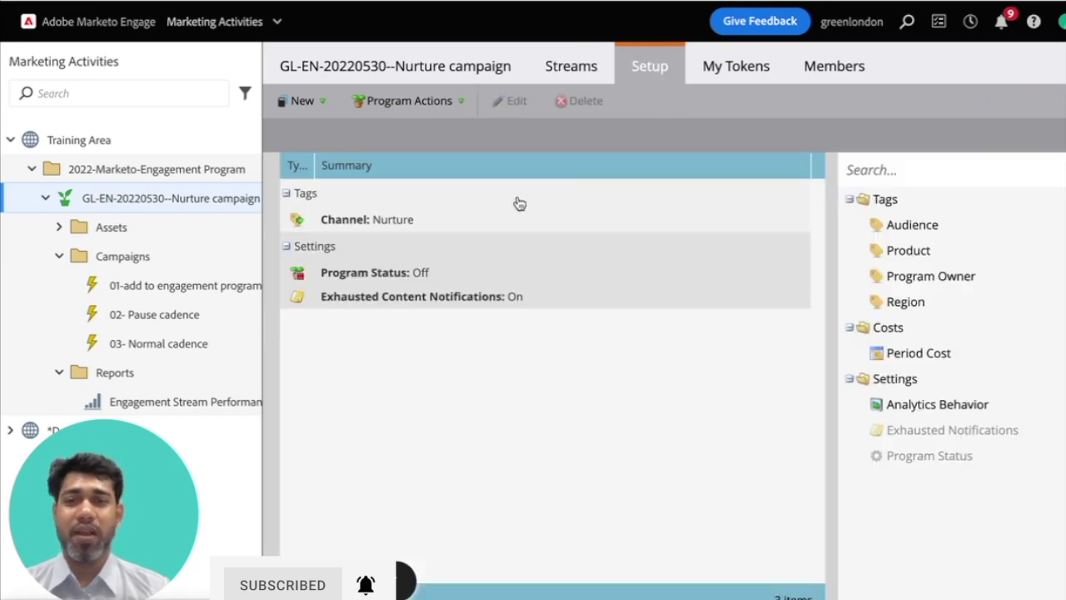
pyautogui.click(467, 275)
pyautogui.doubleClick(468, 275)
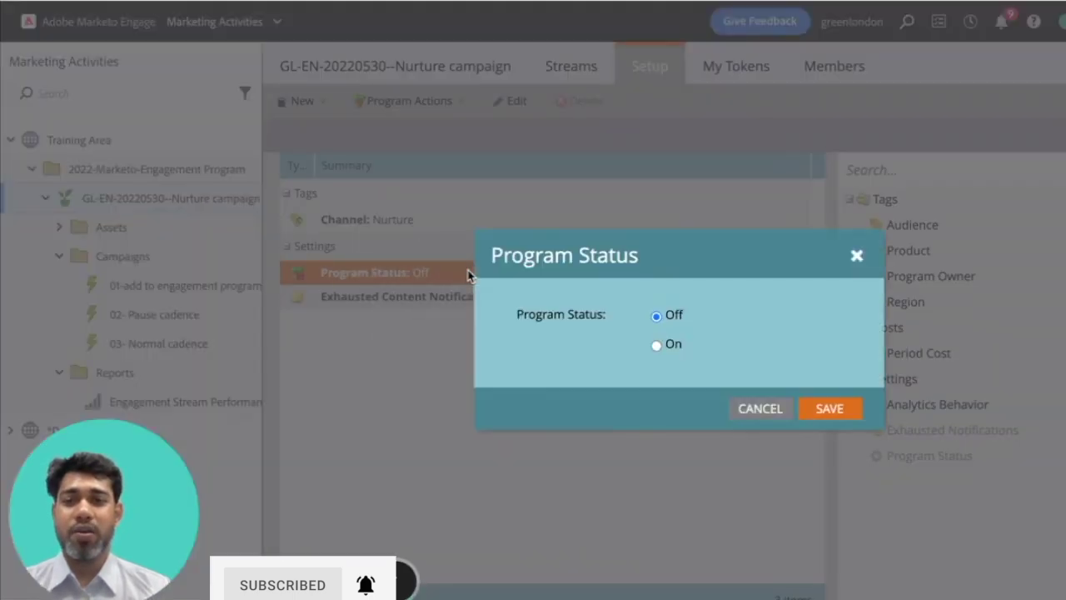
pyautogui.click(656, 344)
pyautogui.click(827, 408)
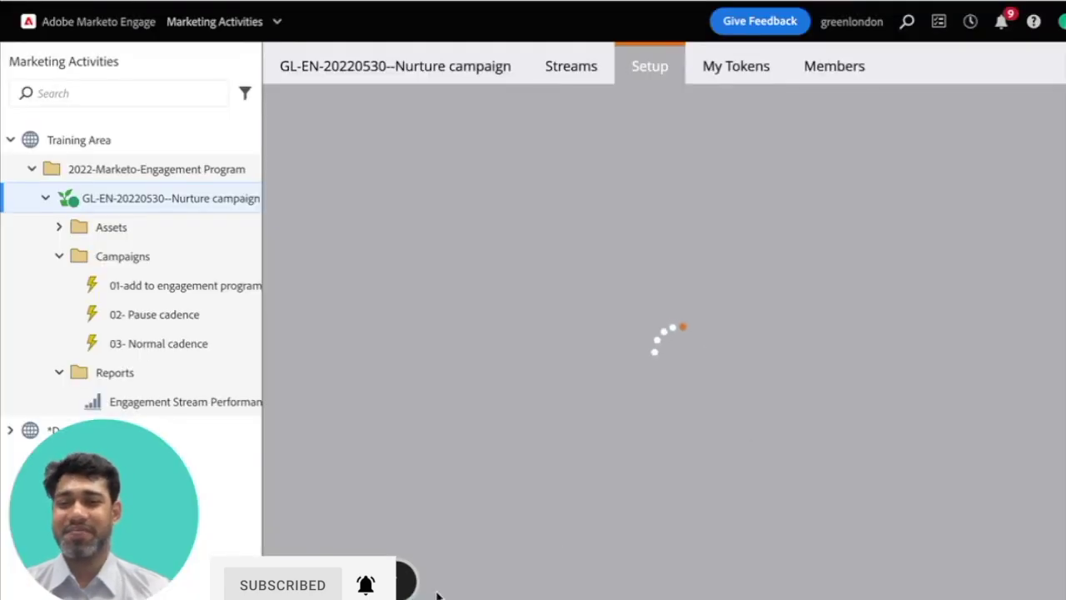